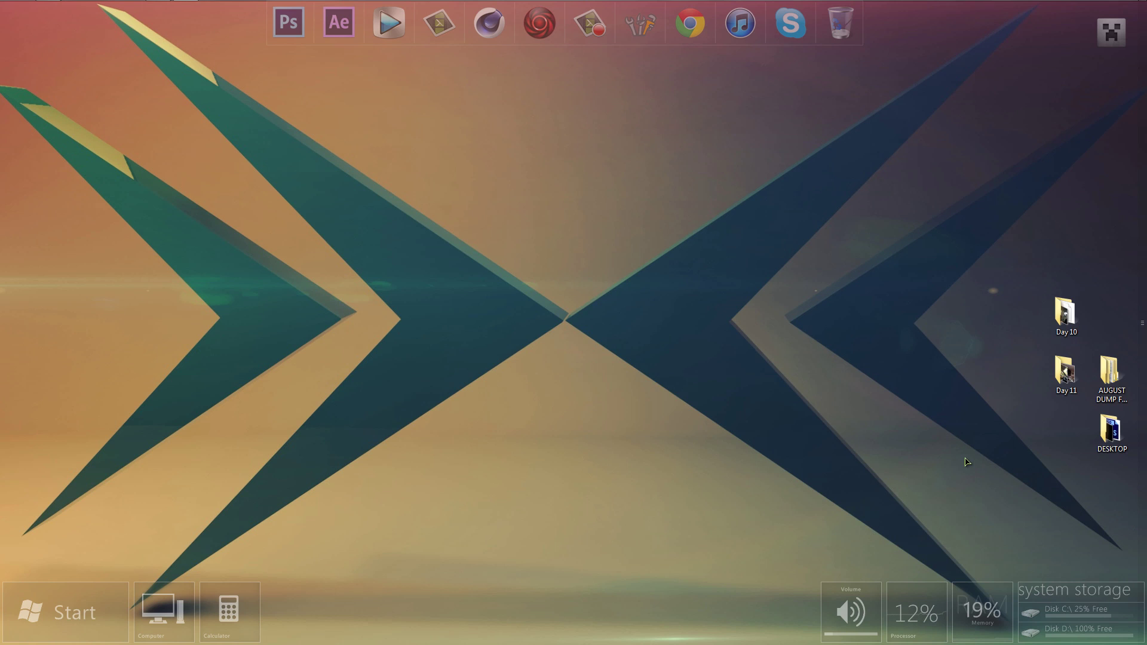
Bring Photoshop to the front from the taskbar, showing the metallic WALLPAPER example
mouse_move(93, 35)
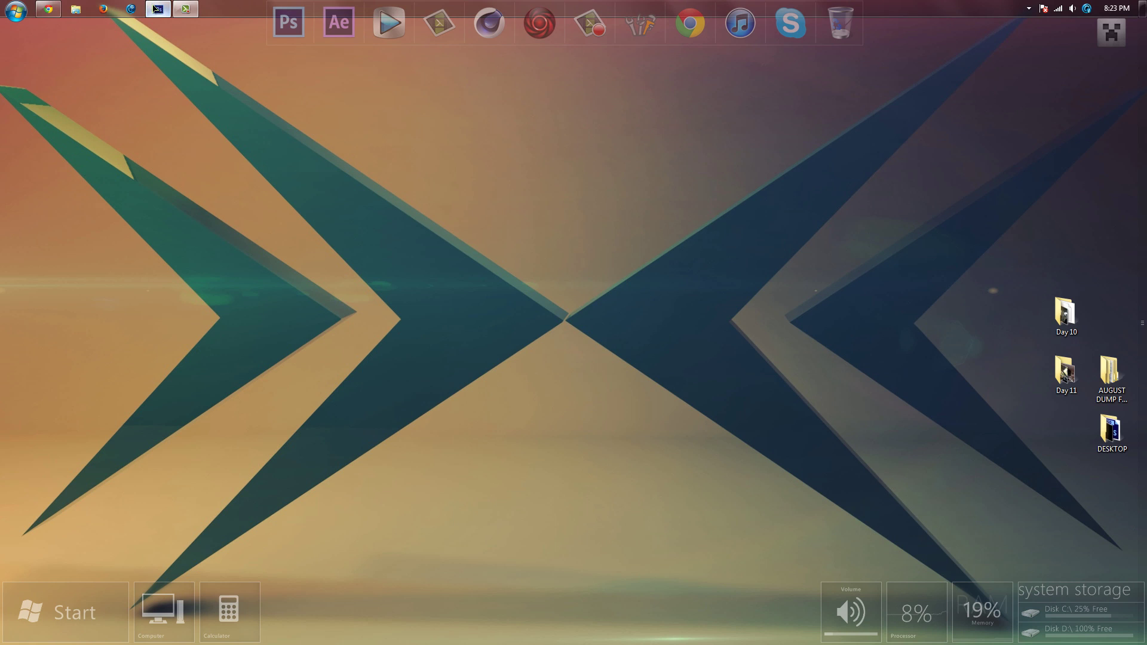
left_click(157, 9)
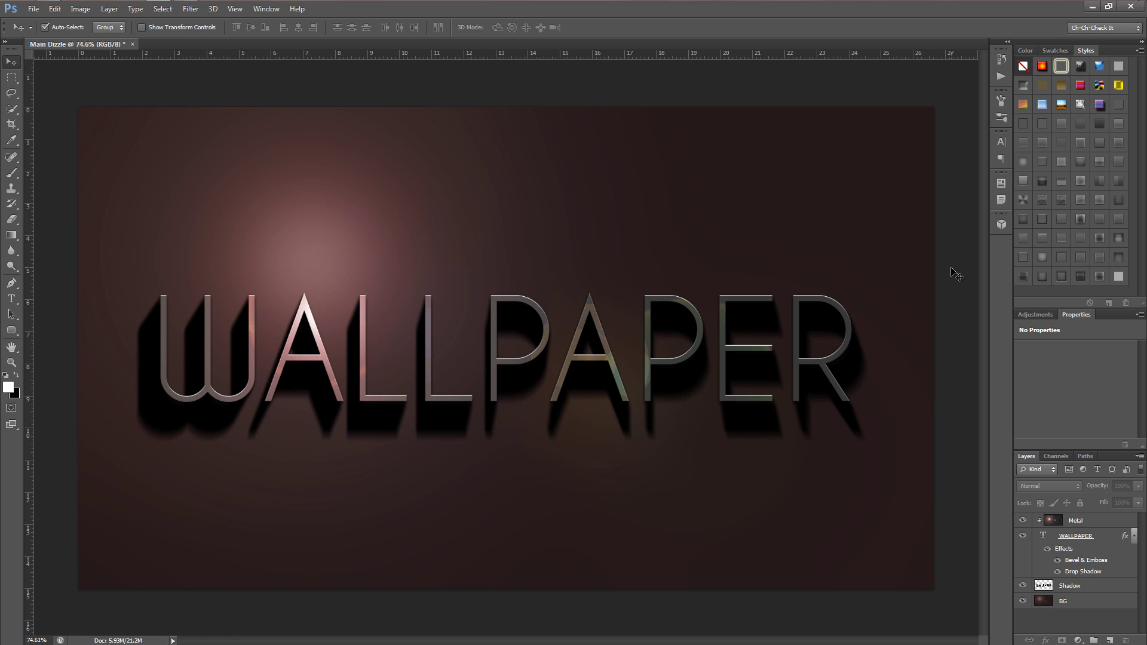
scroll(545, 269, "up", 2)
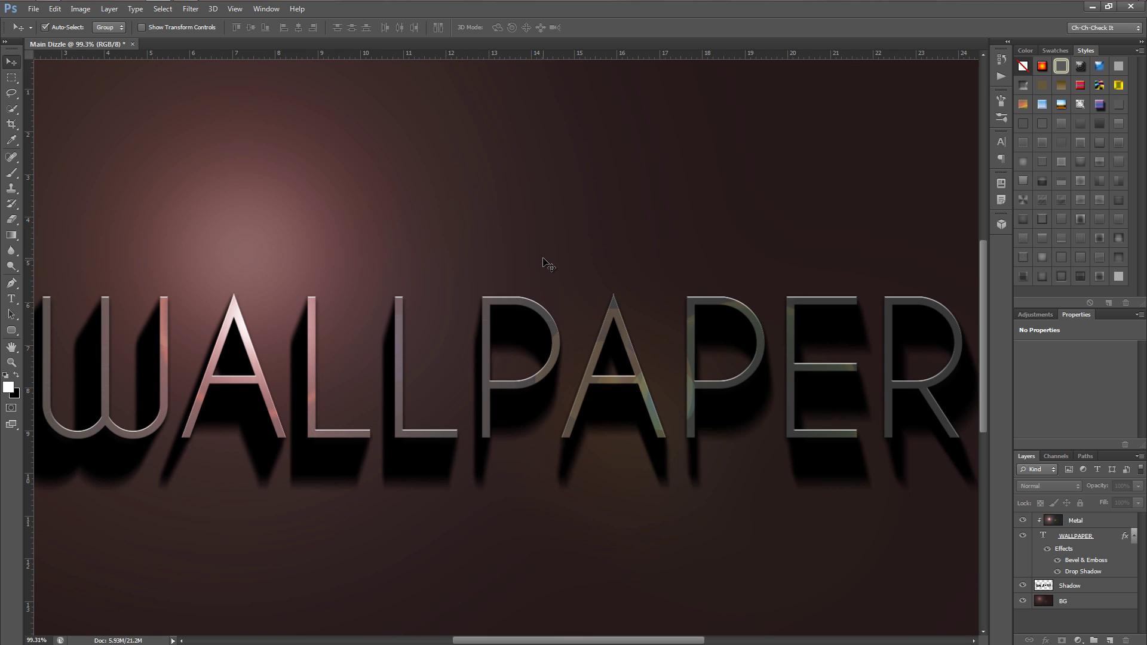
scroll(549, 265, "down", 2)
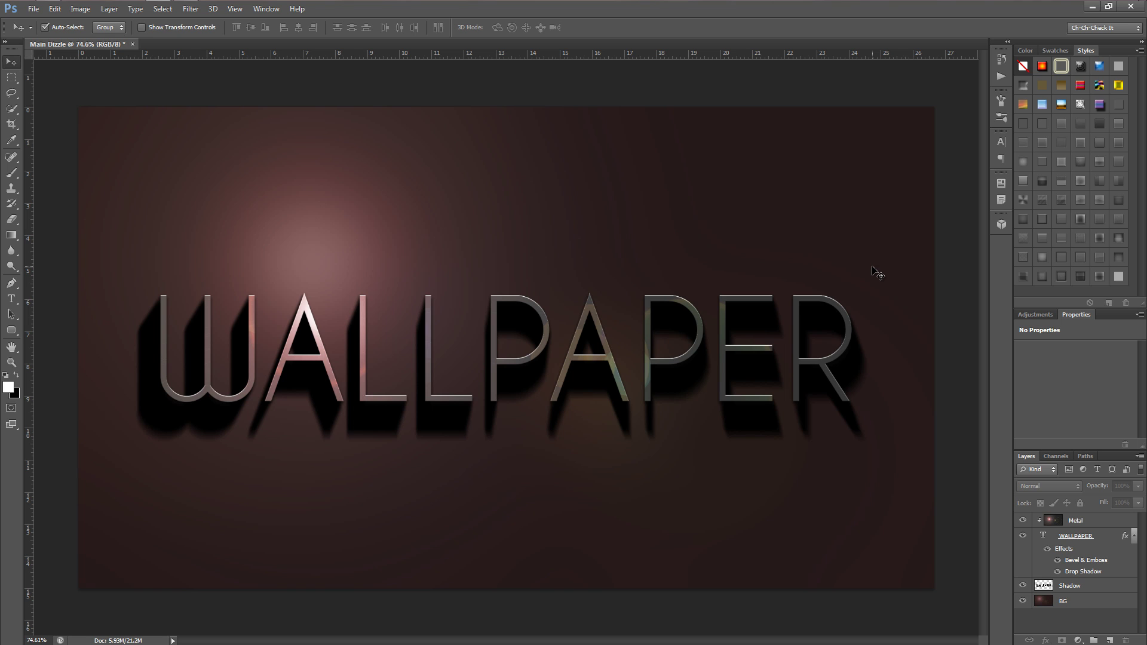
Create a new 1920×1080, 72 ppi document named 'Main Shizzle'
key("ctrl+n")
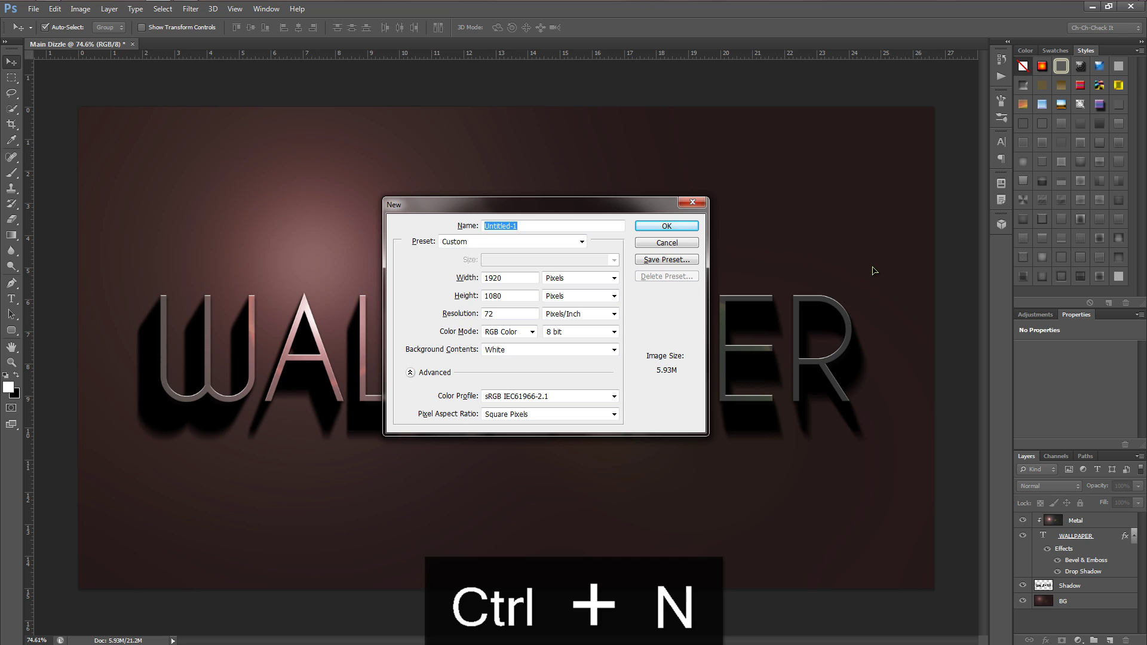
type("Main Shizzle")
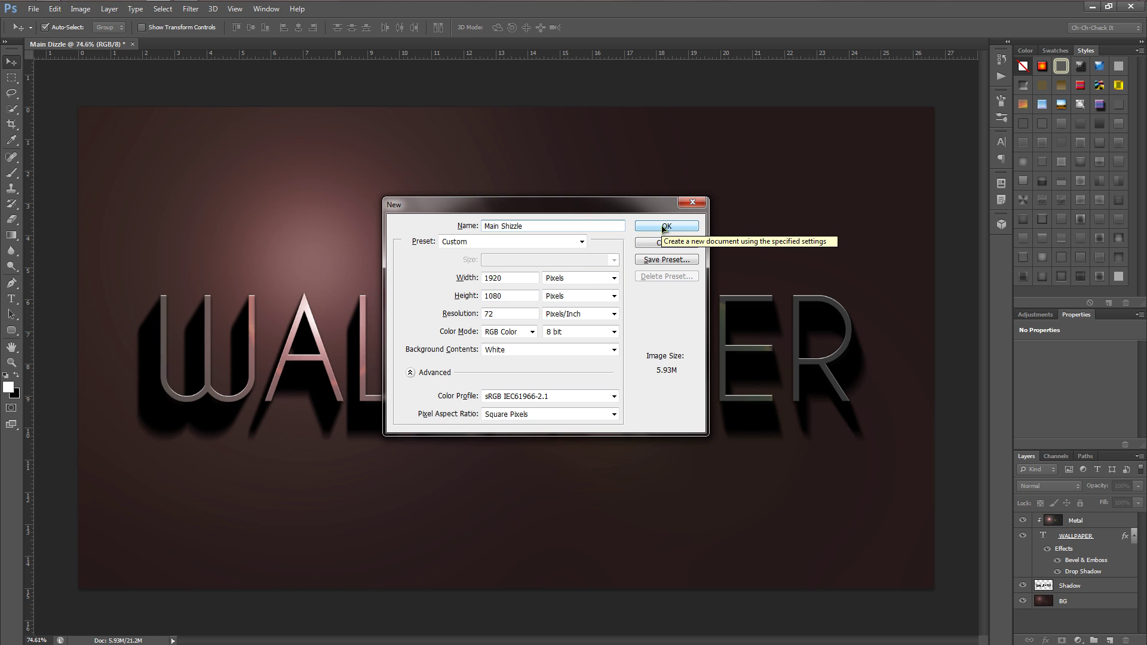
left_click(666, 226)
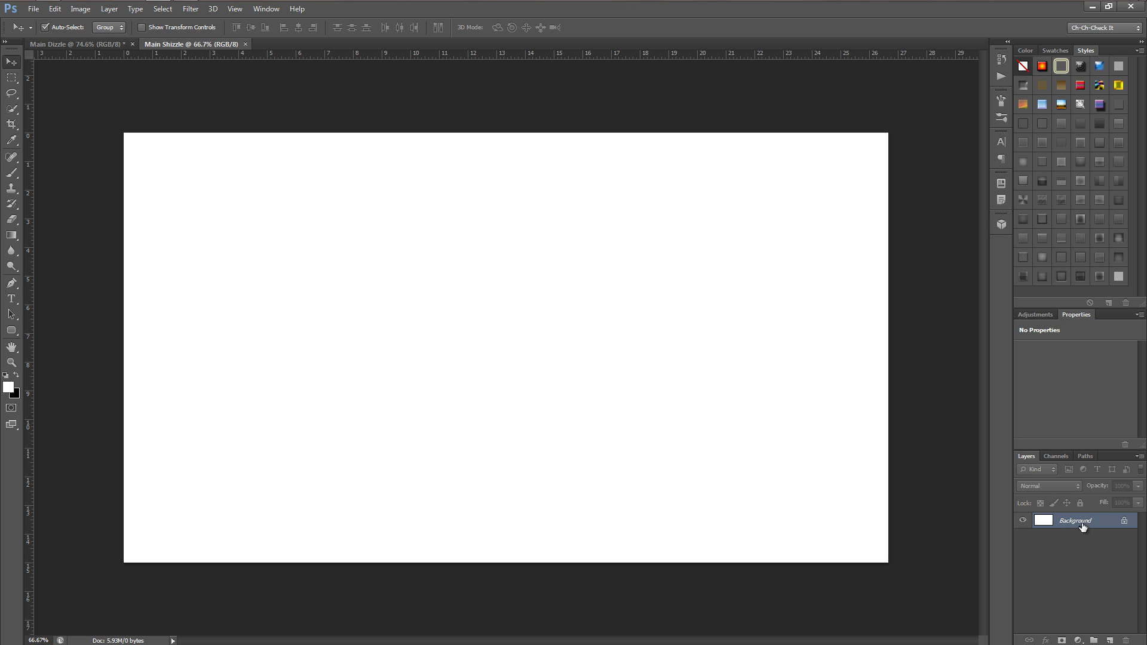
Unlock the Background layer and rename it BG
double_click(1123, 523)
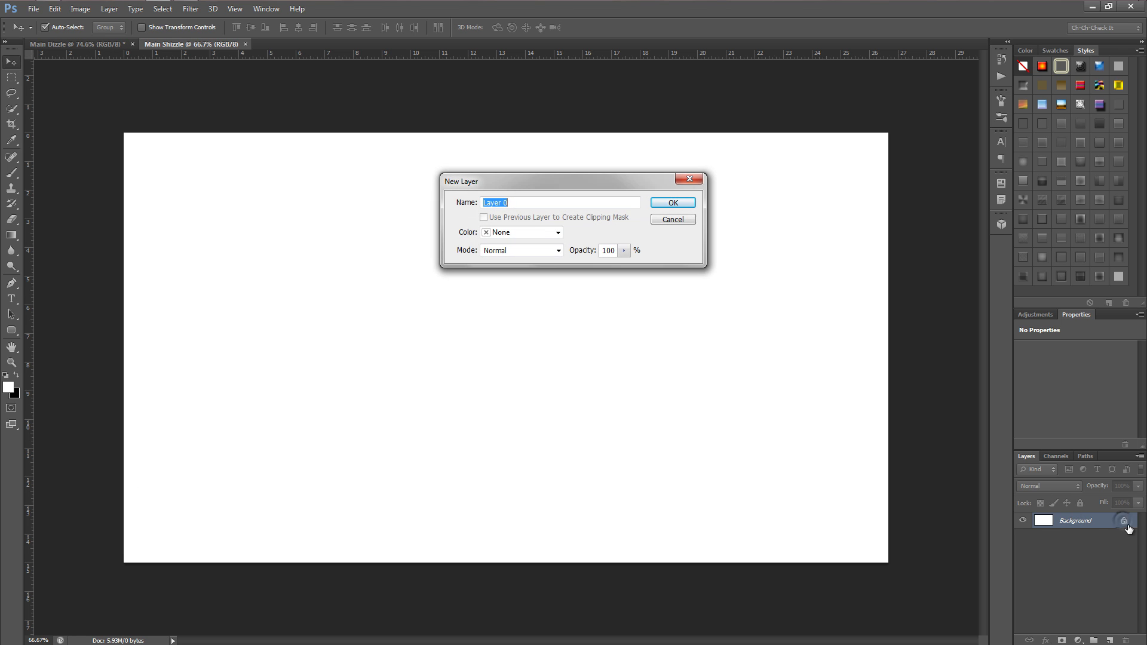
left_click(670, 202)
double_click(1068, 522)
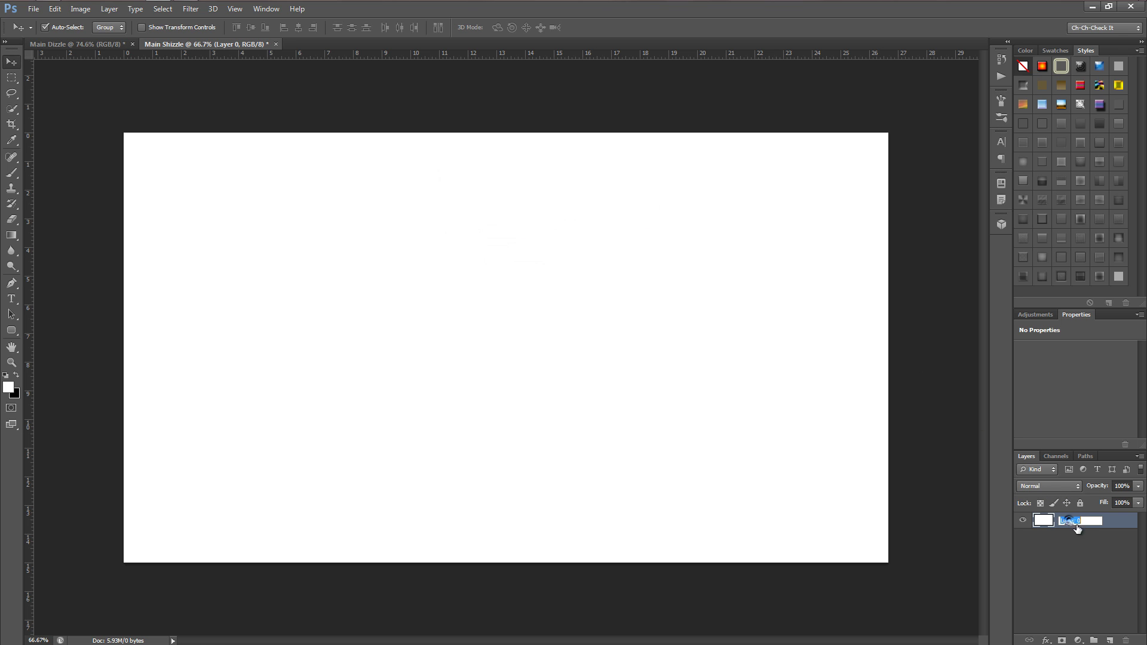
type("BG")
left_click(1062, 544)
left_click(1077, 524)
Set the background colour to dark red hex 332222
left_click(17, 395)
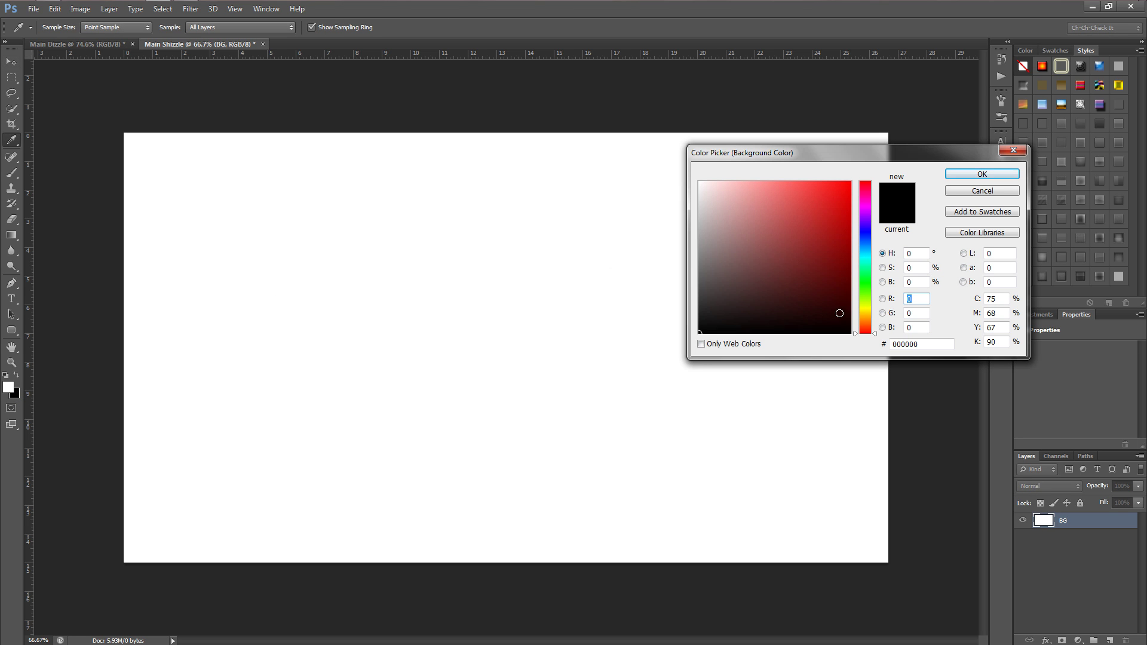
left_click(917, 344)
type("332")
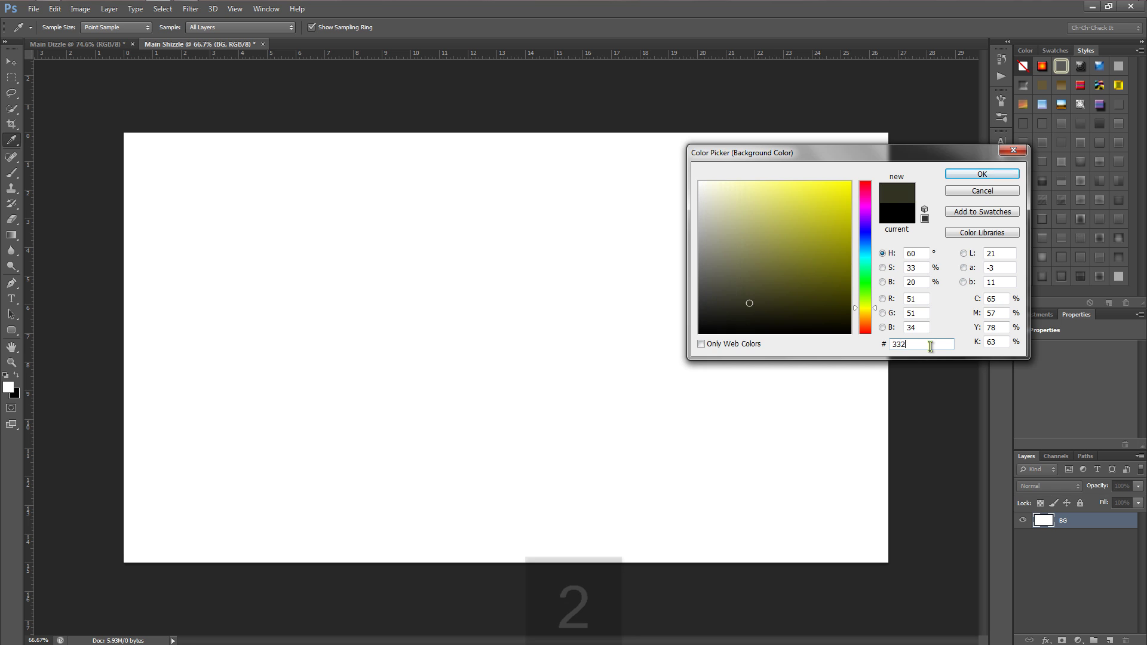
type("222")
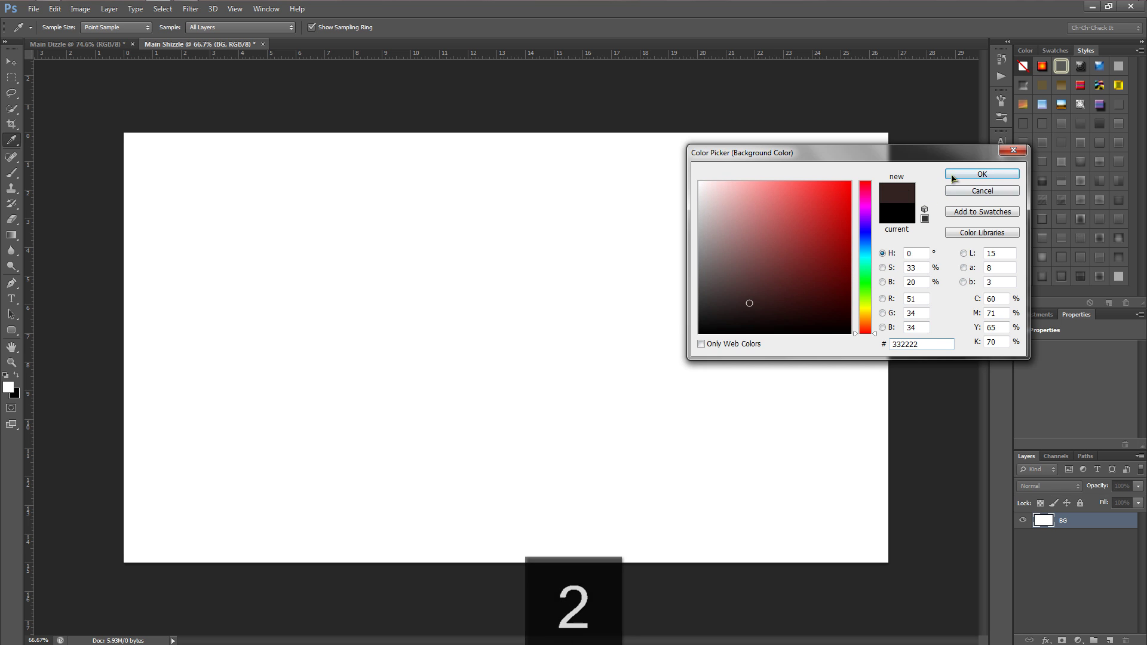
left_click(972, 177)
key("v")
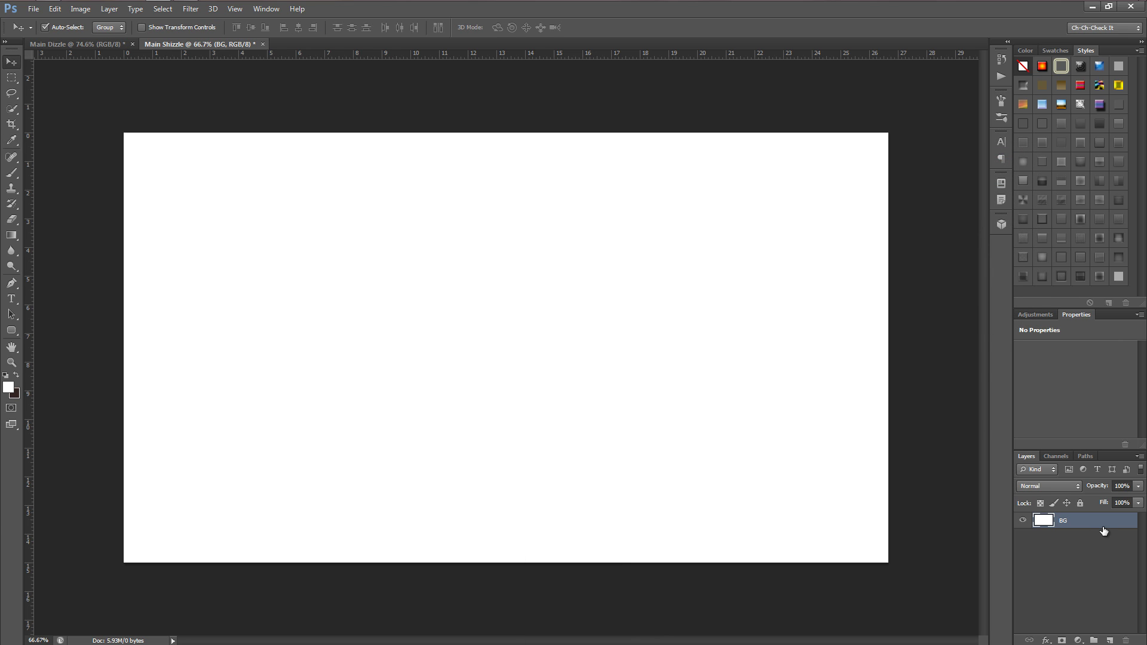
Fill BG with dark red and add white MINIMALIST text in Caviar Dreams near the centre
key("ctrl+BackSpace")
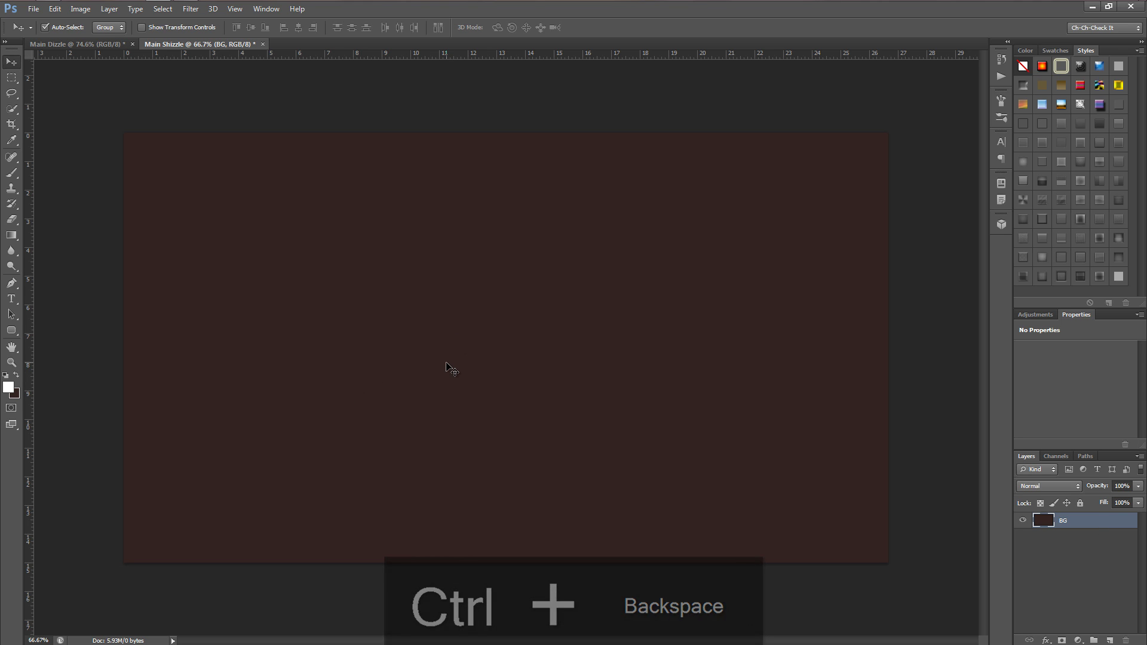
key("t")
left_click(490, 344)
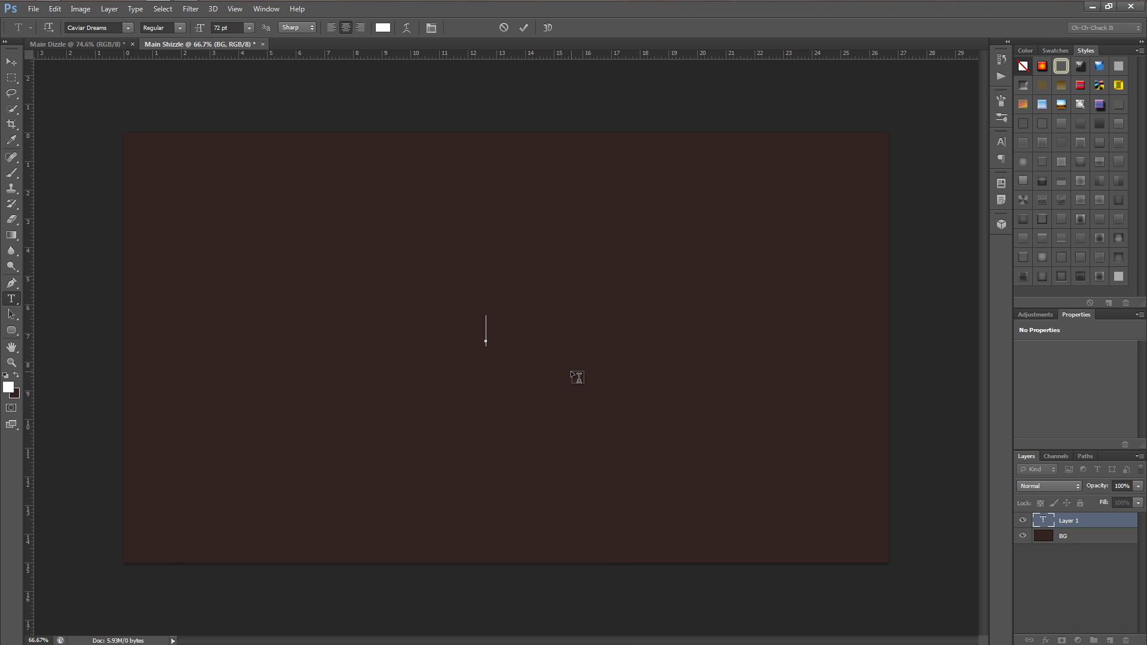
type("MINIMAL")
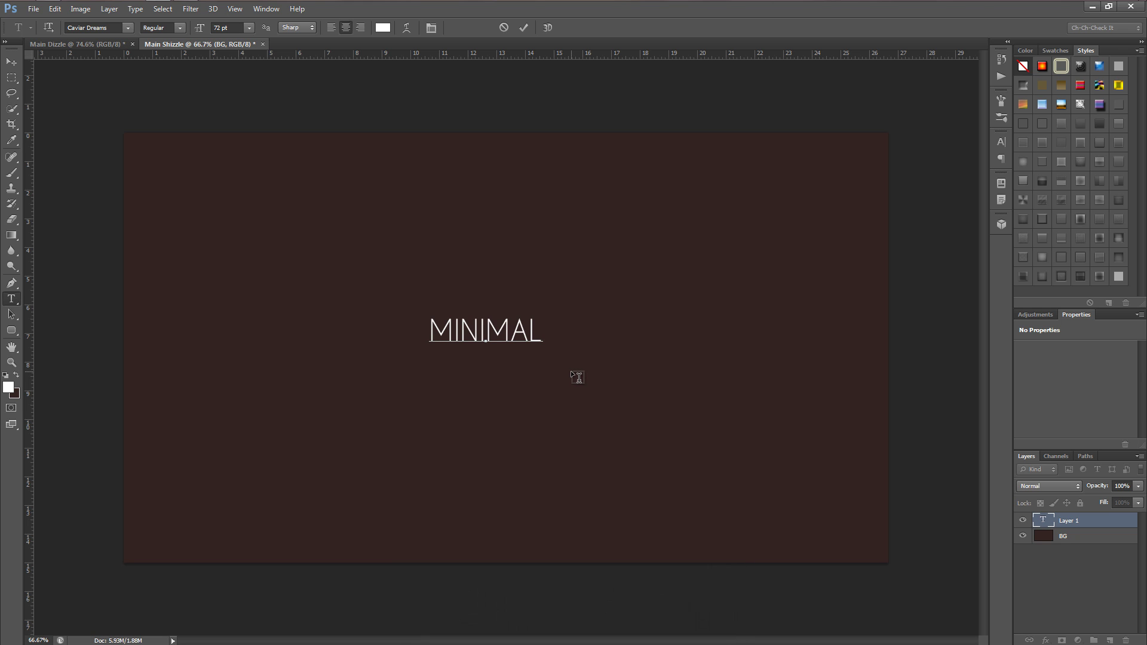
type("ISYT")
key("BackSpace")
key("BackSpace")
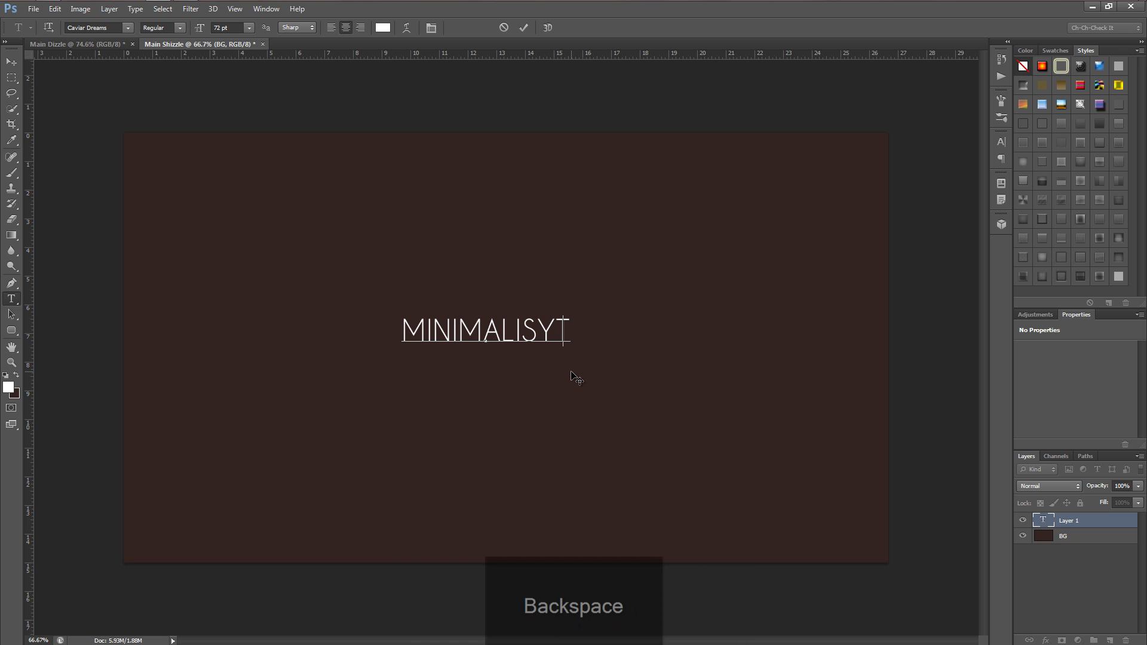
type("T")
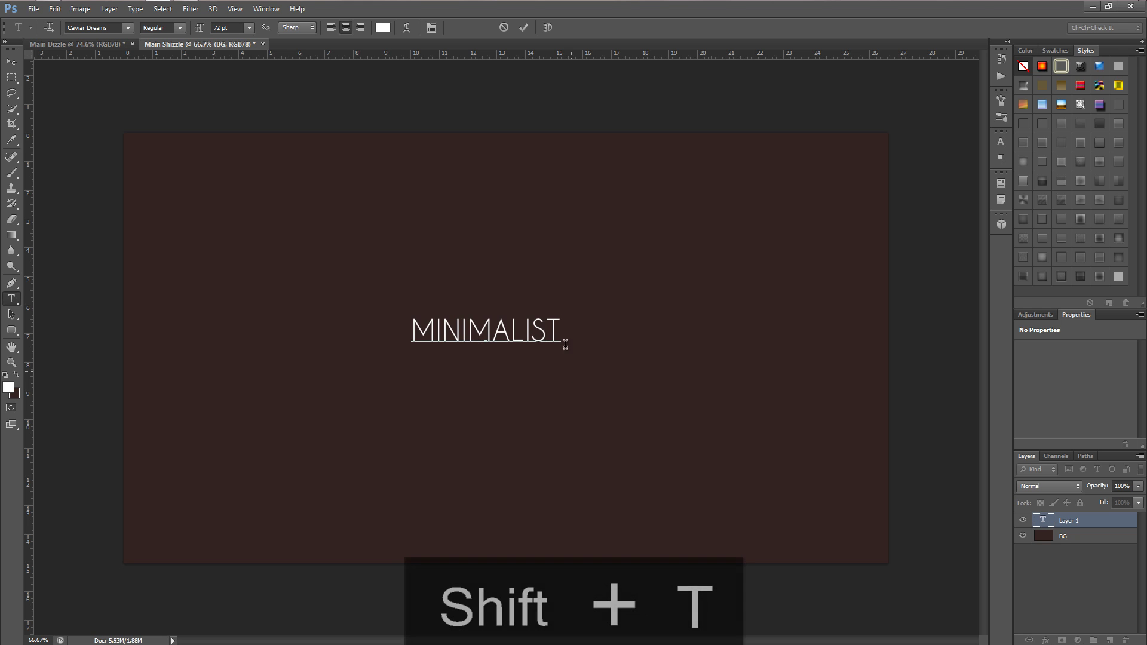
left_click(524, 28)
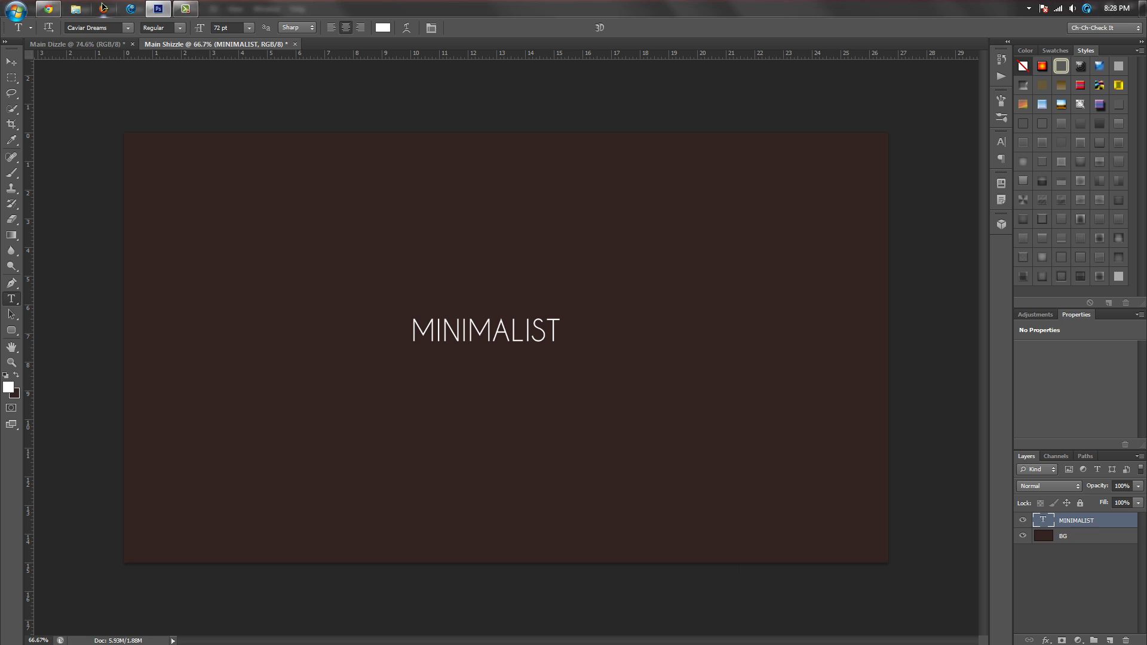
left_click(48, 8)
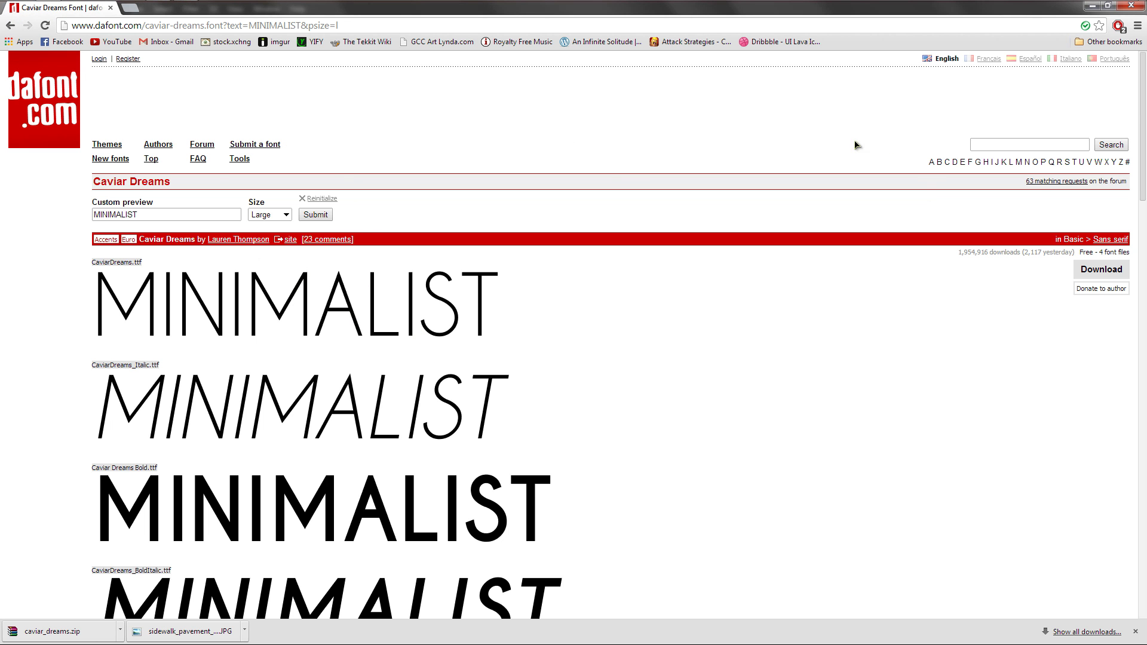
left_click(1090, 9)
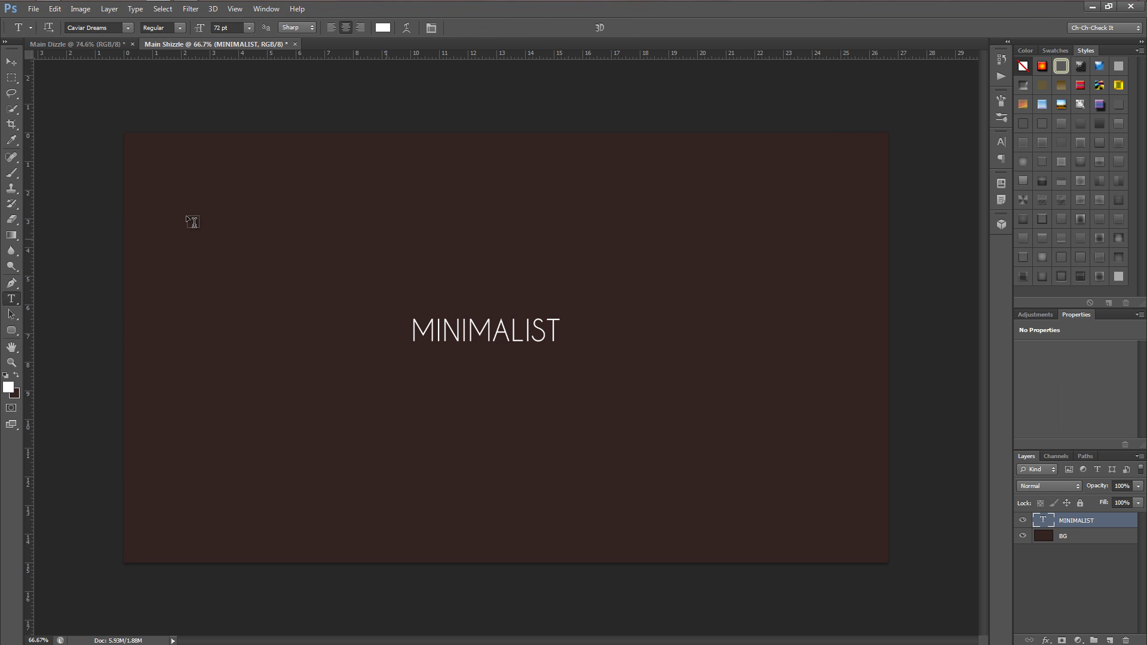
Scale the MINIMALIST text up to roughly four times its size
left_click(10, 62)
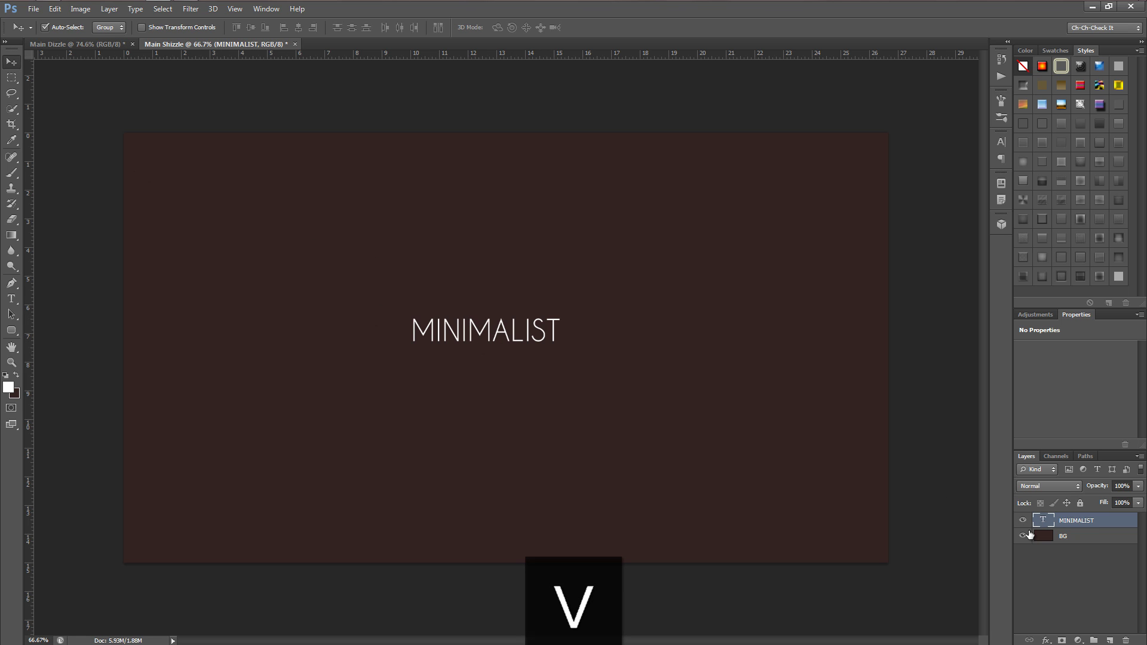
key("ctrl+t")
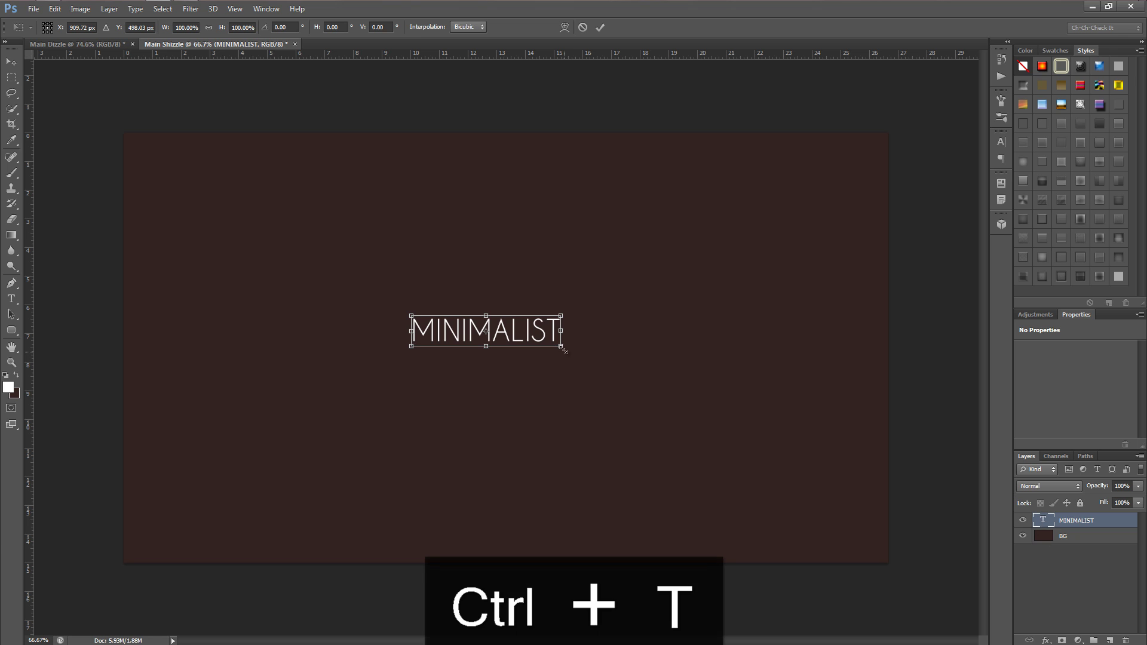
left_click_drag(564, 350, 773, 458)
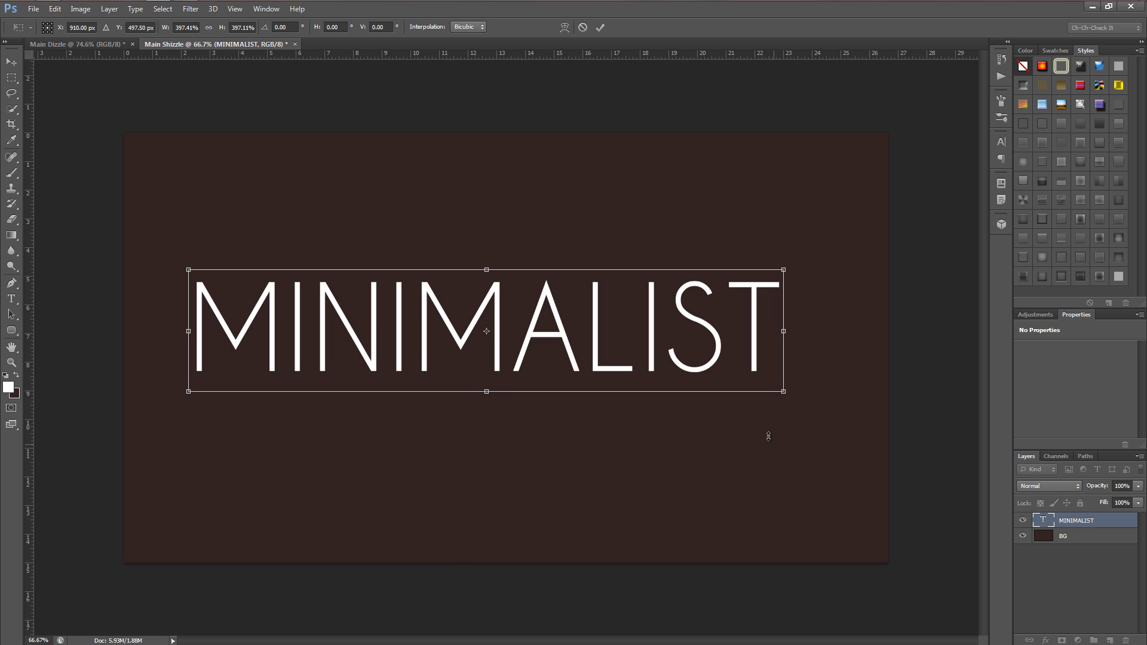
left_click(599, 27)
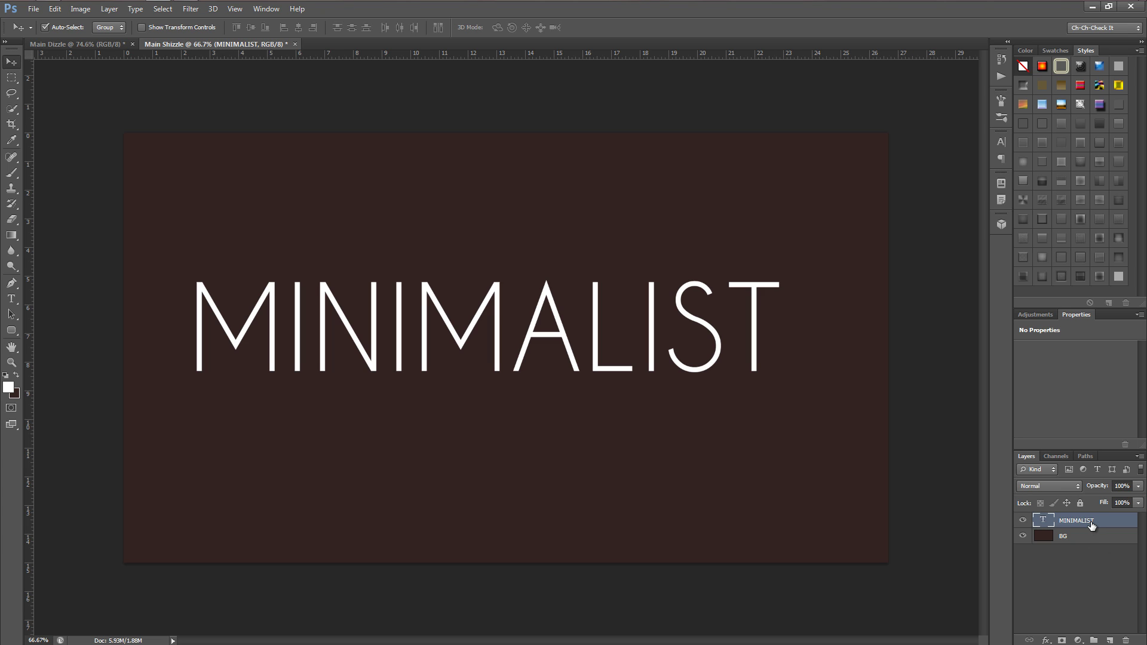
Centre MINIMALIST on the canvas using a select-all, then deselect
key("ctrl+a")
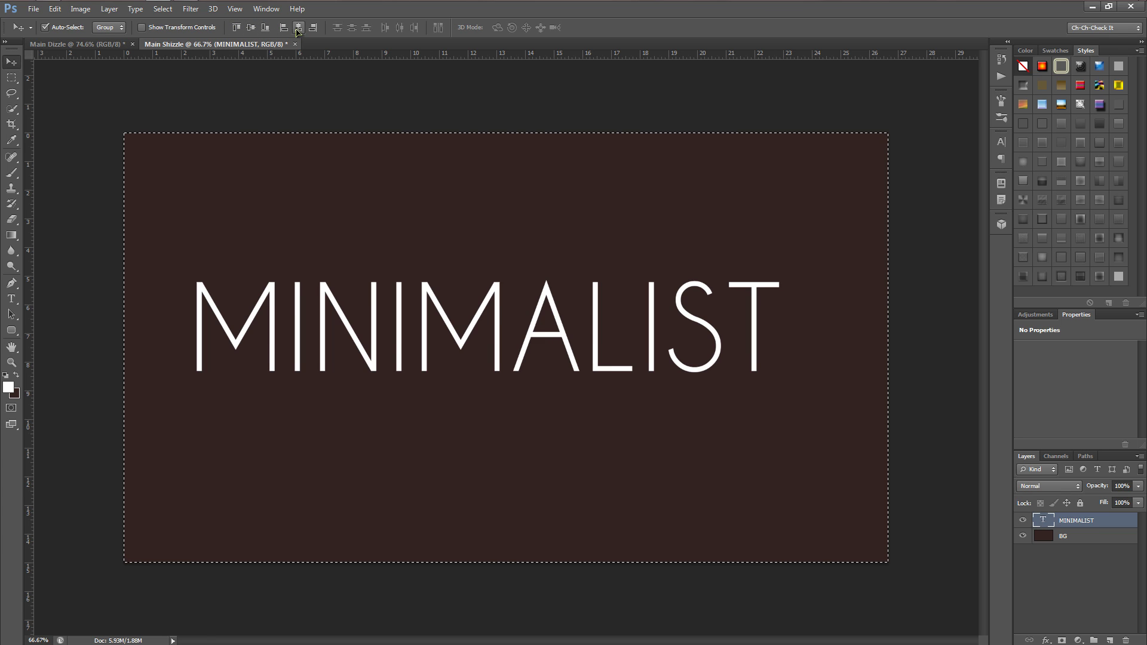
left_click_drag(472, 335, 491, 356)
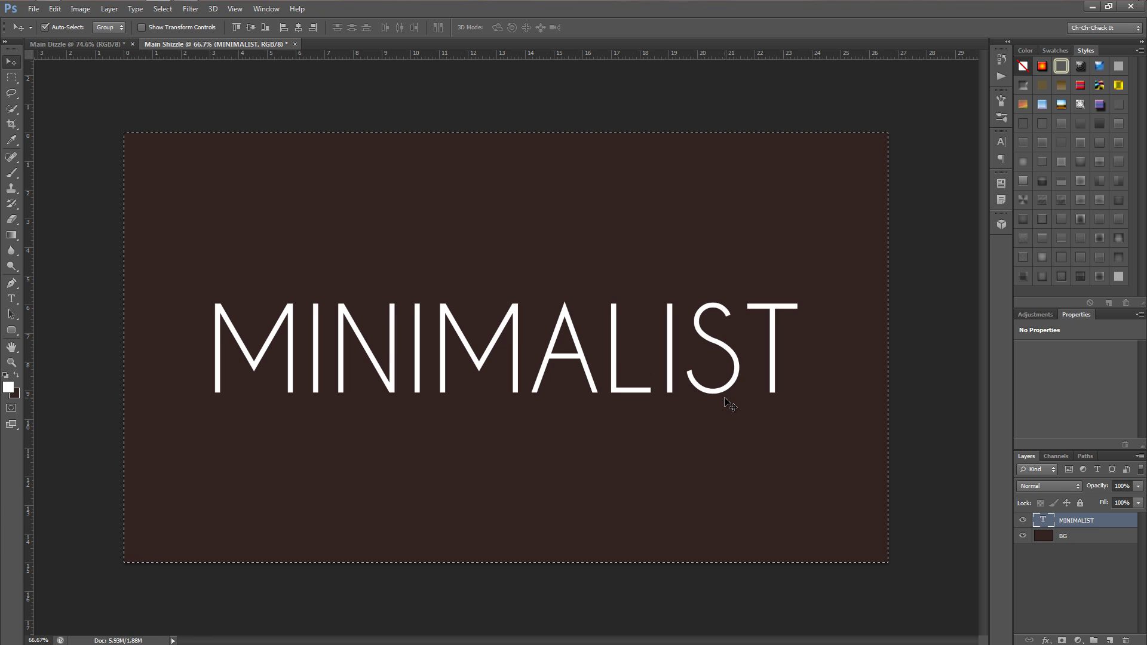
key("ctrl+d")
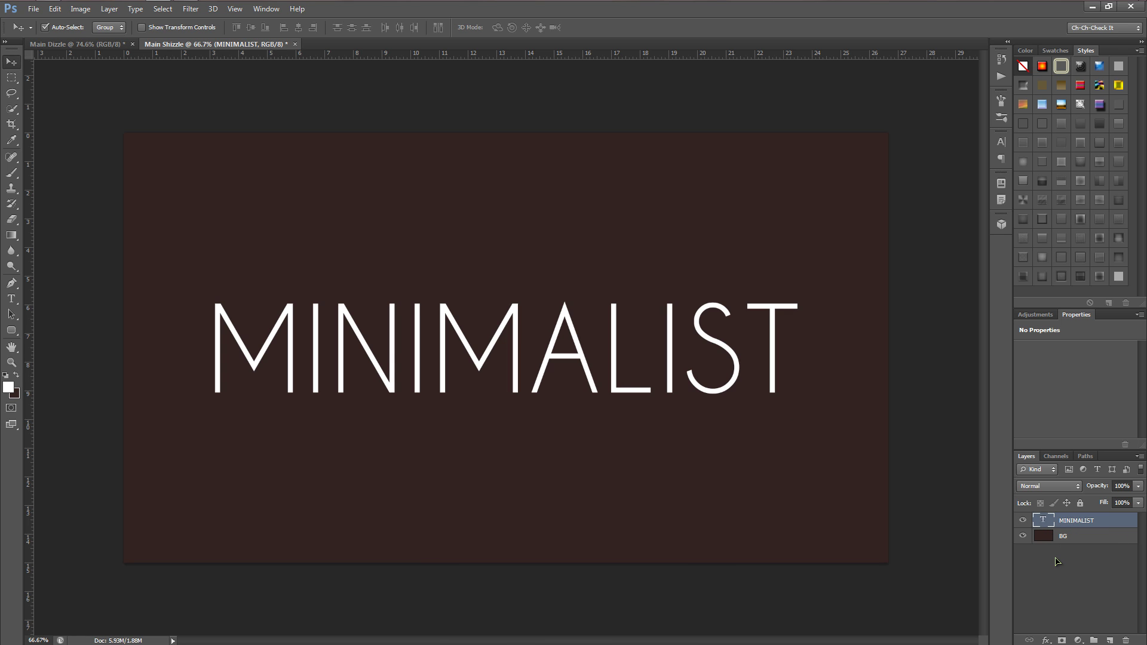
Add a new layer named Metal and fill it with black
key("ctrl+shift+n")
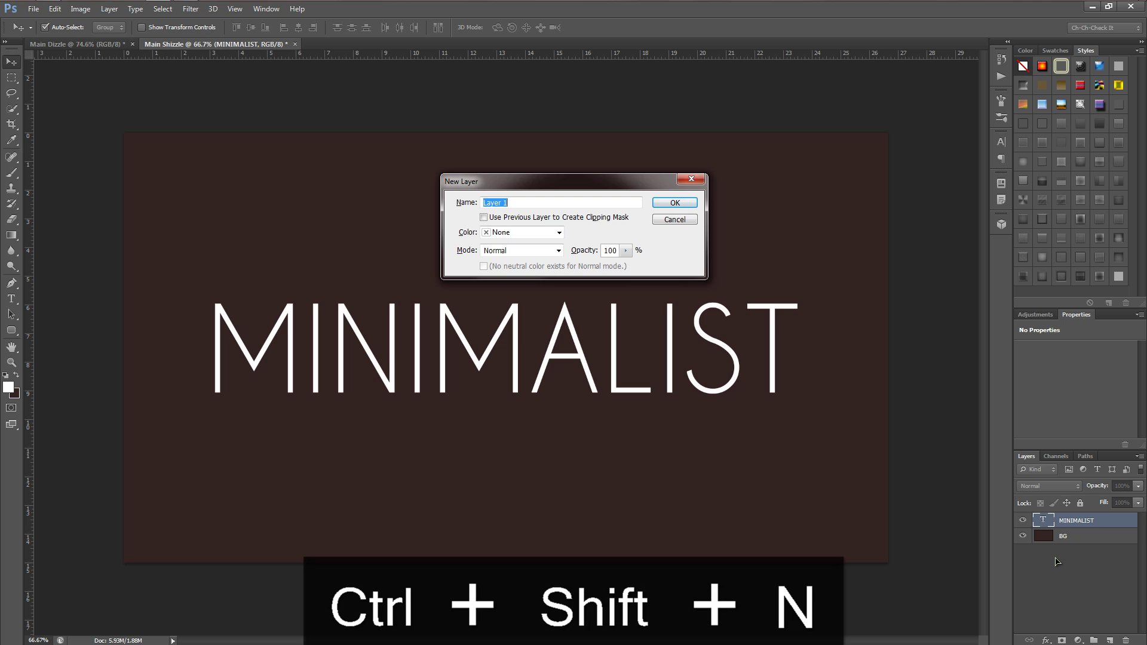
type("Metal")
key("Return")
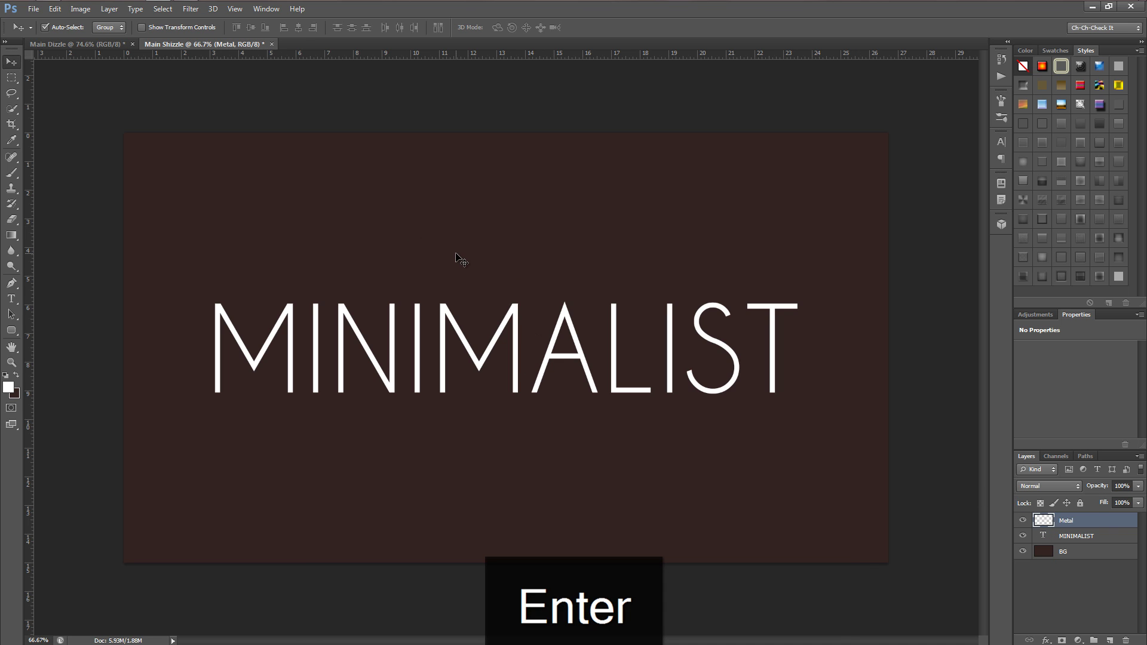
left_click(5, 376)
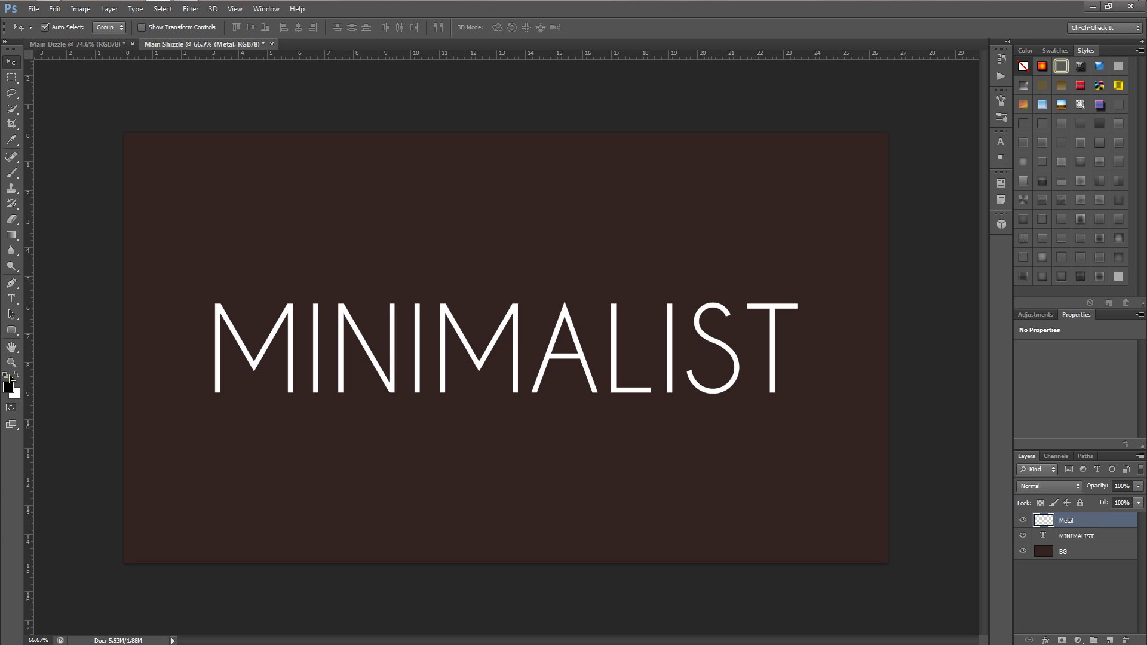
left_click(16, 376)
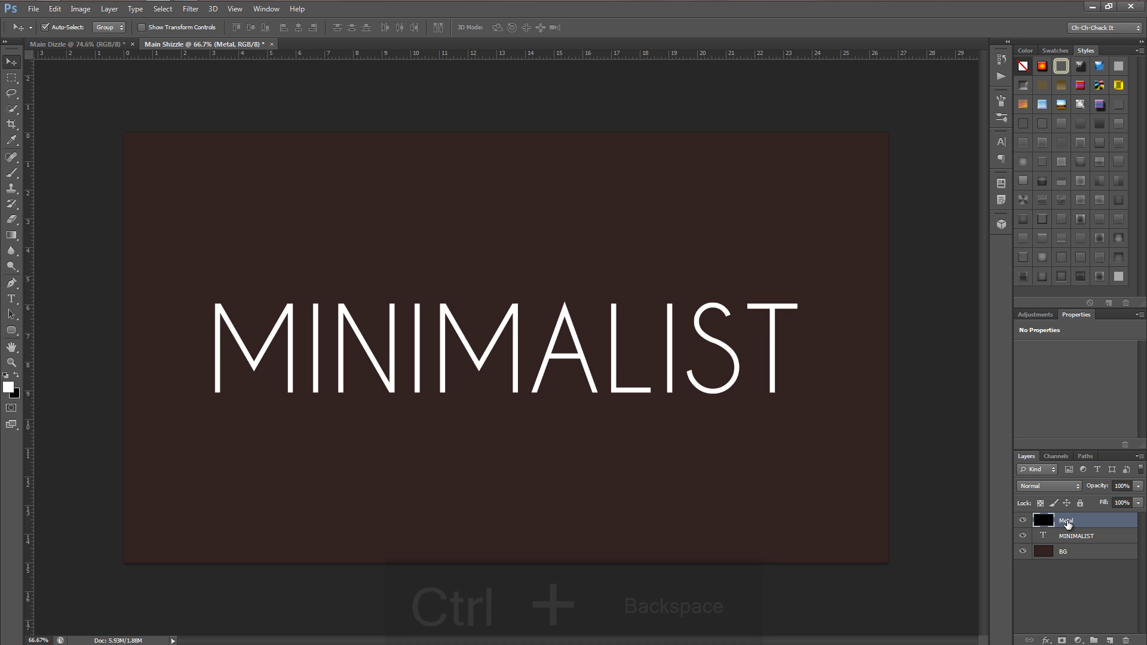
key("ctrl+BackSpace")
Set the Metal layer's opacity to 90%
left_click(1119, 486)
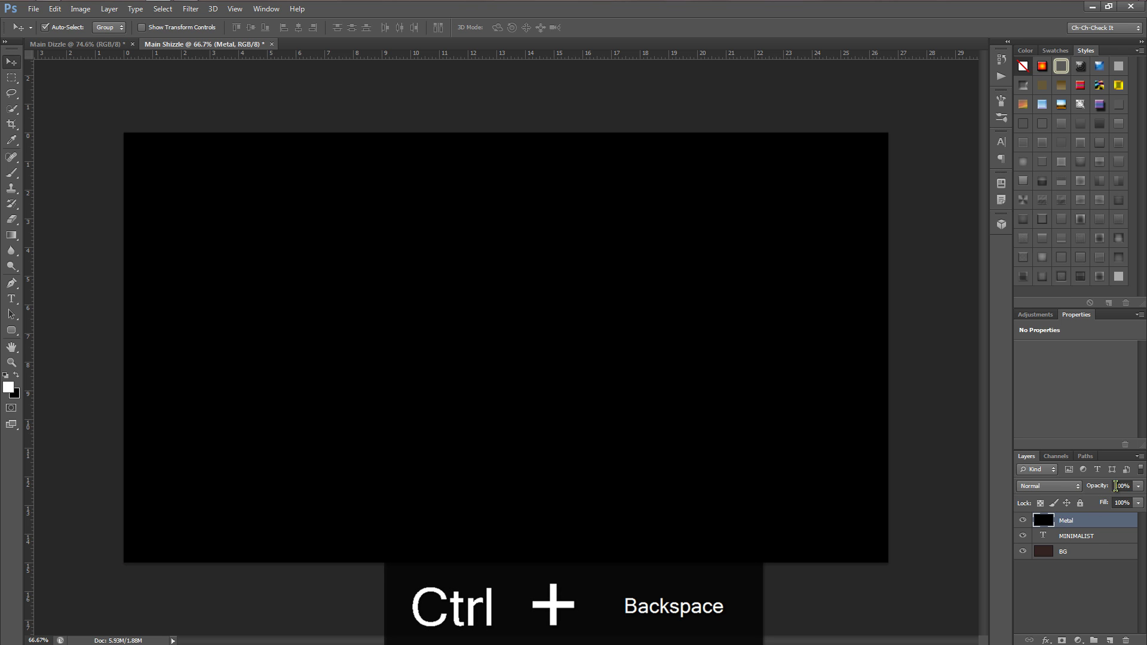
type("90")
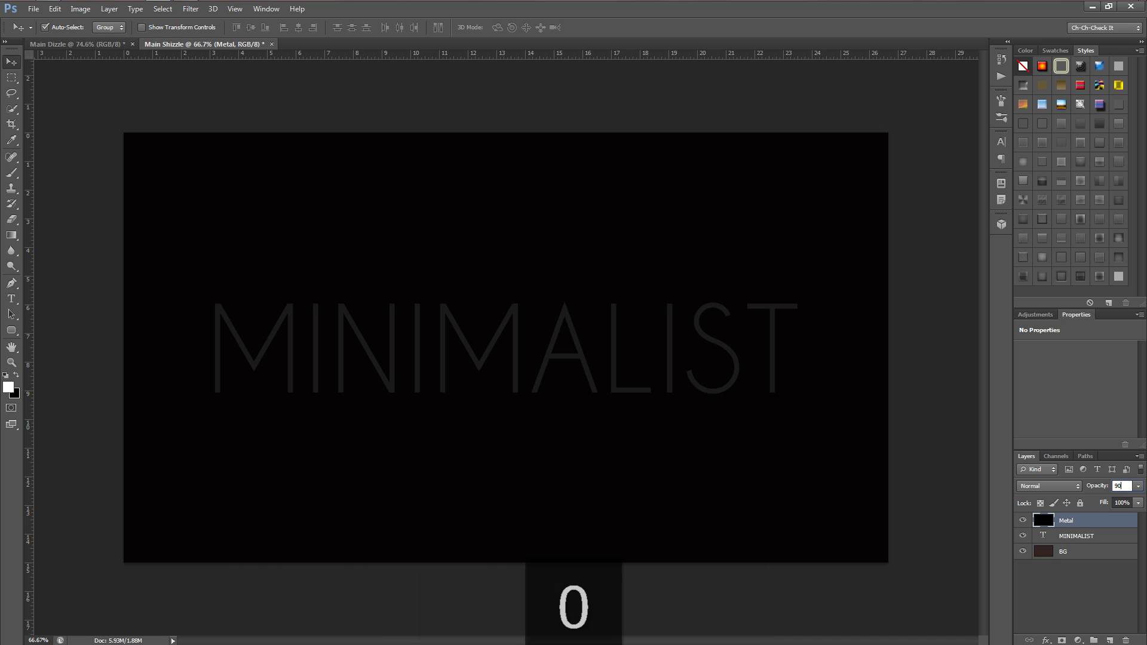
key("Return")
Render a 107% brightness lens flare on Metal and clip it to MINIMALIST
left_click(191, 8)
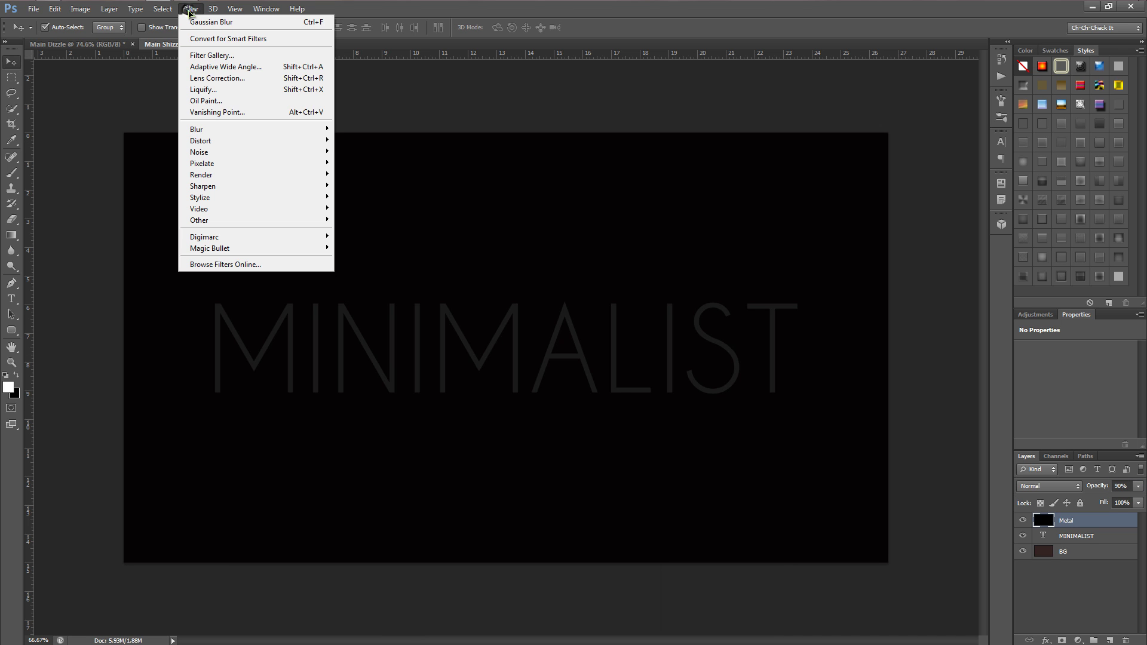
mouse_move(236, 175)
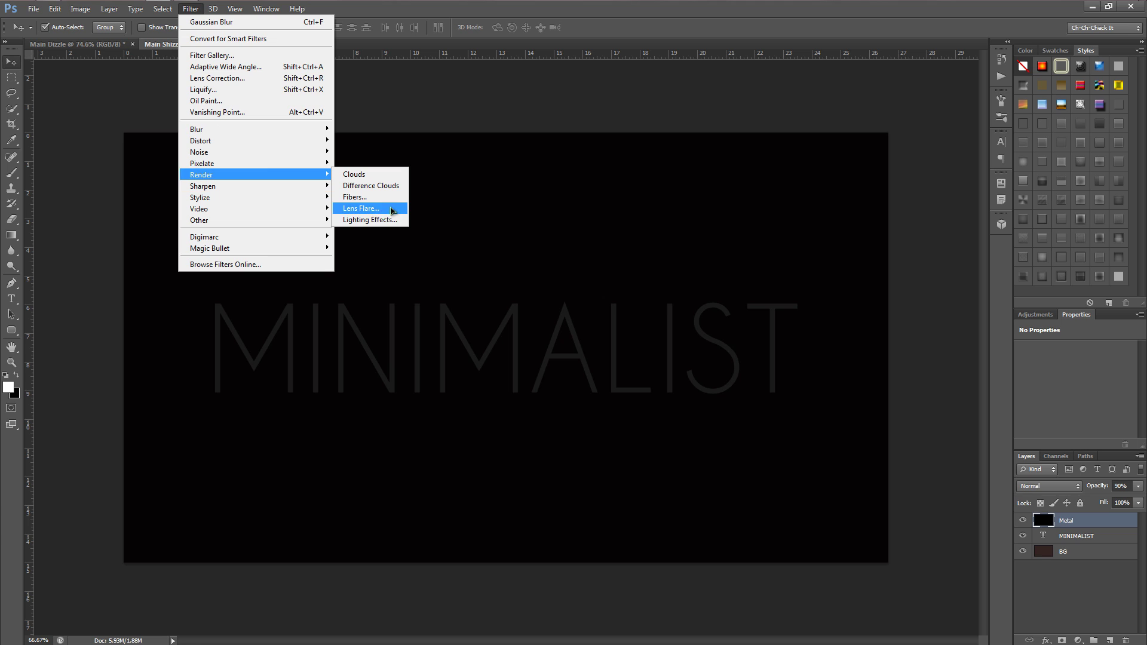
left_click(360, 208)
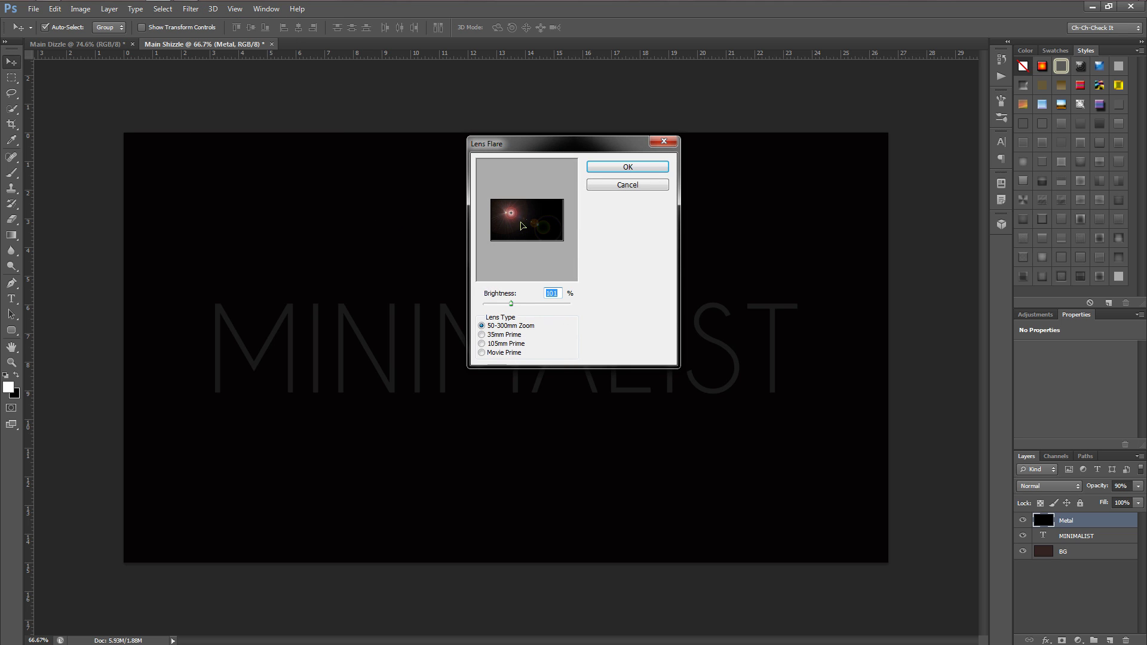
left_click(512, 215)
left_click_drag(511, 307, 512, 306)
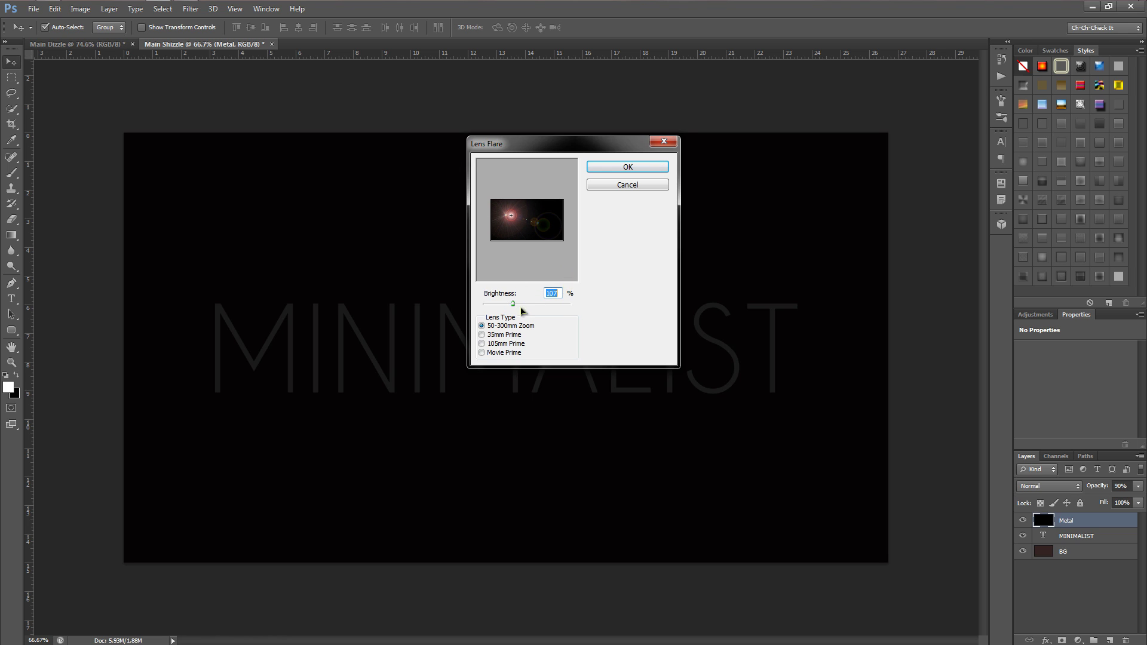
left_click(622, 167)
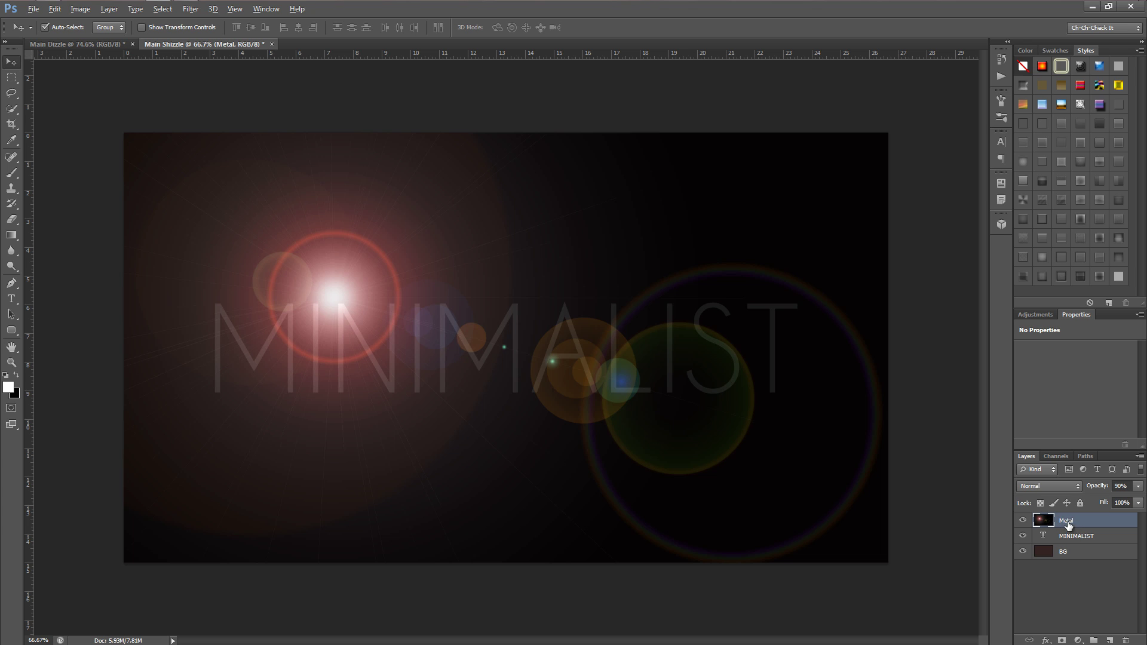
left_click_drag(1067, 522, 1059, 524)
left_click(1059, 525, "alt")
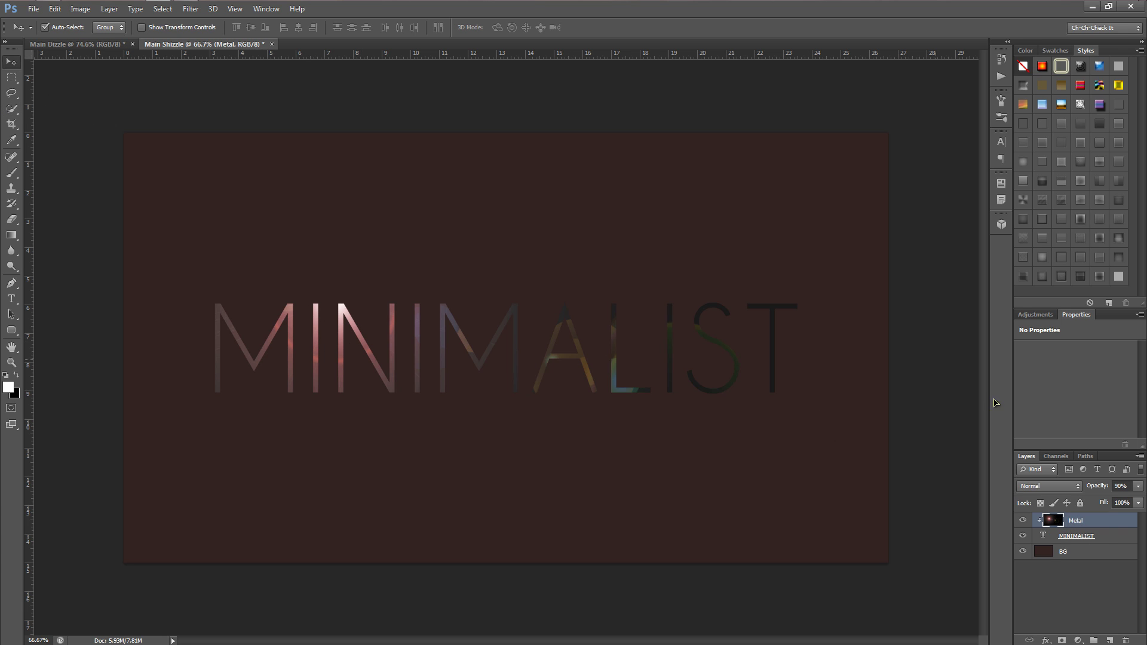
Give MINIMALIST a drop shadow with 90° angle, 3 px distance and 2 px size
left_click(1083, 537)
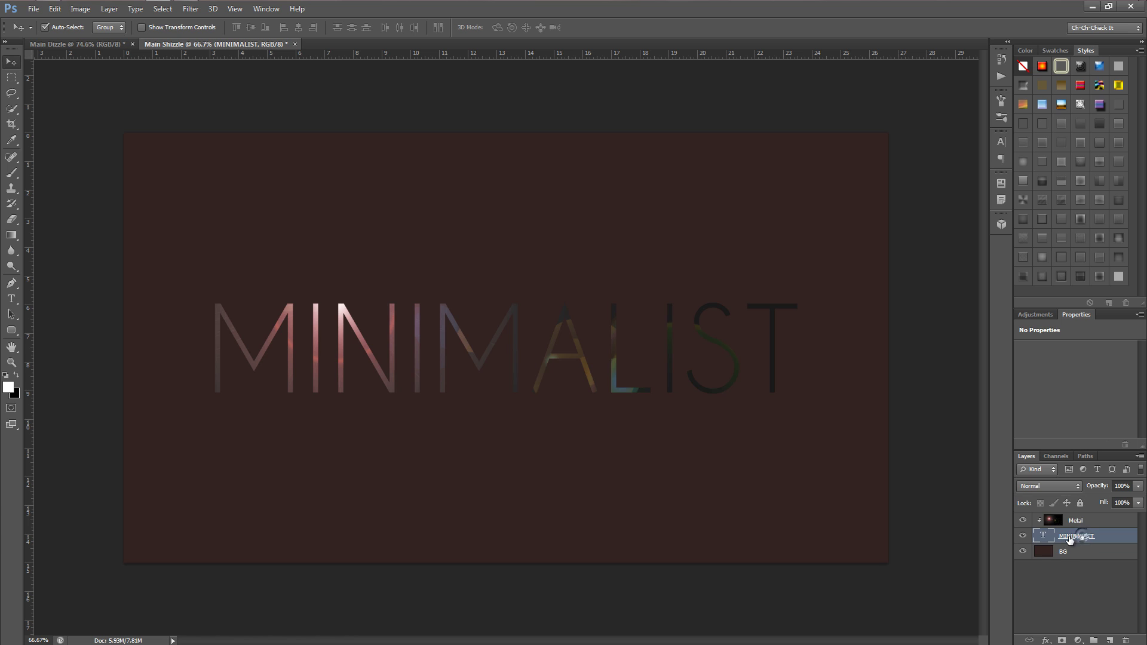
left_click(1047, 640)
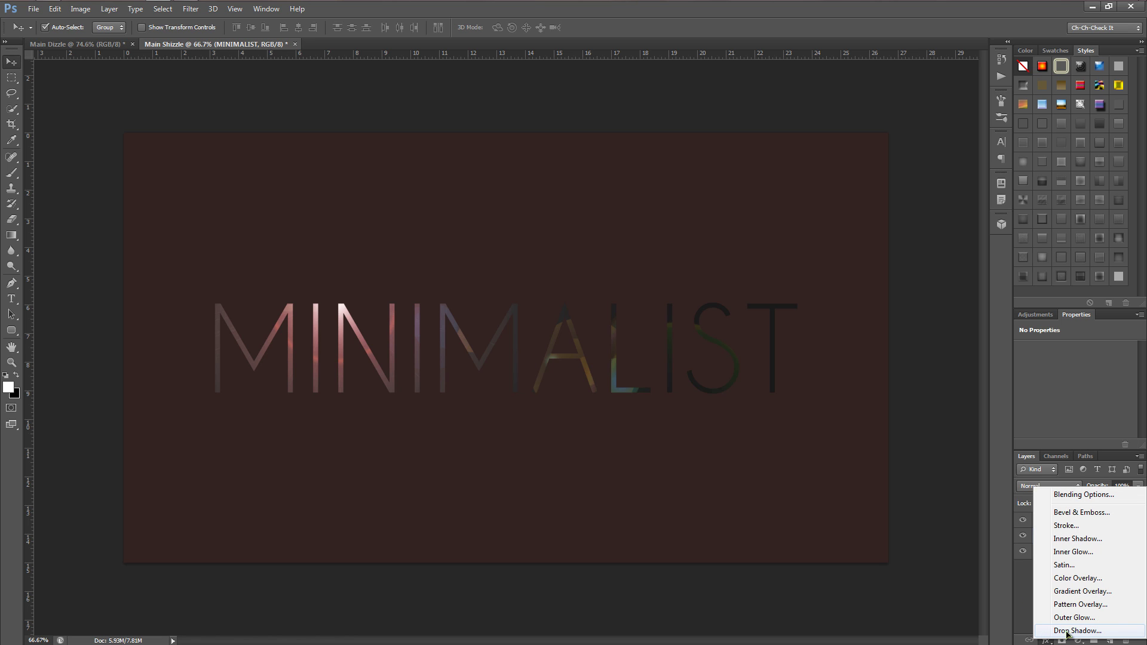
left_click(1067, 630)
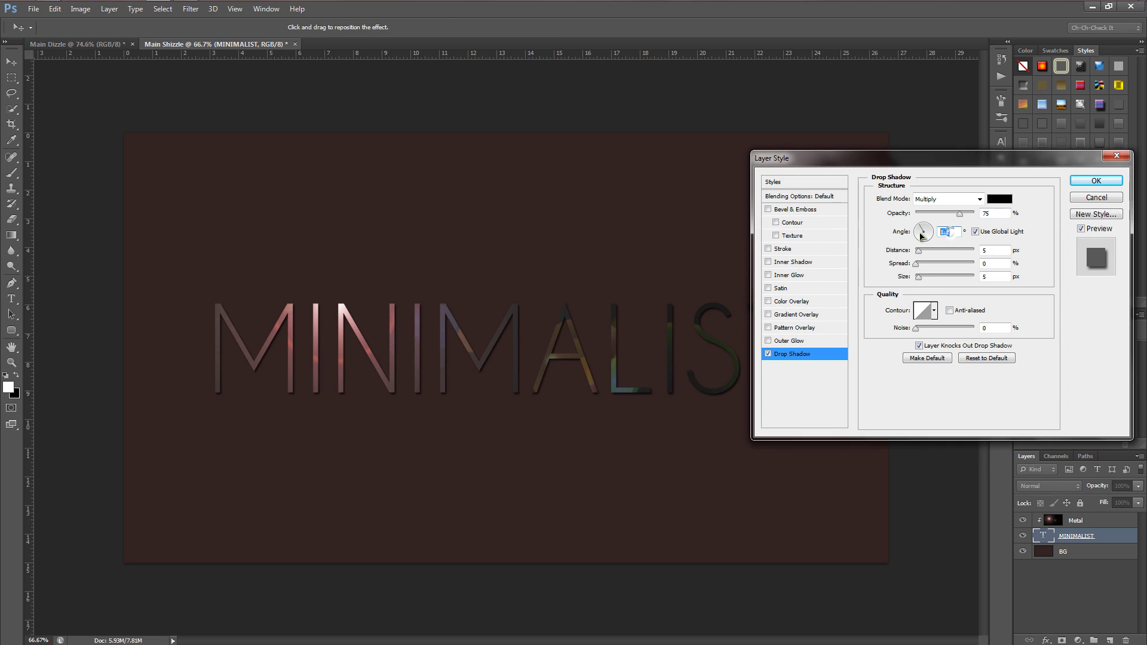
type("90")
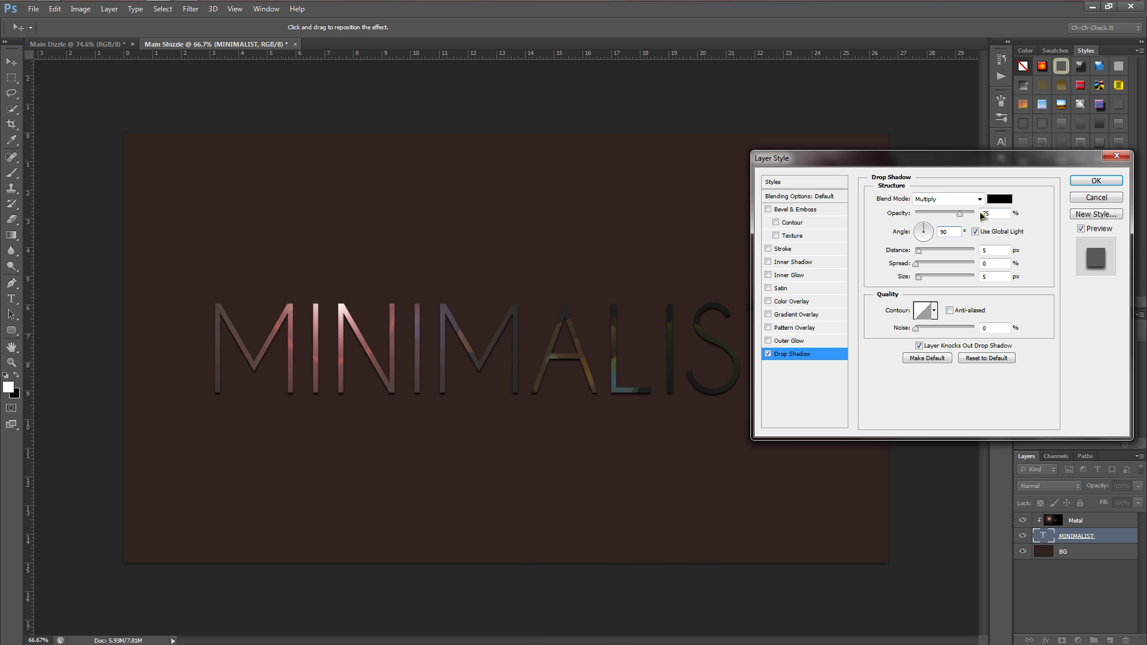
left_click(996, 251)
type("3")
key("Tab")
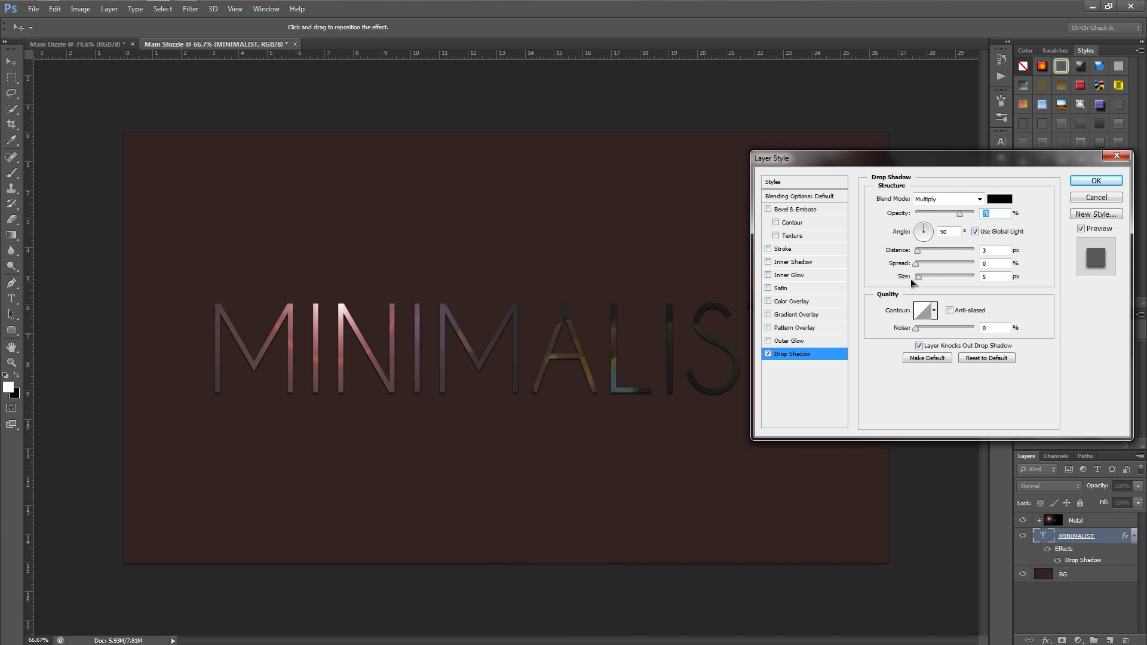
left_click(1001, 276)
type("2")
key("Return")
left_click(768, 210)
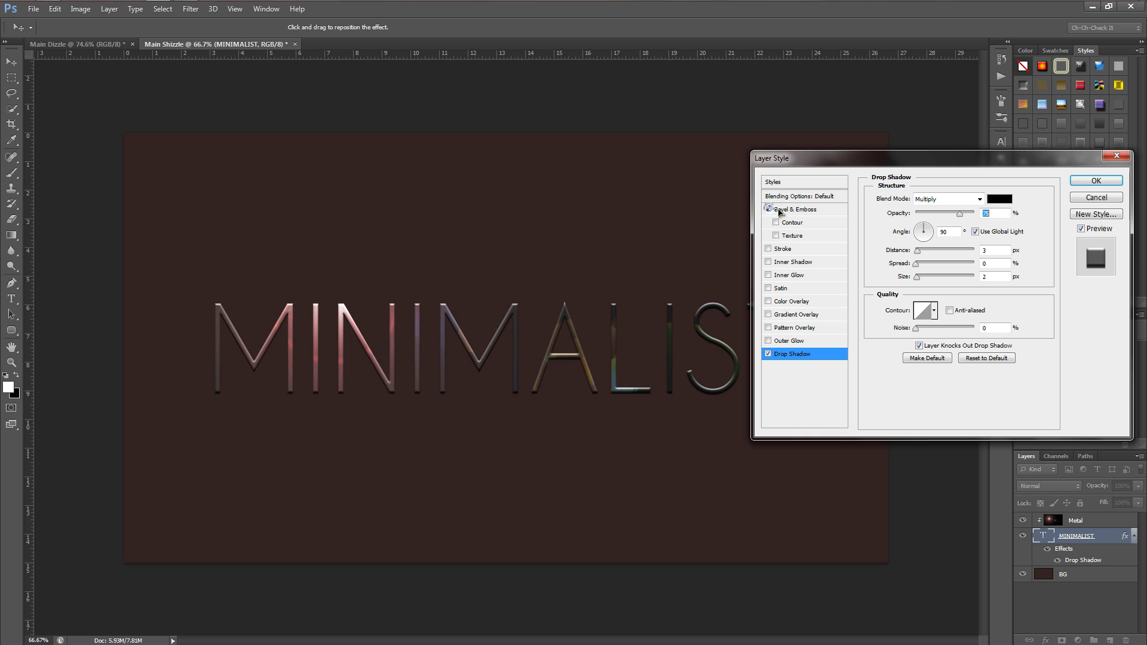
Set Bevel & Emboss size to 0 px and altitude to 5, then apply the style
left_click(793, 210)
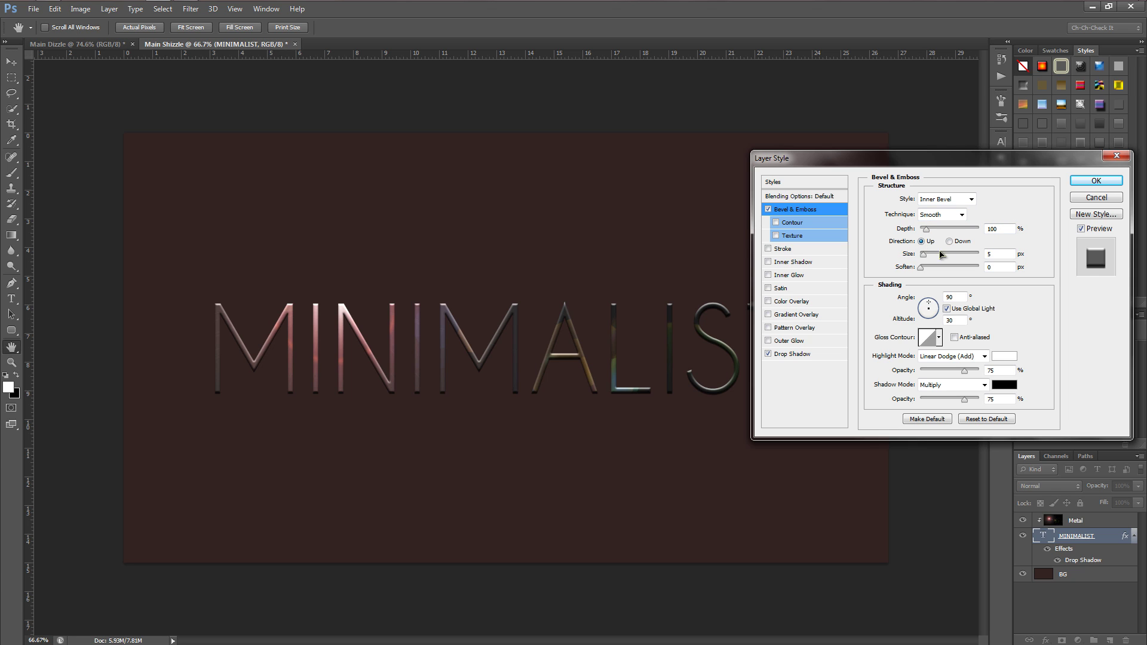
double_click(992, 254)
type("0")
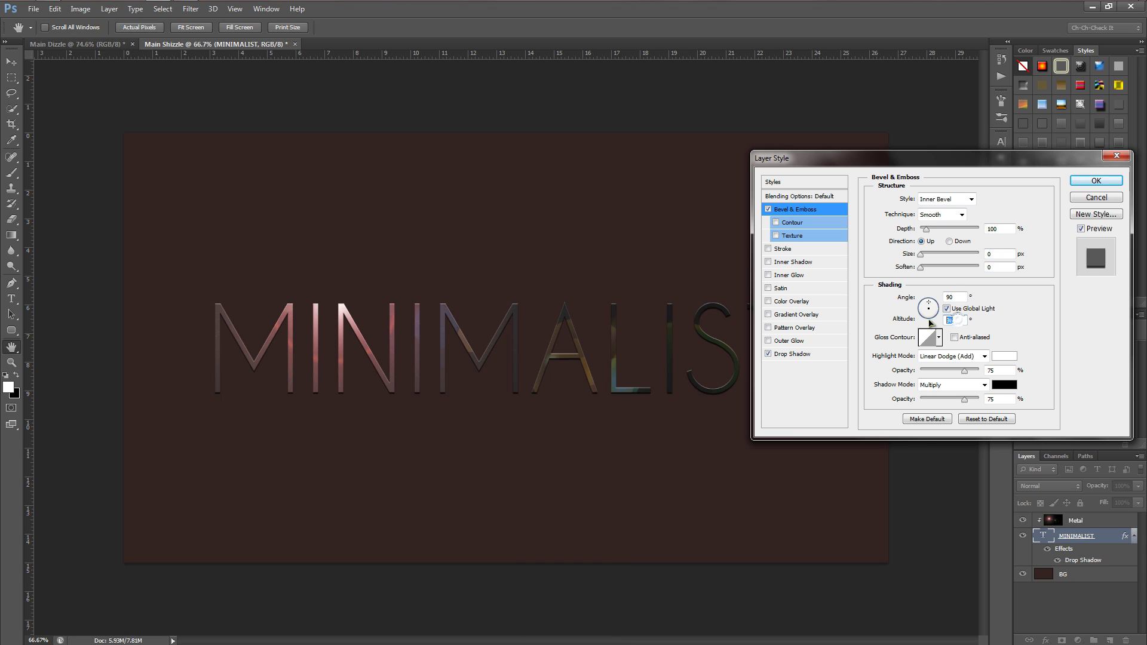
double_click(953, 320)
type("5")
key("Return")
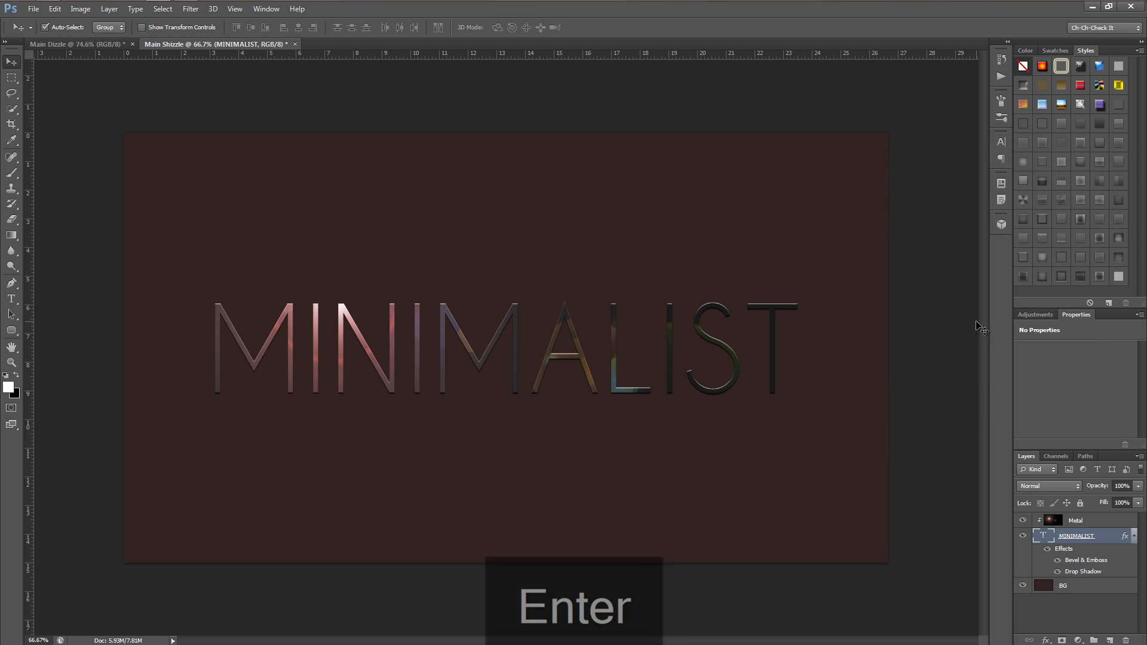
Render a 101% brightness lens flare on BG, centred above and left of the text
scroll(643, 452, "up", 1)
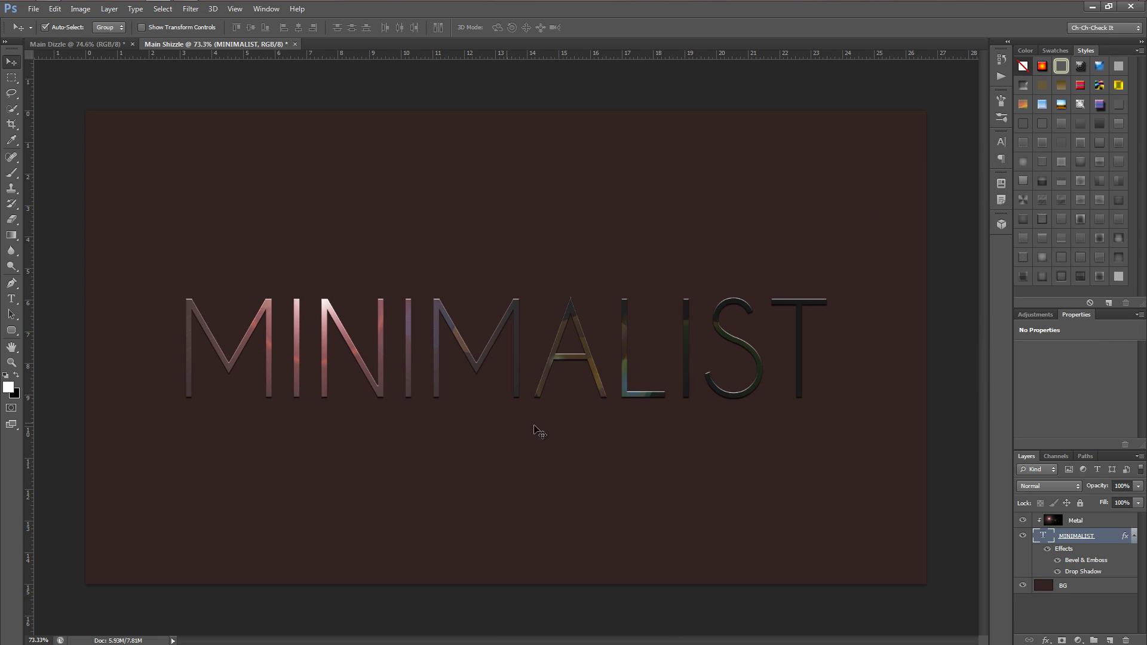
left_click(1073, 591)
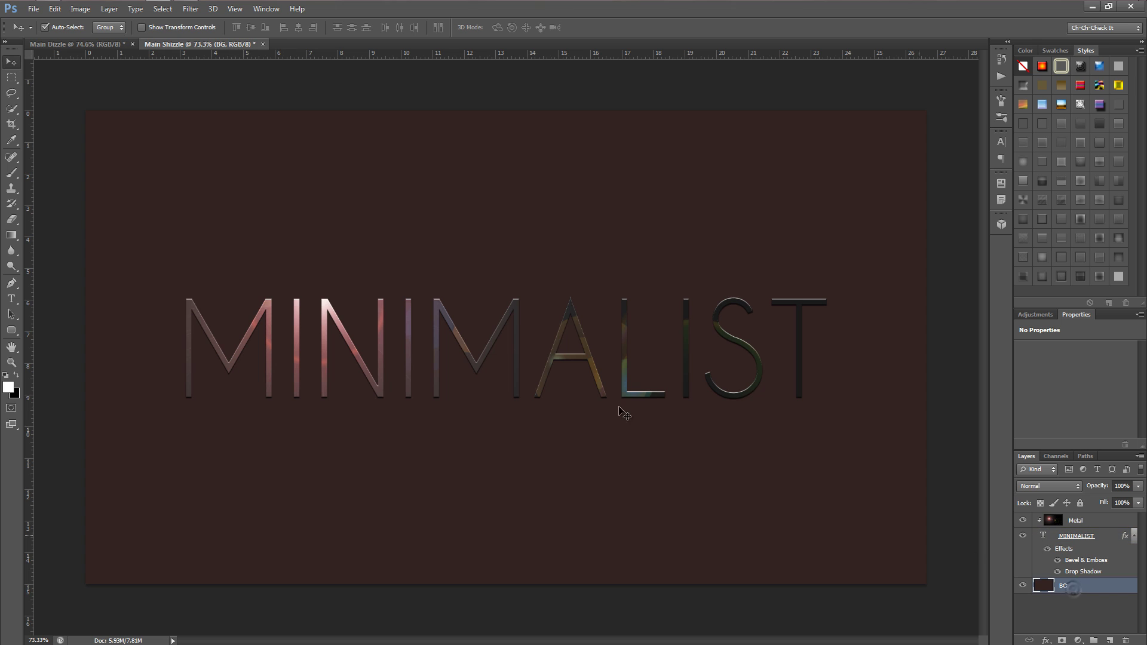
left_click(189, 10)
mouse_move(217, 174)
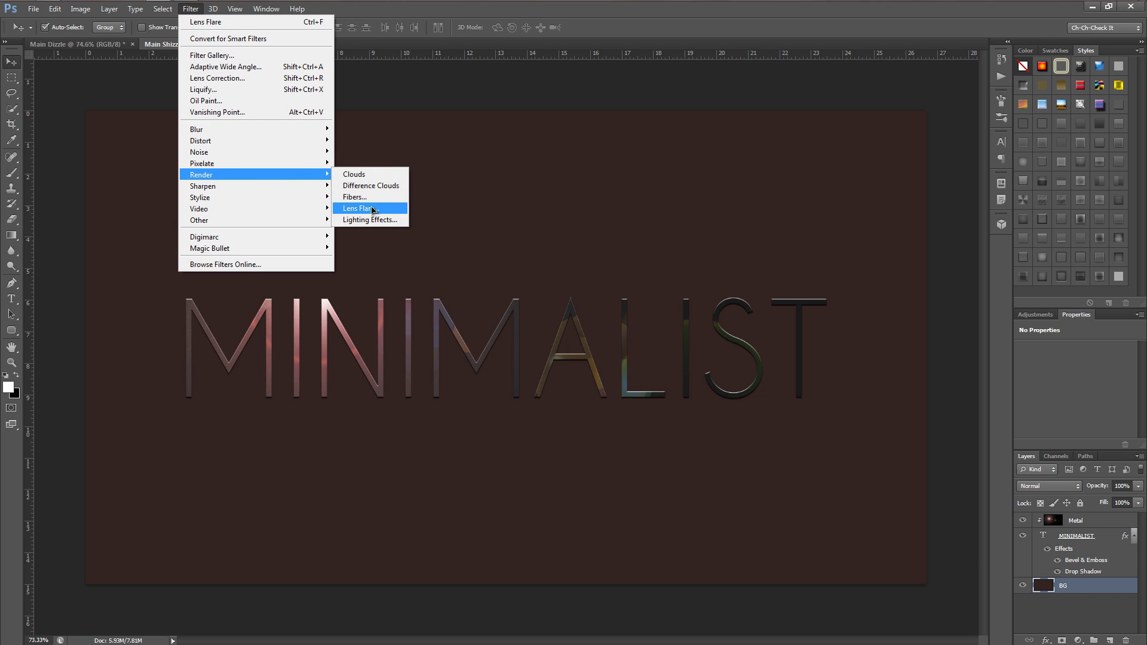
left_click(370, 207)
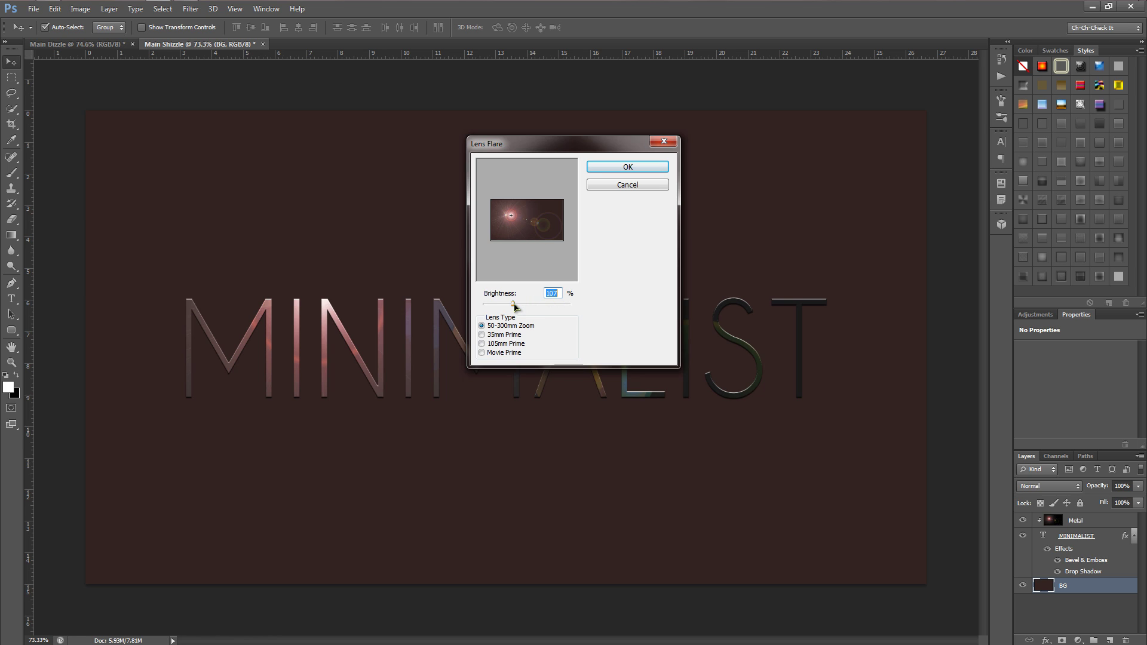
left_click_drag(512, 306, 511, 308)
left_click_drag(514, 222, 511, 216)
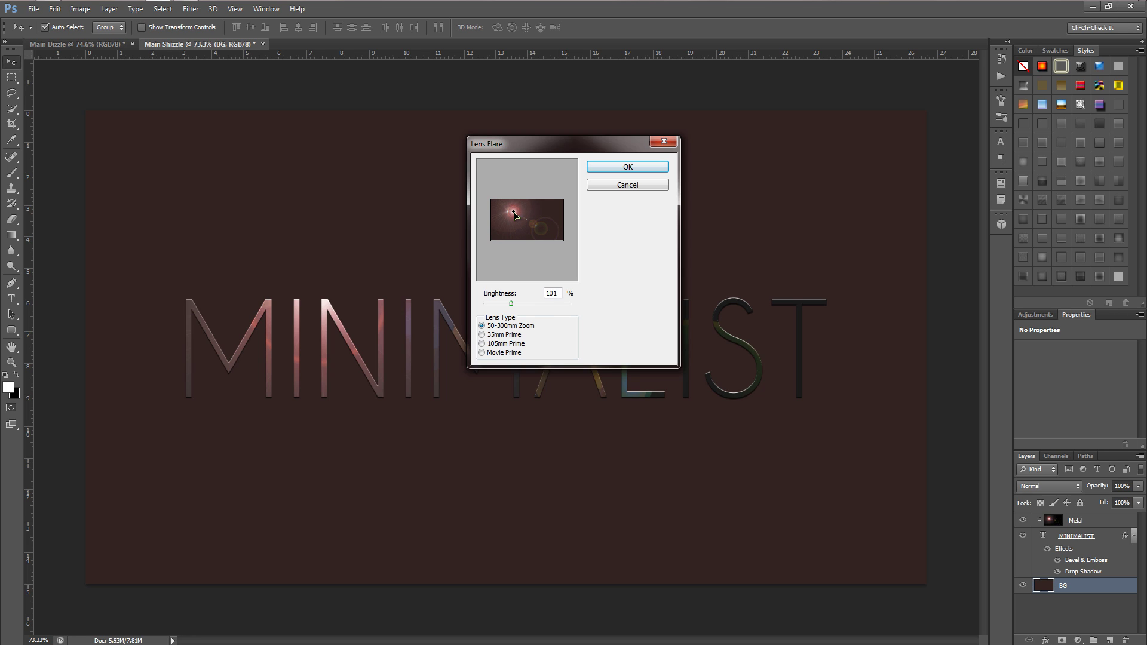
left_click_drag(515, 213, 518, 214)
left_click(630, 171)
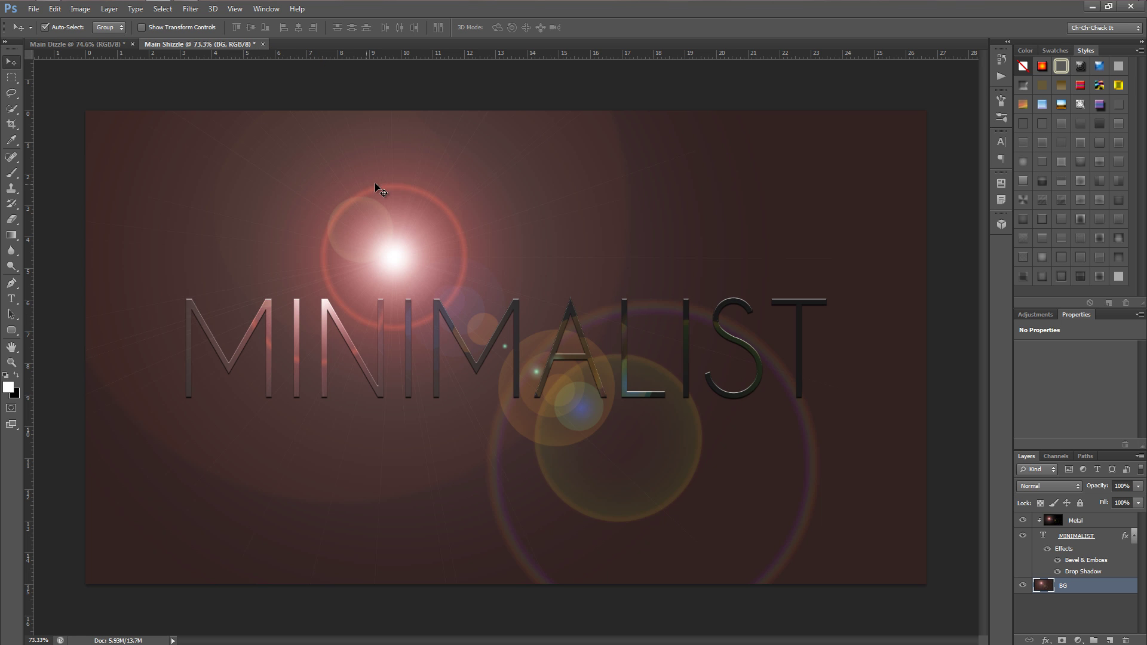
Apply a Gaussian Blur of about 59 px radius to the flared BG layer
left_click(191, 9)
mouse_move(230, 129)
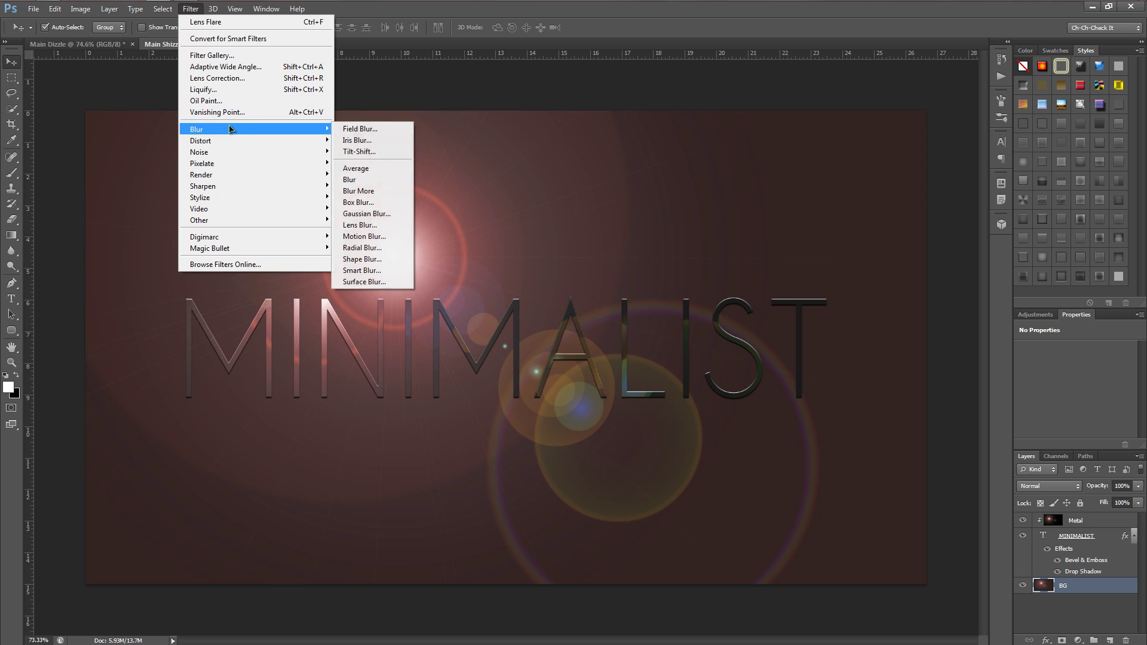
left_click(388, 214)
left_click_drag(830, 332, 879, 336)
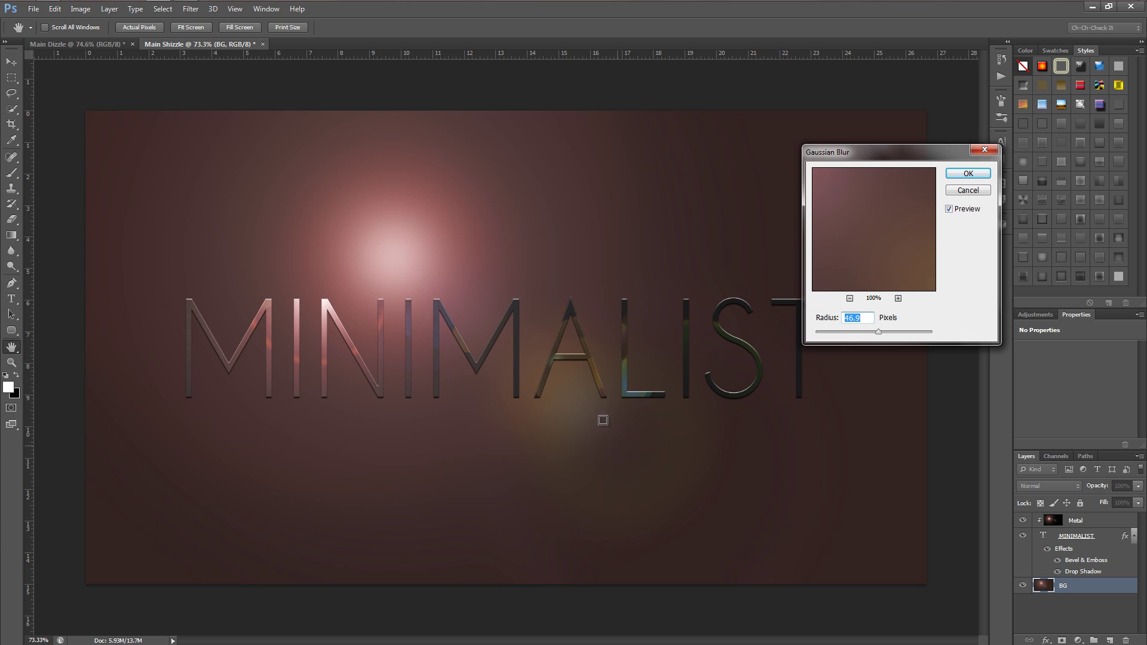
mouse_move(872, 335)
left_mouse_down()
mouse_move(906, 335)
mouse_move(885, 333)
left_mouse_up()
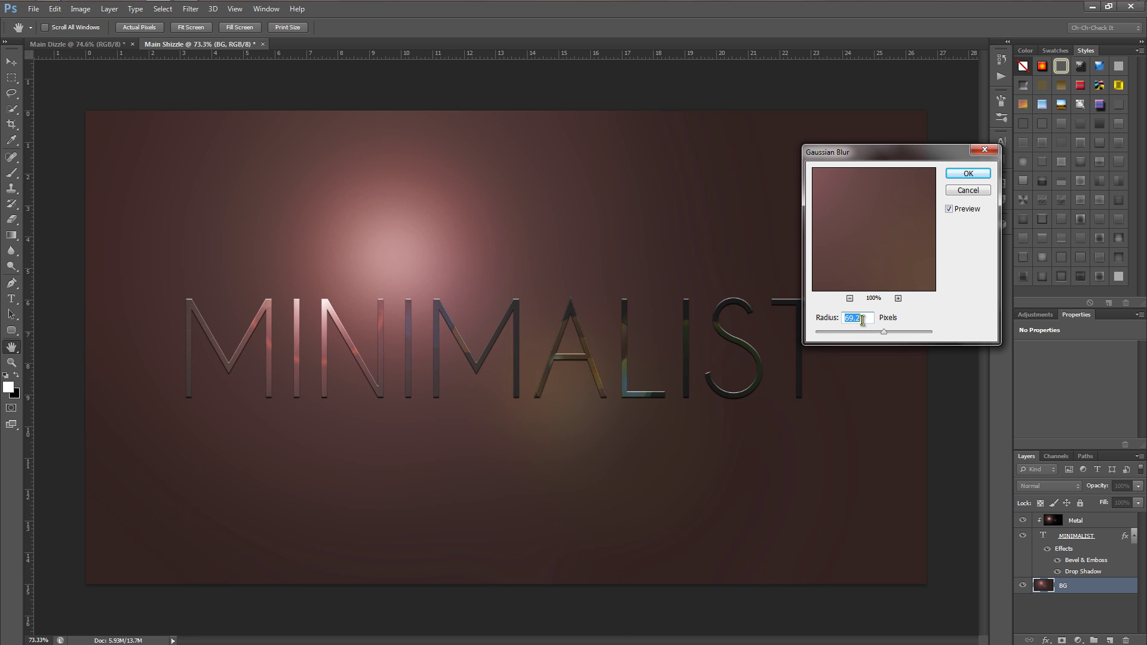
left_click(968, 173)
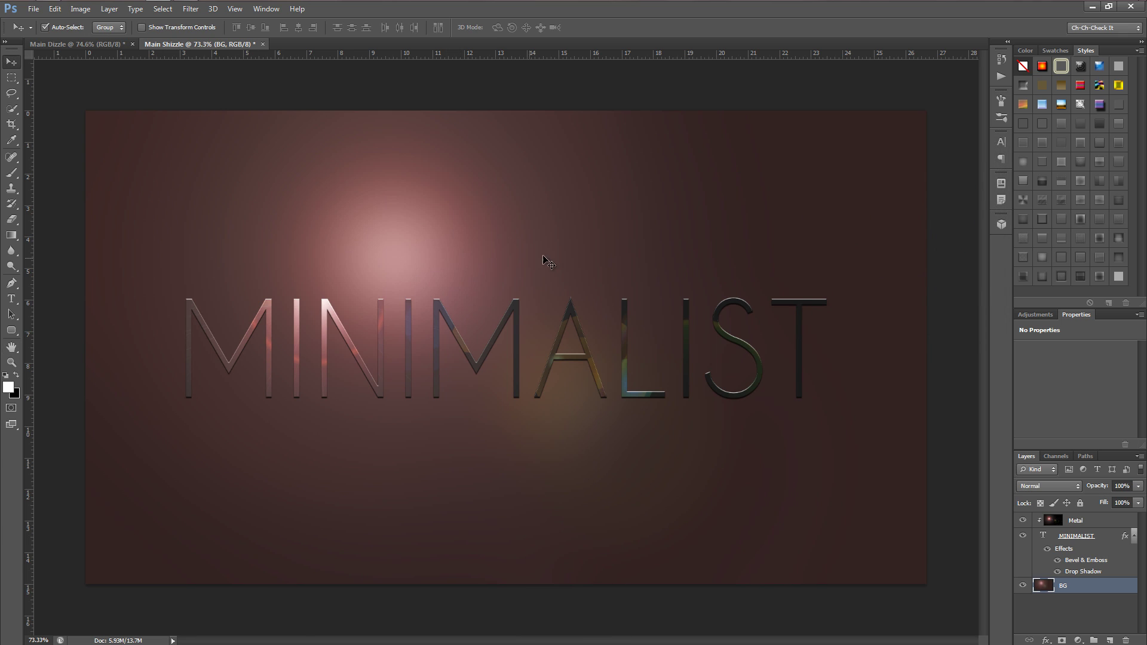
Reduce the BG layer's Hue/Saturation Lightness to -13
left_click(81, 9)
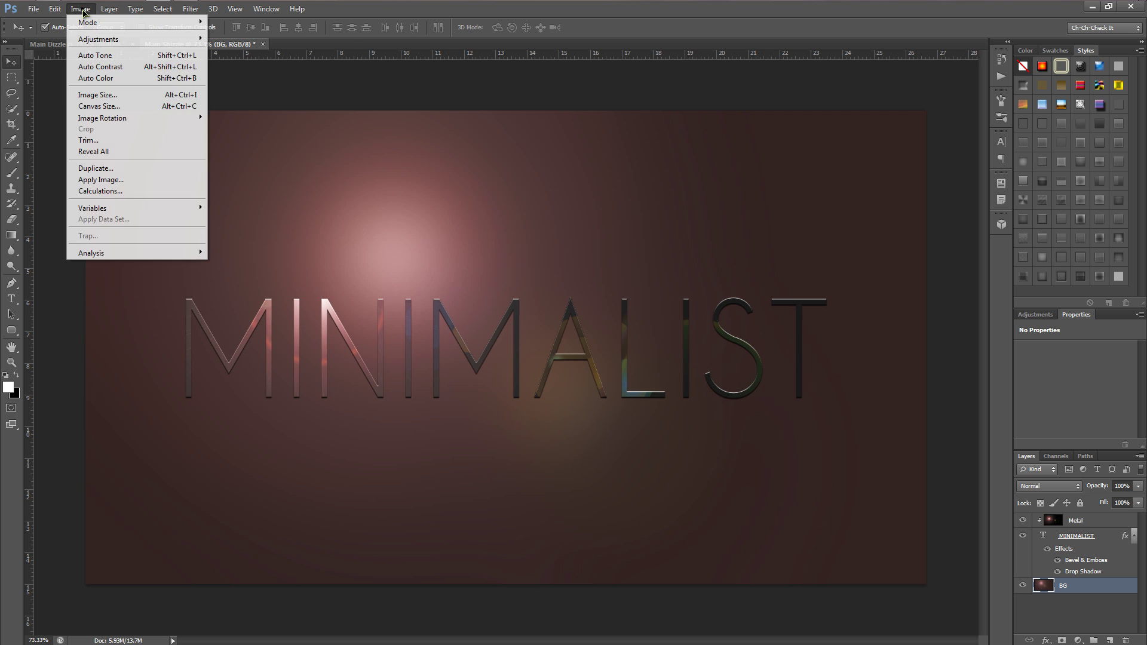
mouse_move(123, 40)
left_click(251, 102)
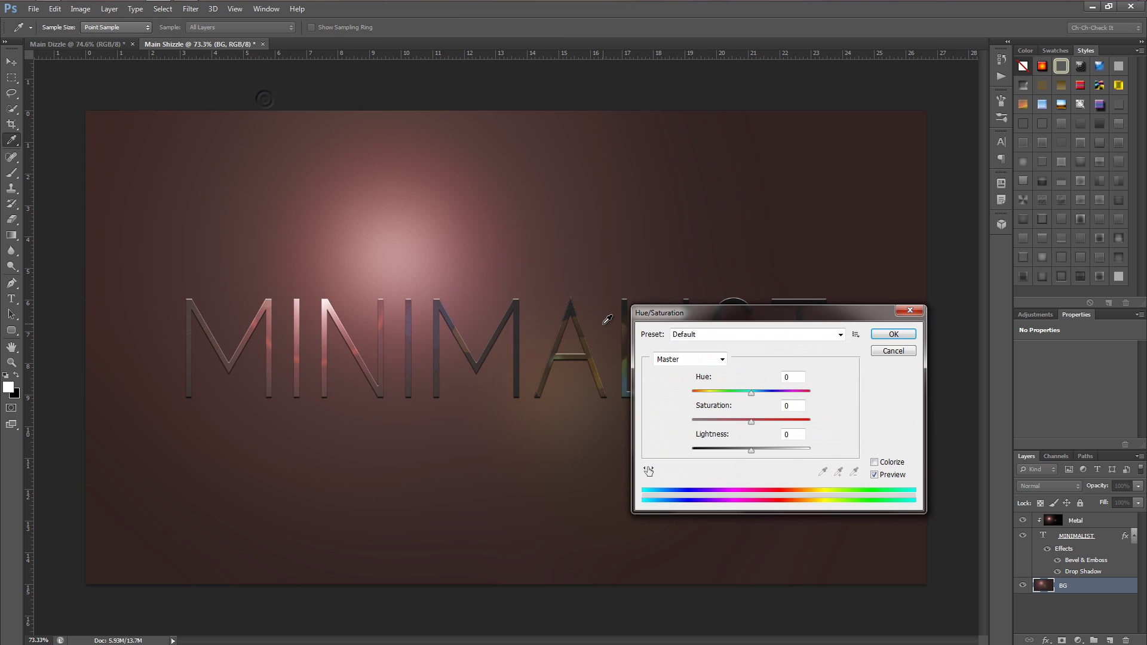
left_click_drag(754, 452, 740, 452)
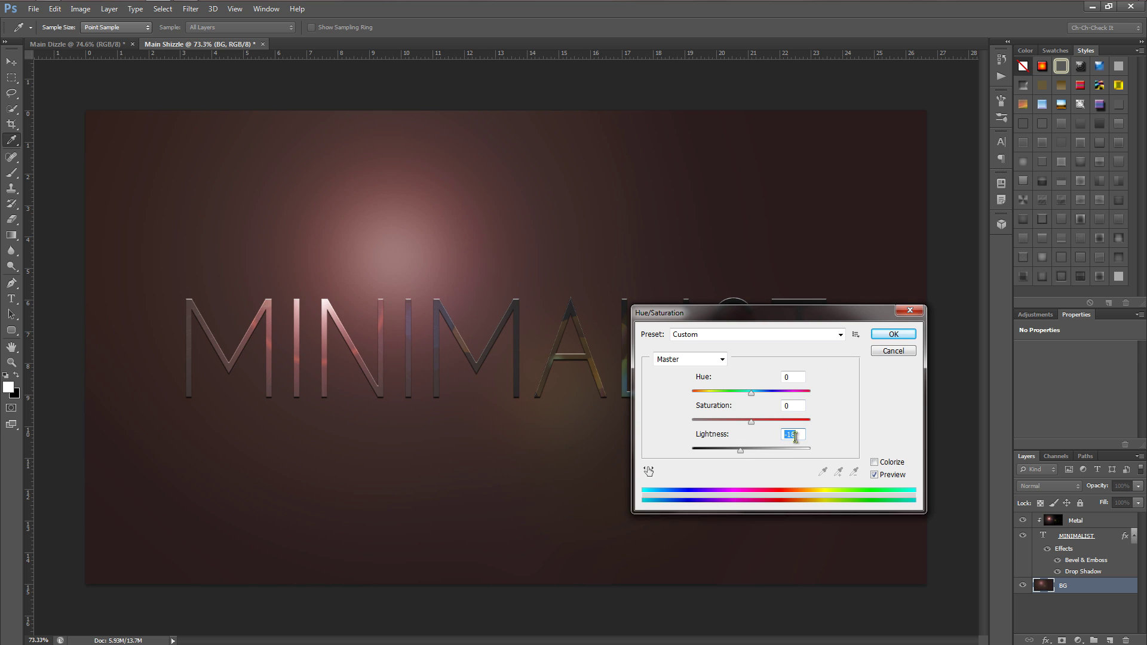
left_click(889, 335)
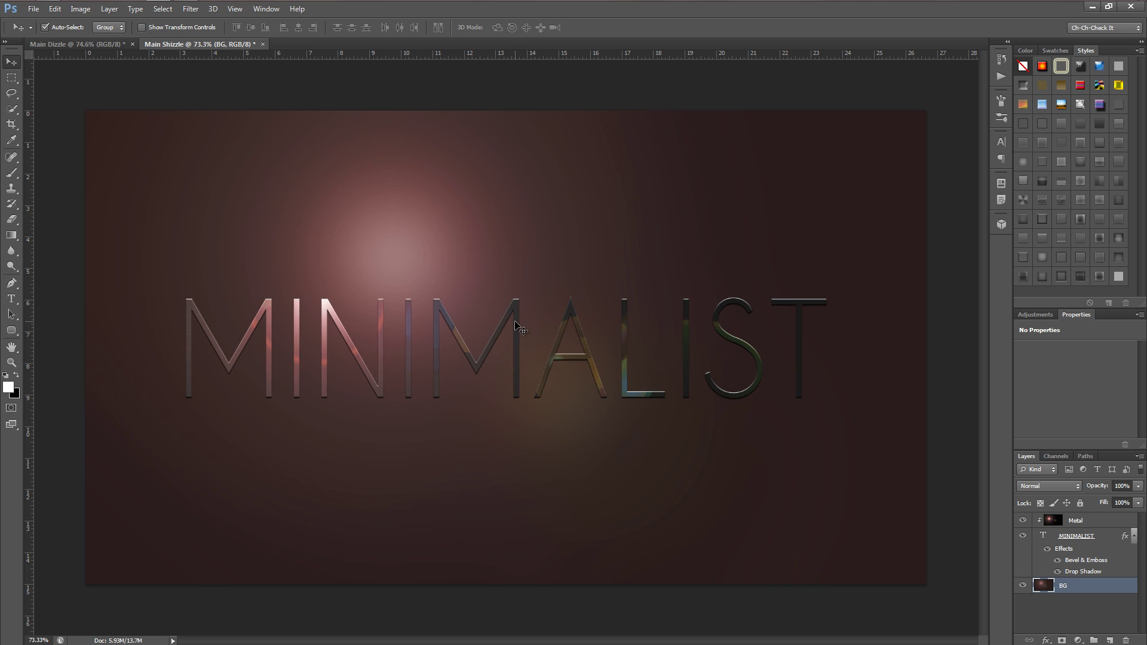
Resize the canvas to 2160 pixels tall, anchored bottom-centre, so space is added above
left_click(82, 9)
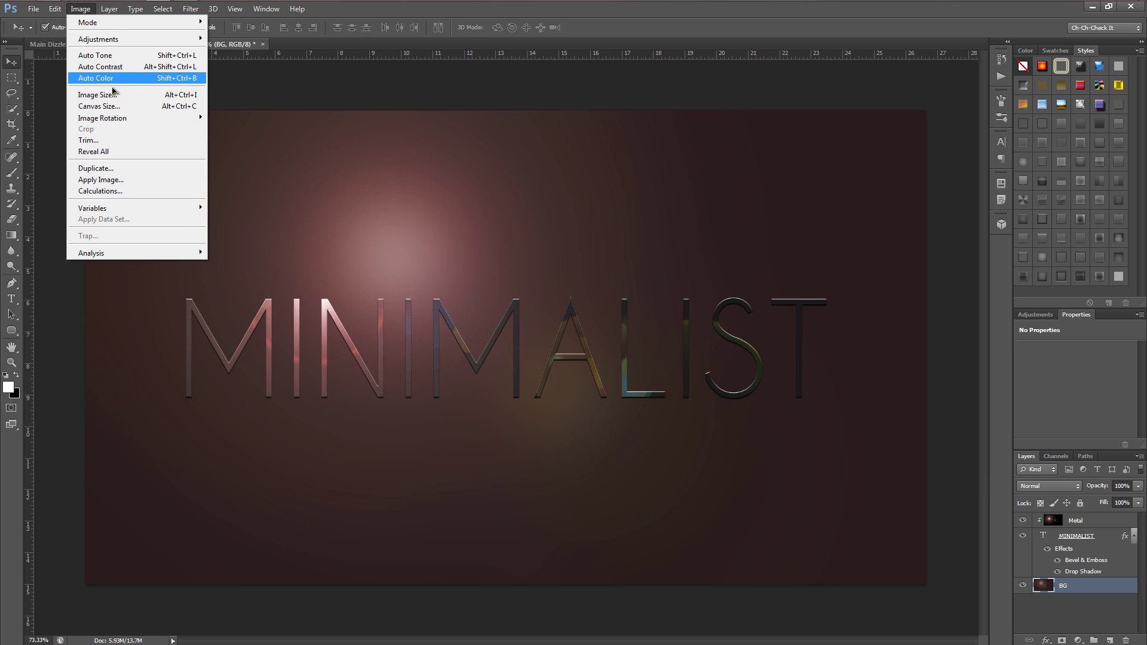
left_click(115, 107)
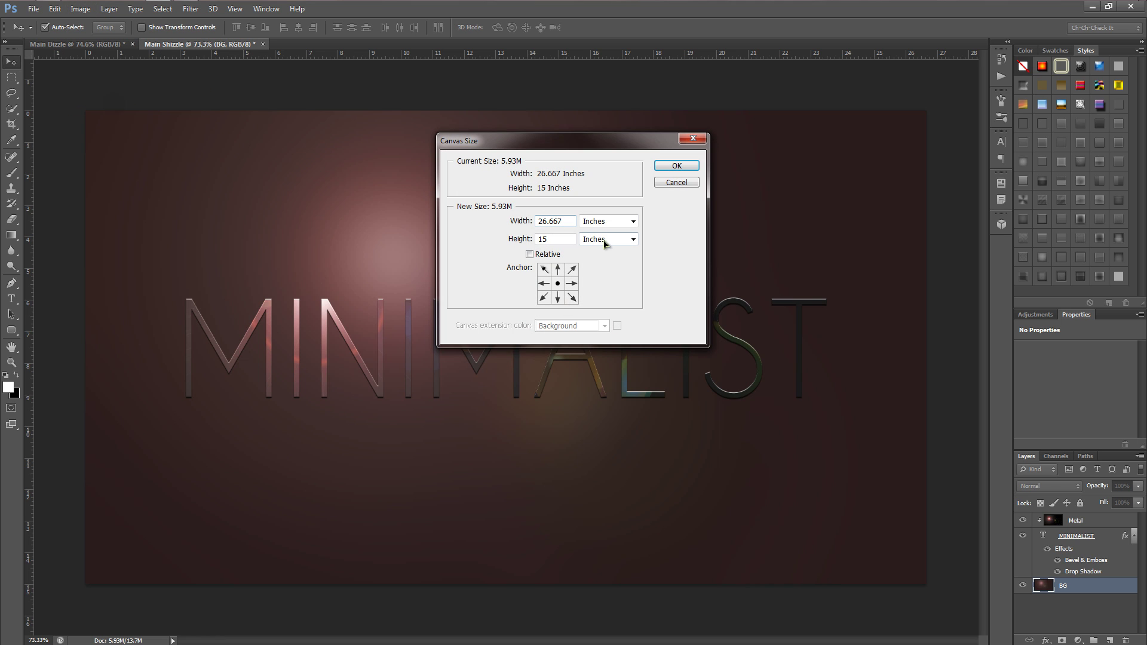
left_click(558, 298)
left_click(595, 228)
left_click(598, 241)
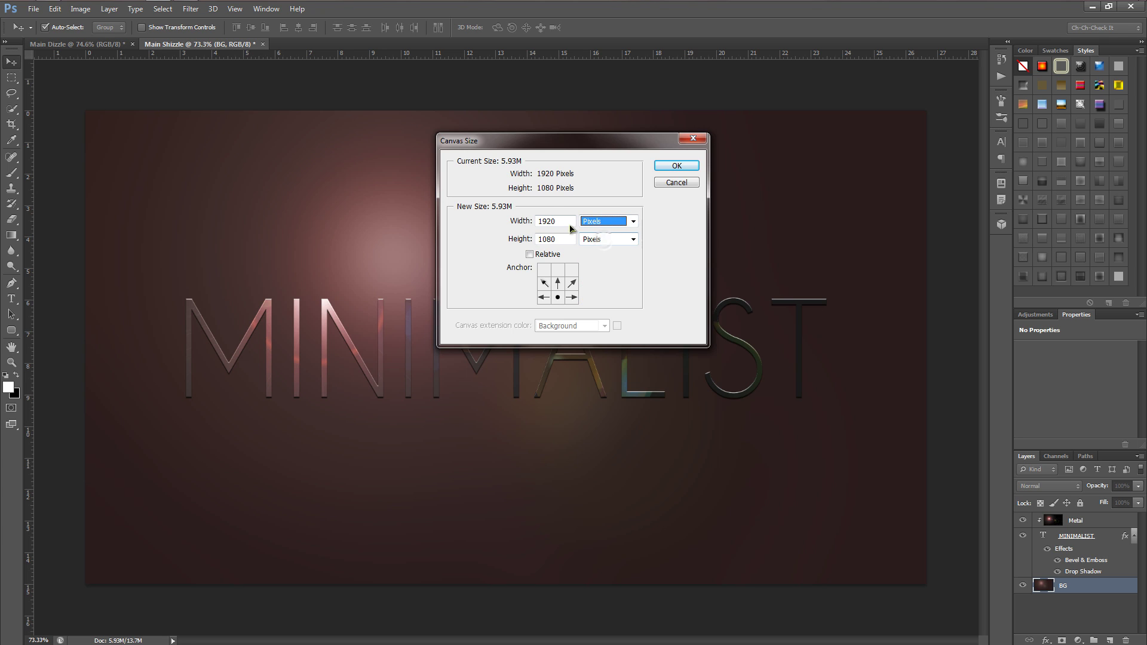
key("Tab")
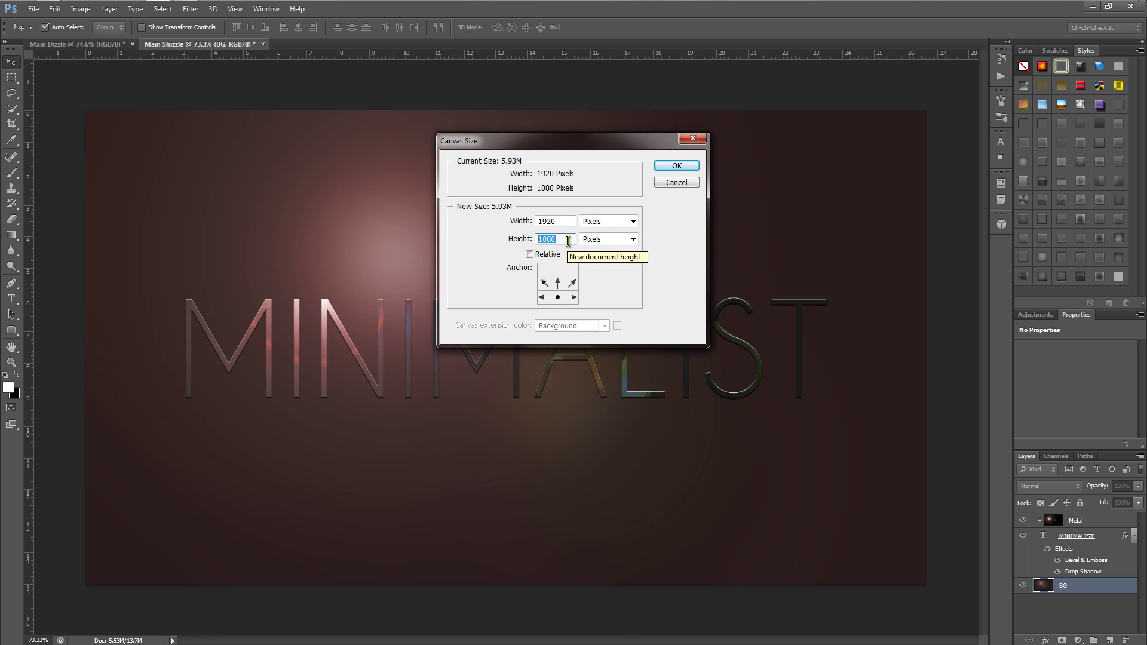
type("2160")
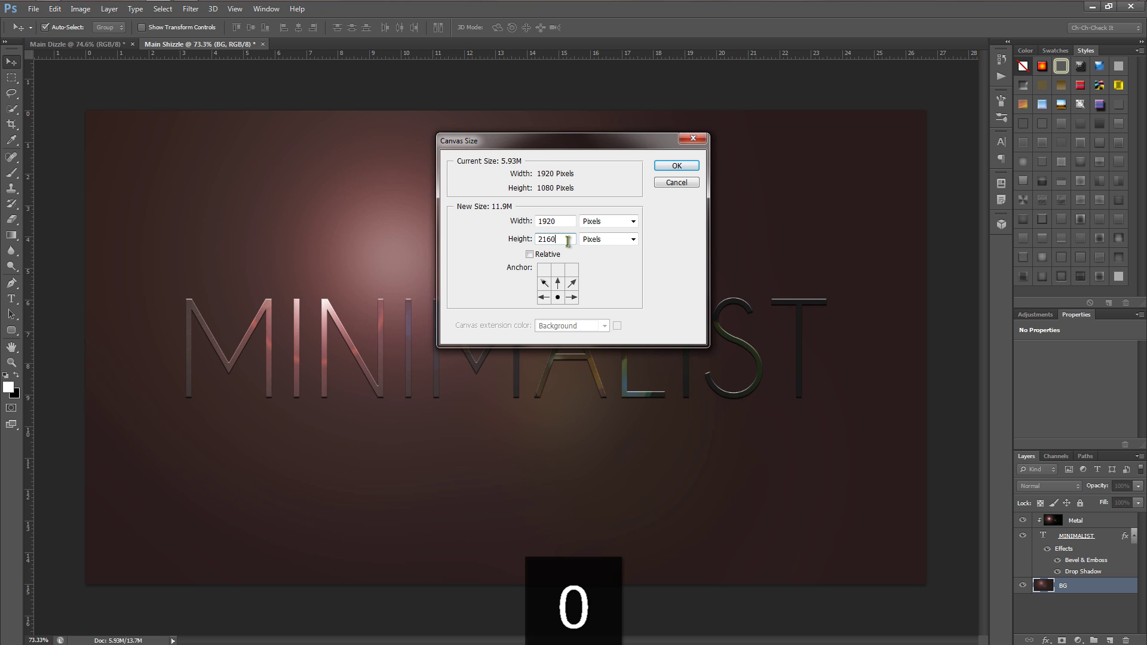
key("Return")
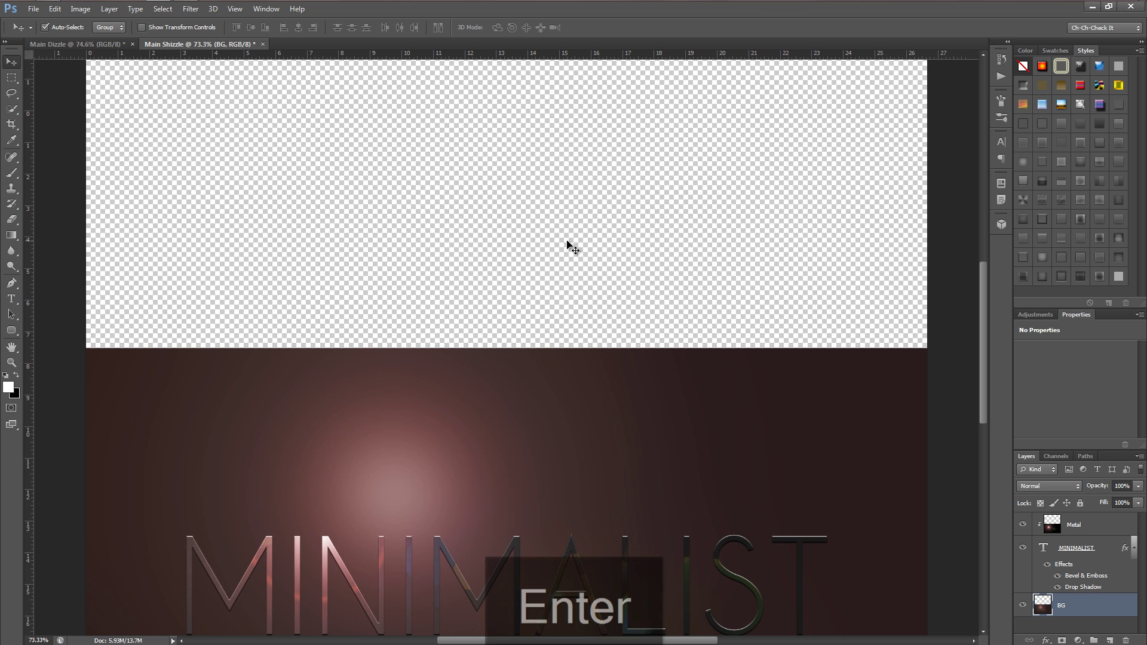
scroll(558, 268, "down", 3)
scroll(560, 271, "down", 1)
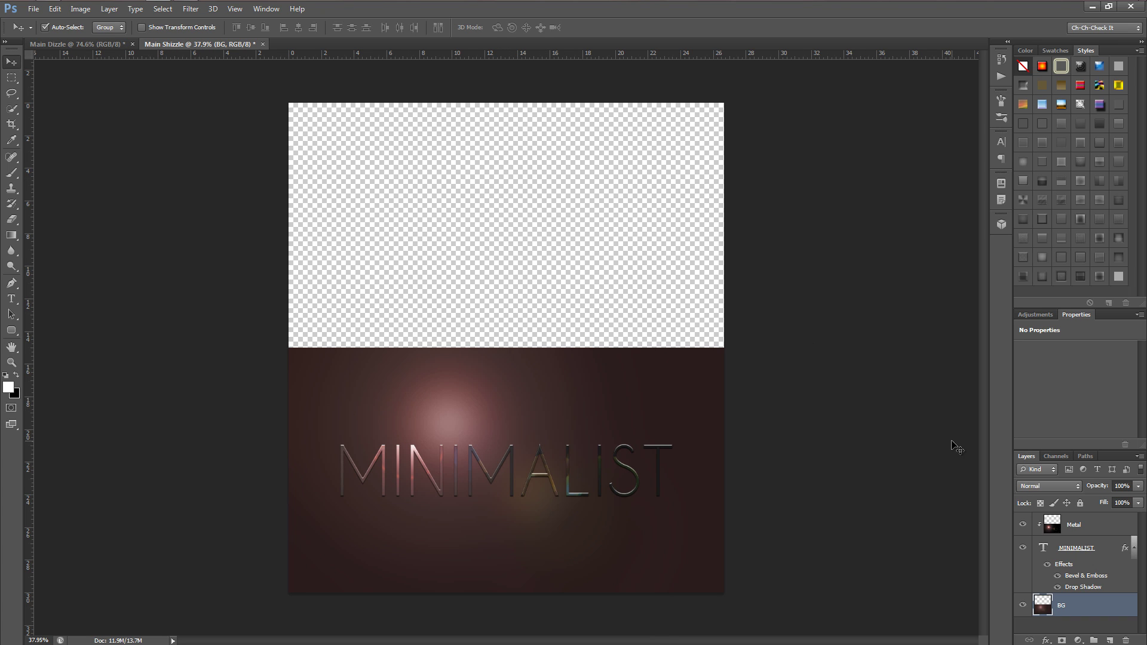
Create a new layer named Shadow and move it below the MINIMALIST text layer
left_click(1074, 549)
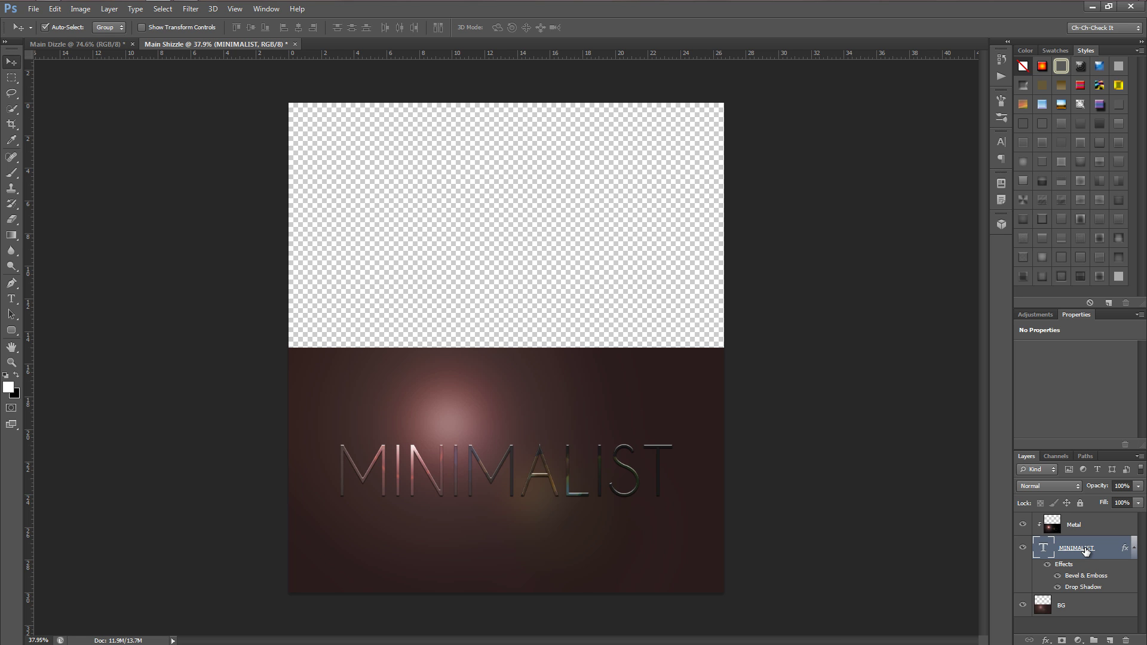
key("ctrl+shift+n")
type("S")
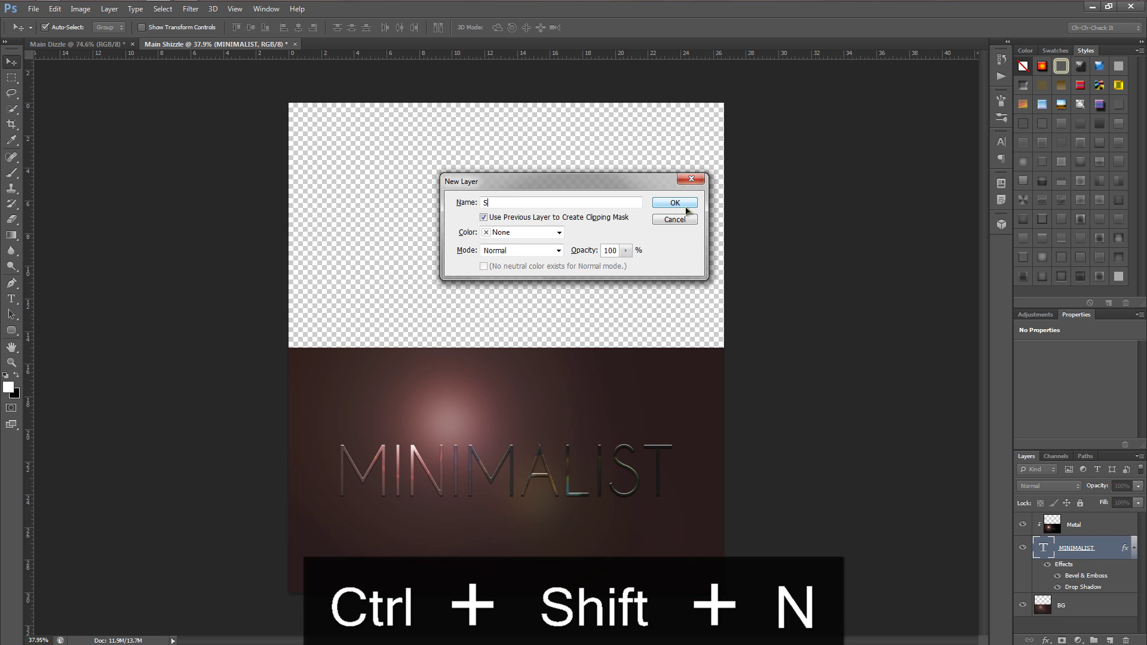
type("hadow")
key("Return")
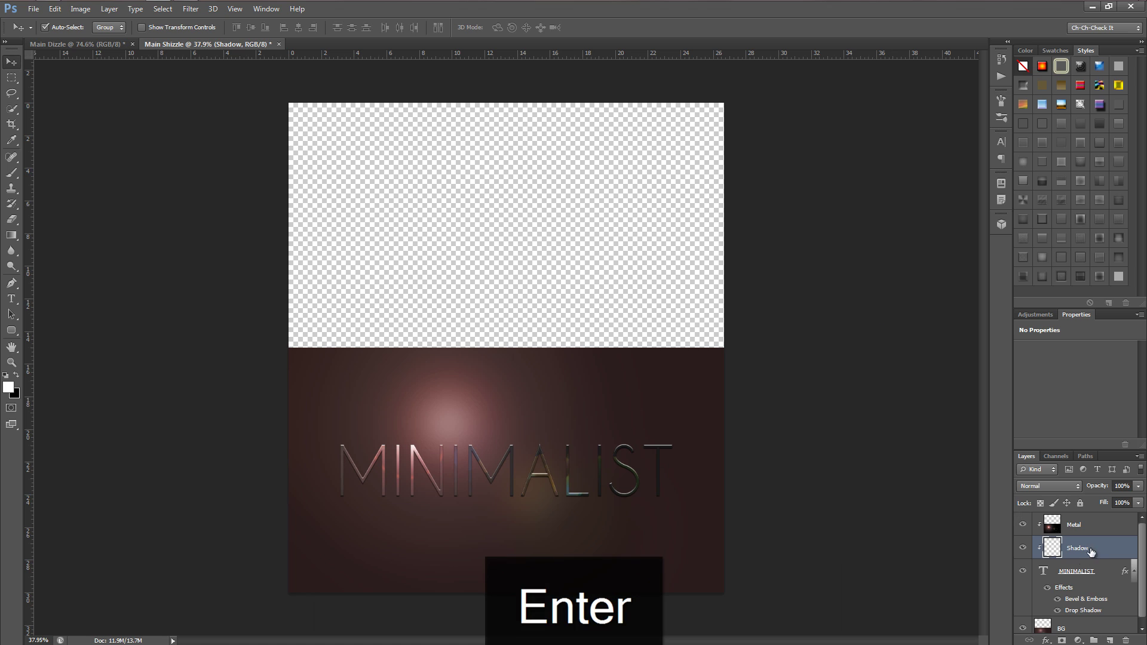
left_click_drag(1088, 551, 1093, 605)
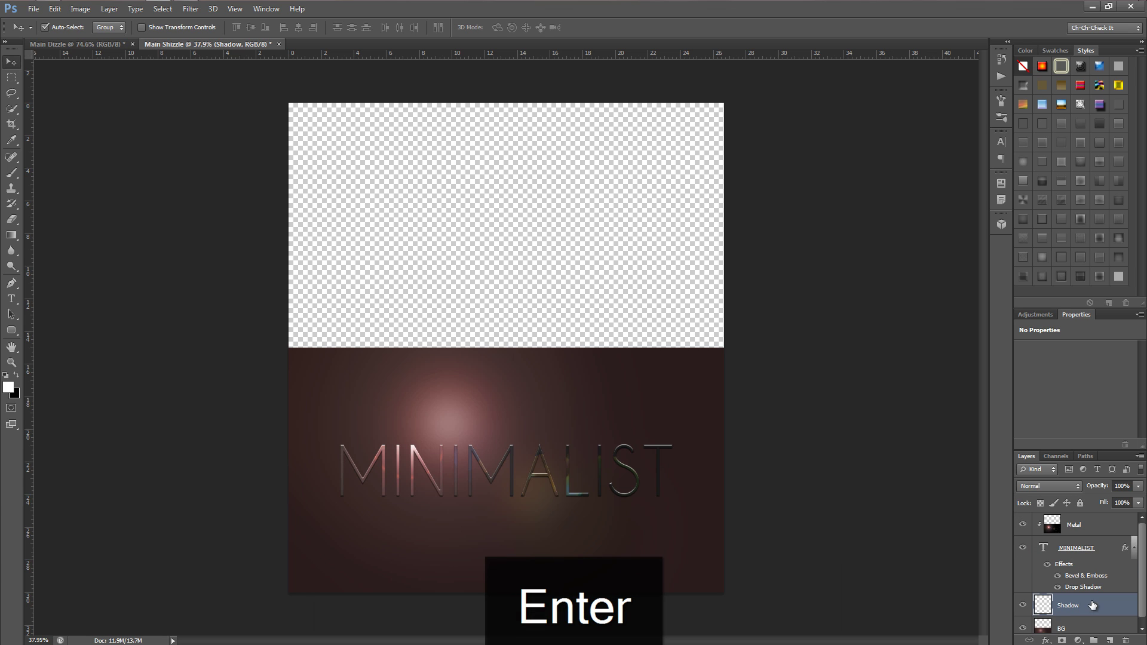
Load the MINIMALIST letter outlines as a selection from the text layer thumbnail
left_click(1053, 550)
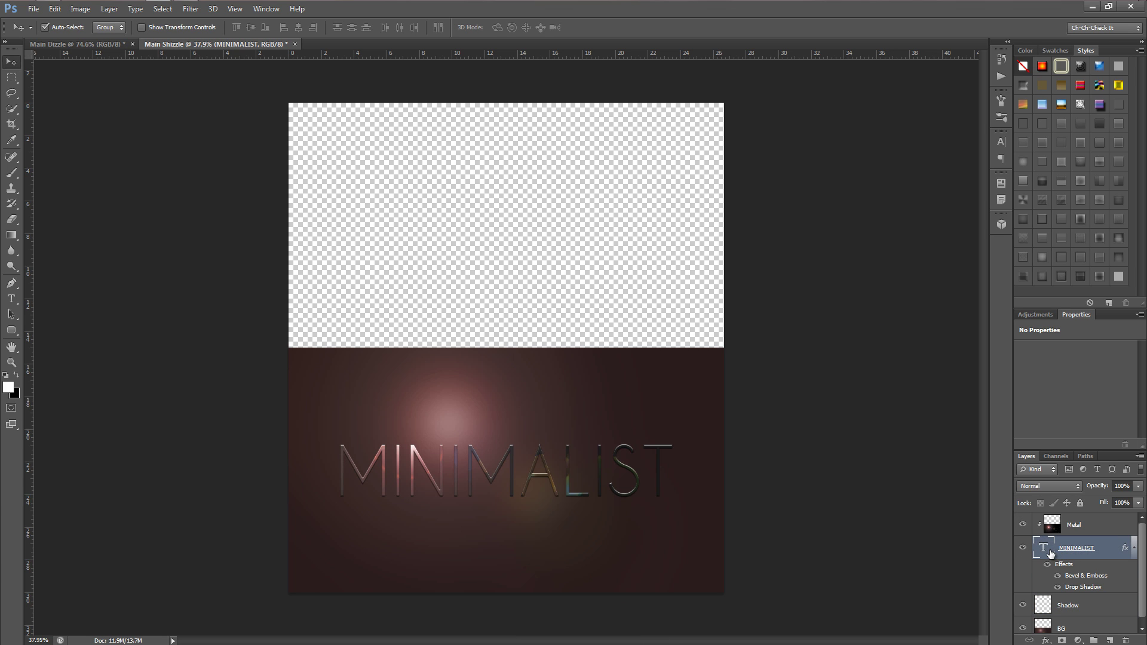
left_click(1043, 549, "ctrl")
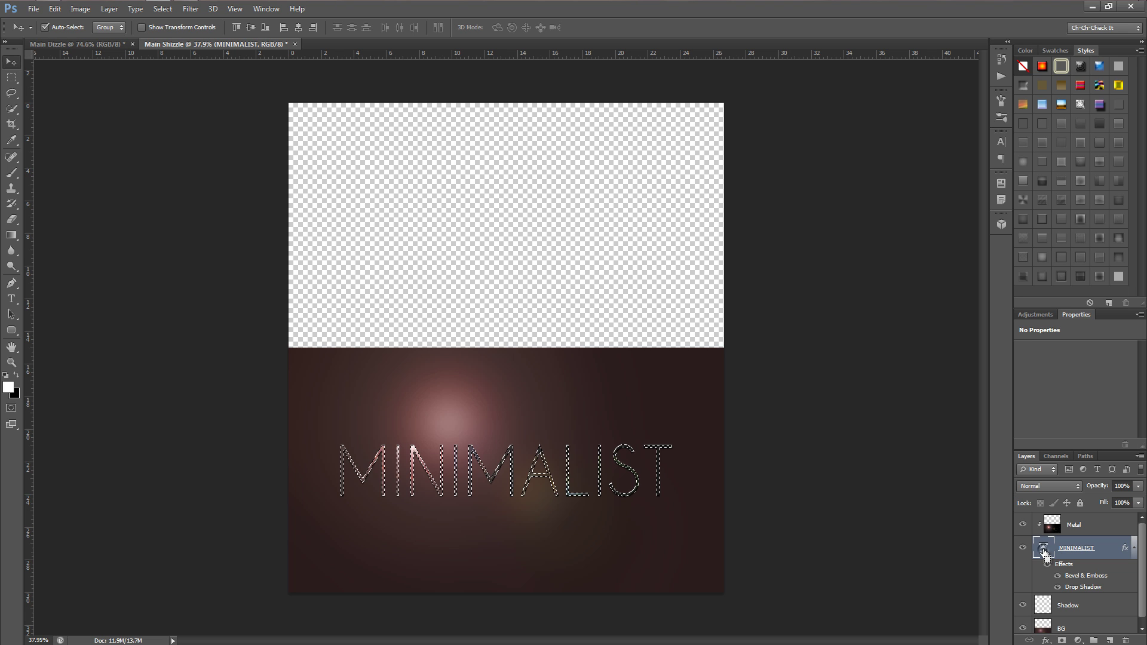
scroll(511, 484, "up", 2)
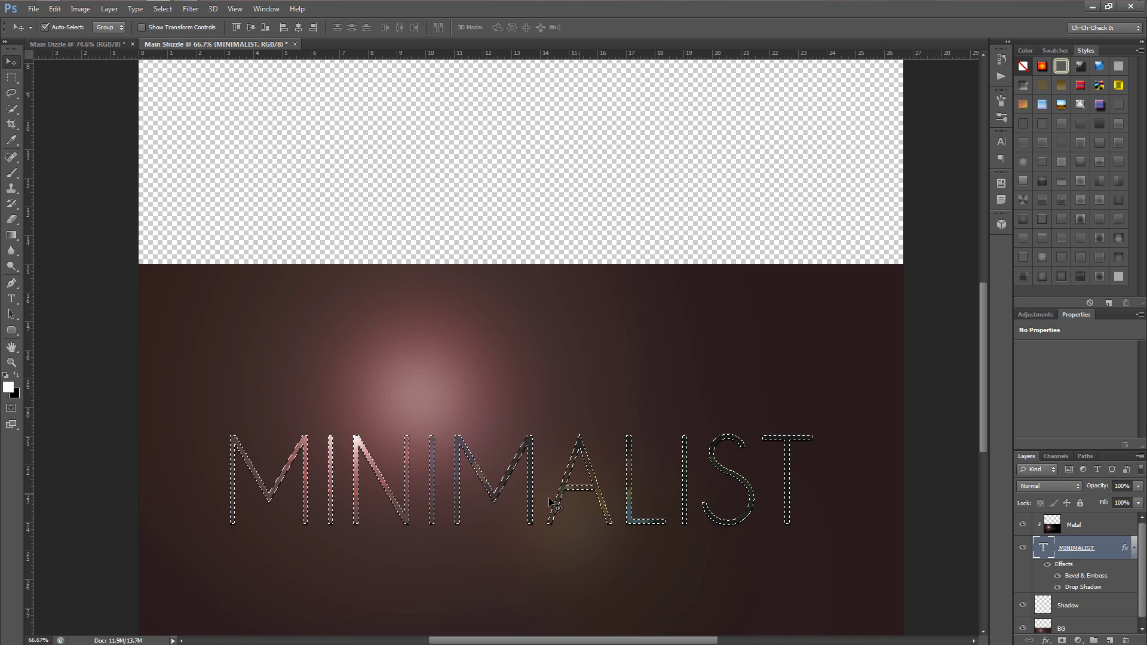
Fill the letter selection on Shadow with the black background colour, unhide MINIMALIST, and deselect
left_click(1075, 607)
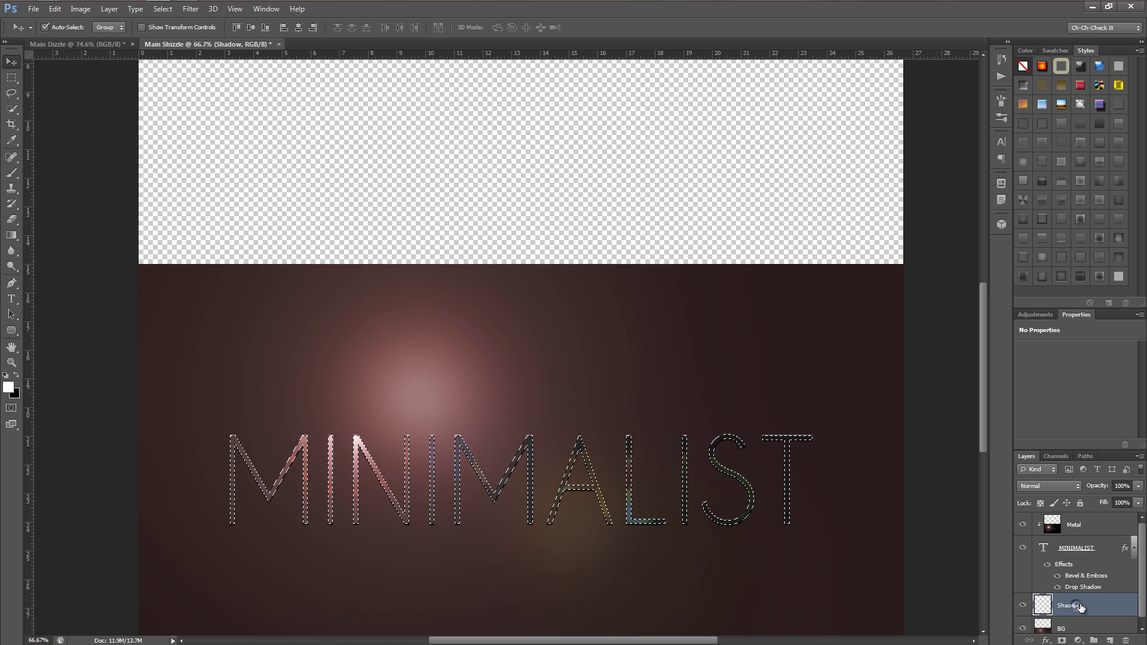
left_click(18, 396)
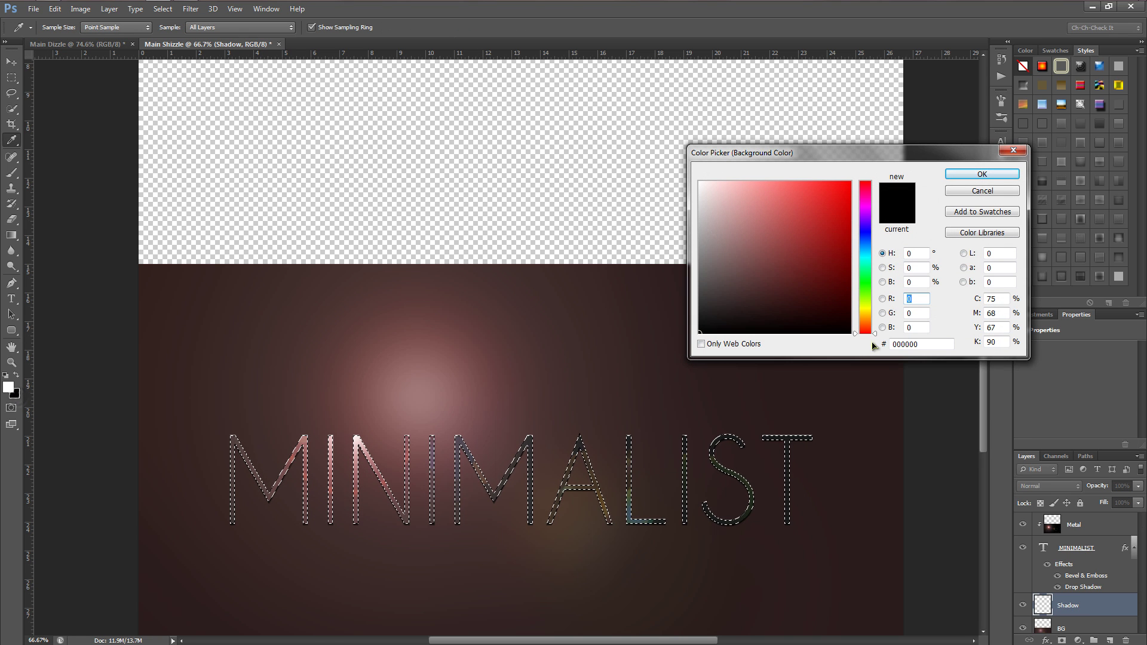
left_click(977, 174)
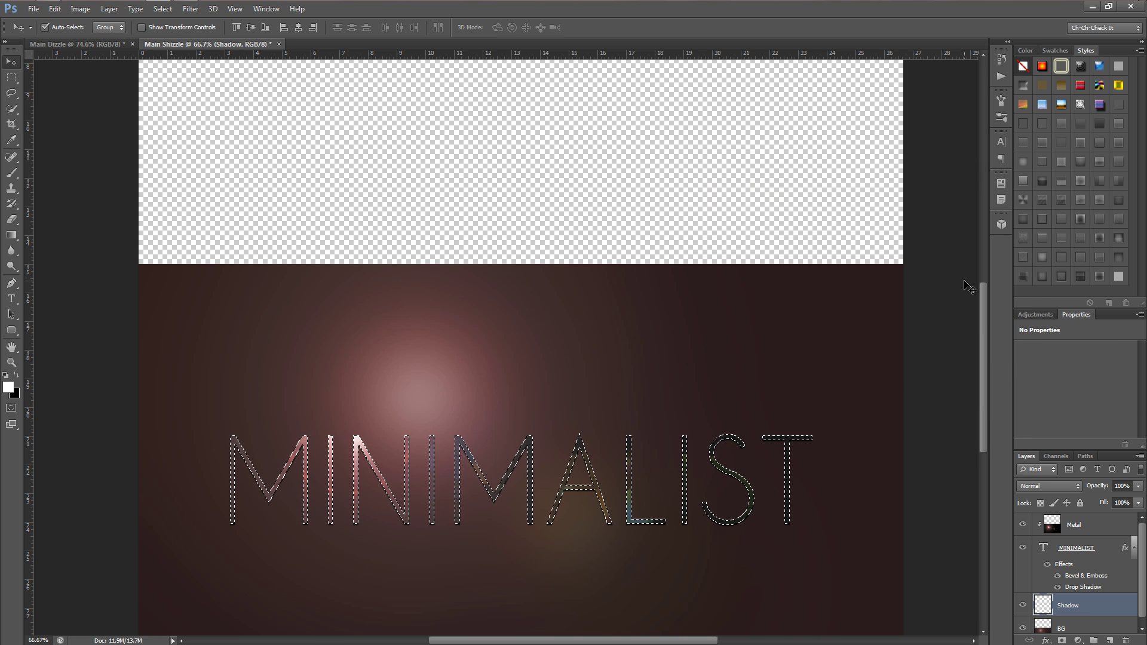
key("ctrl+BackSpace")
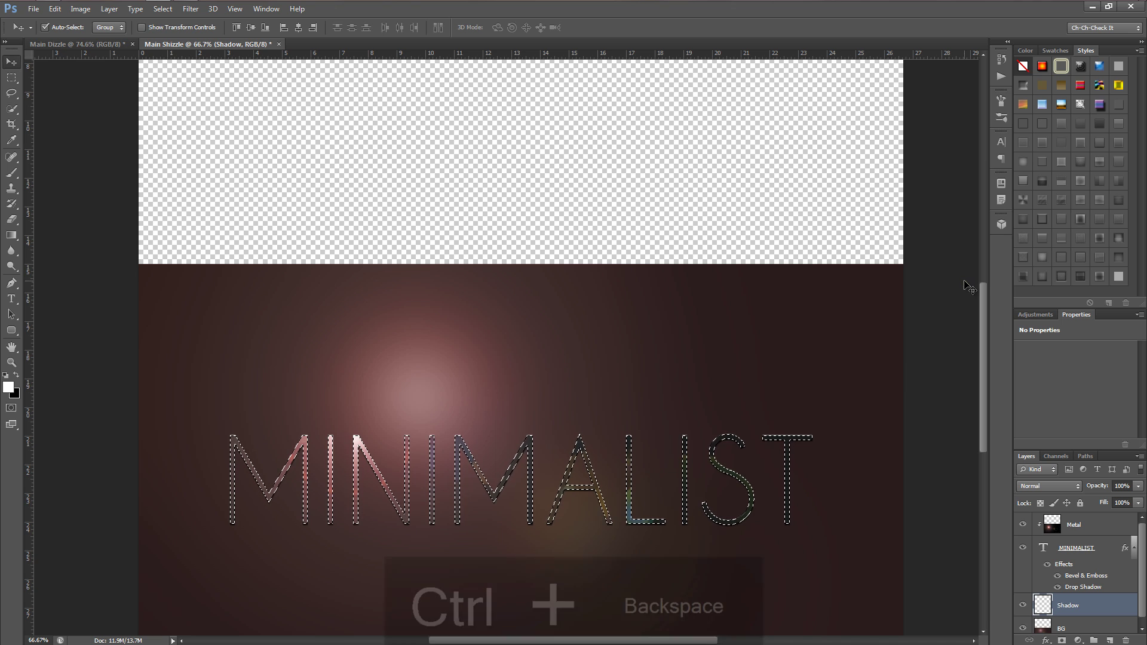
left_click(1023, 549)
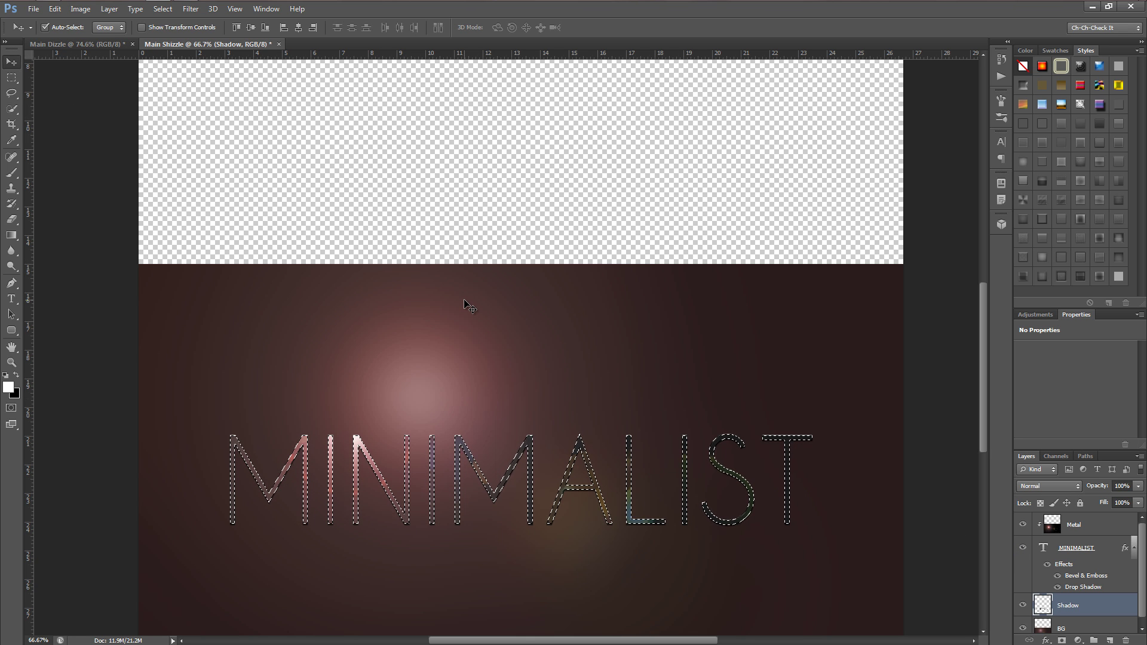
key("ctrl+d")
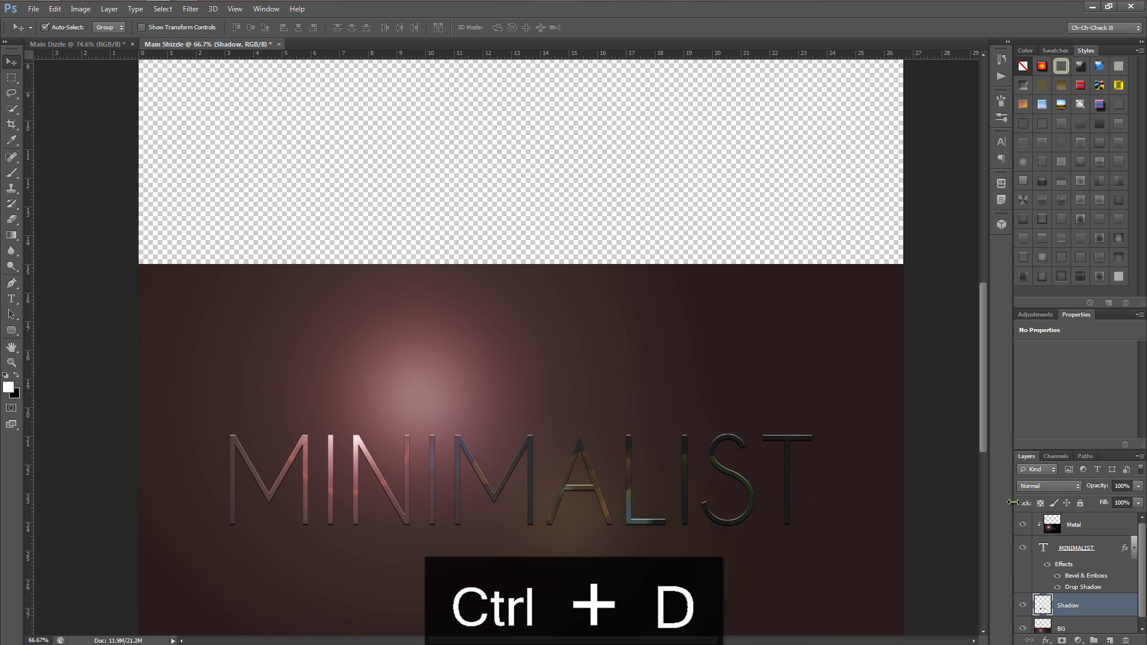
scroll(776, 445, "down", 3)
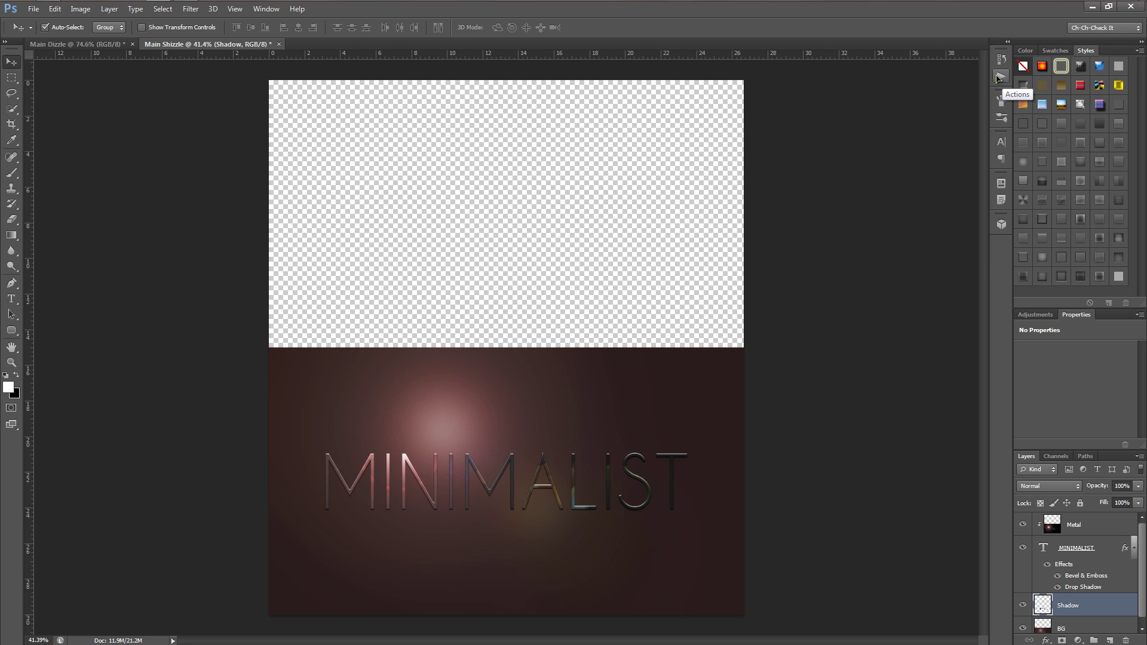
In the Actions panel, add a new action called Shadow Yo and begin recording
left_click(999, 75)
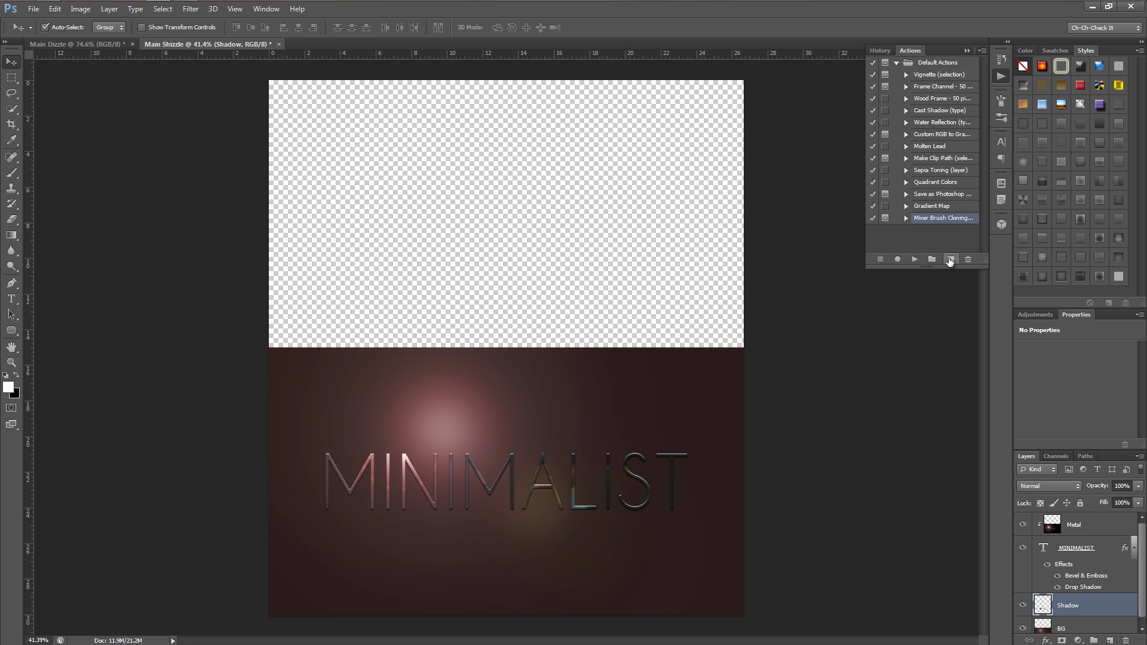
left_click(950, 259)
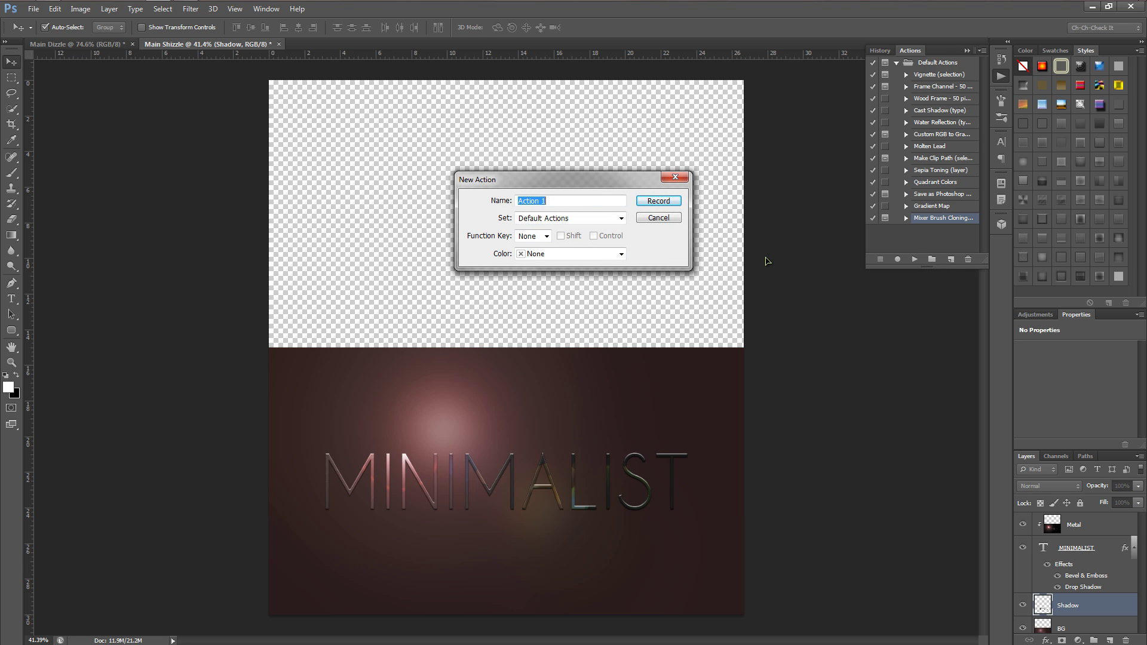
type("Shadow Yo")
key("Return")
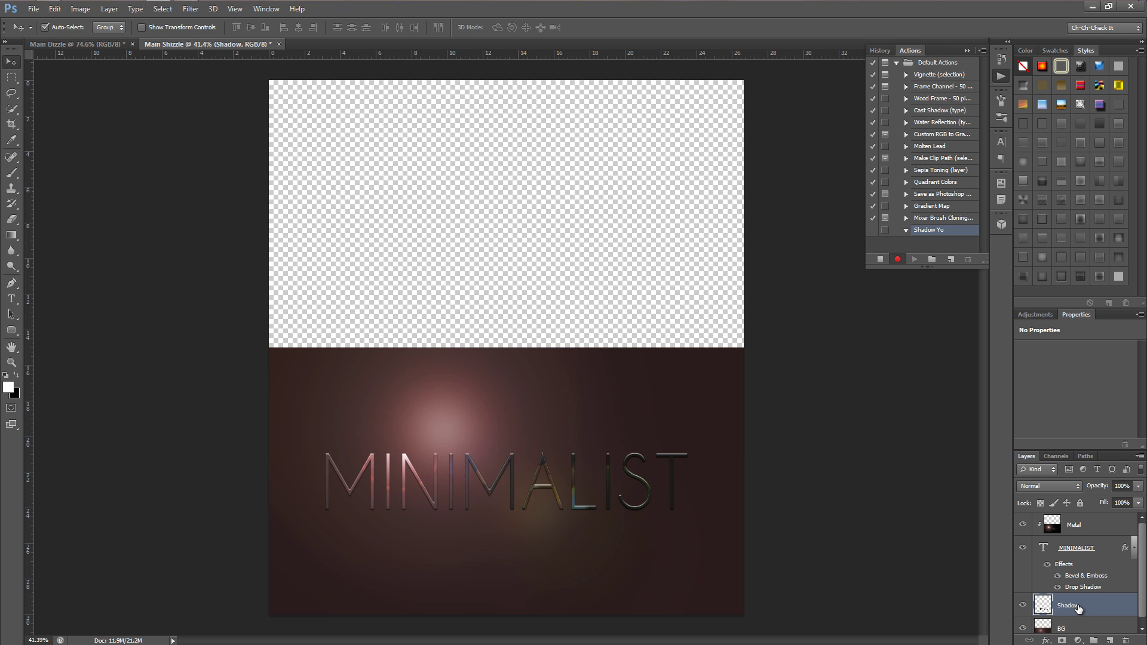
Record duplicating Shadow and scaling the copy to 100.2% from its top, then stop recording
key("ctrl+j")
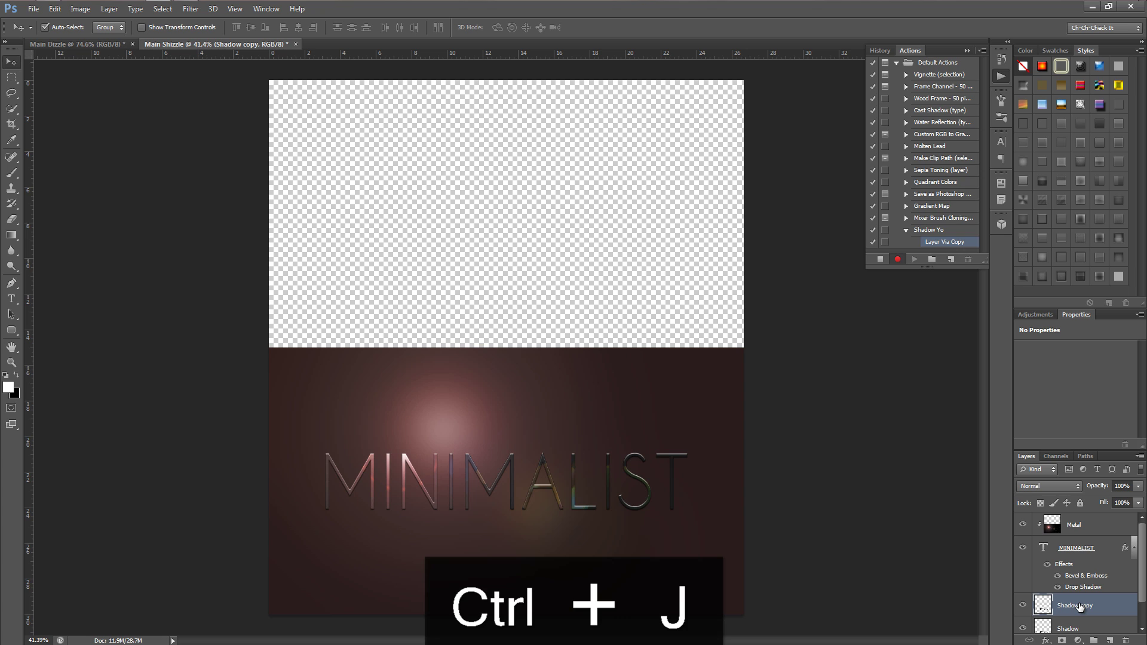
key("ctrl+t")
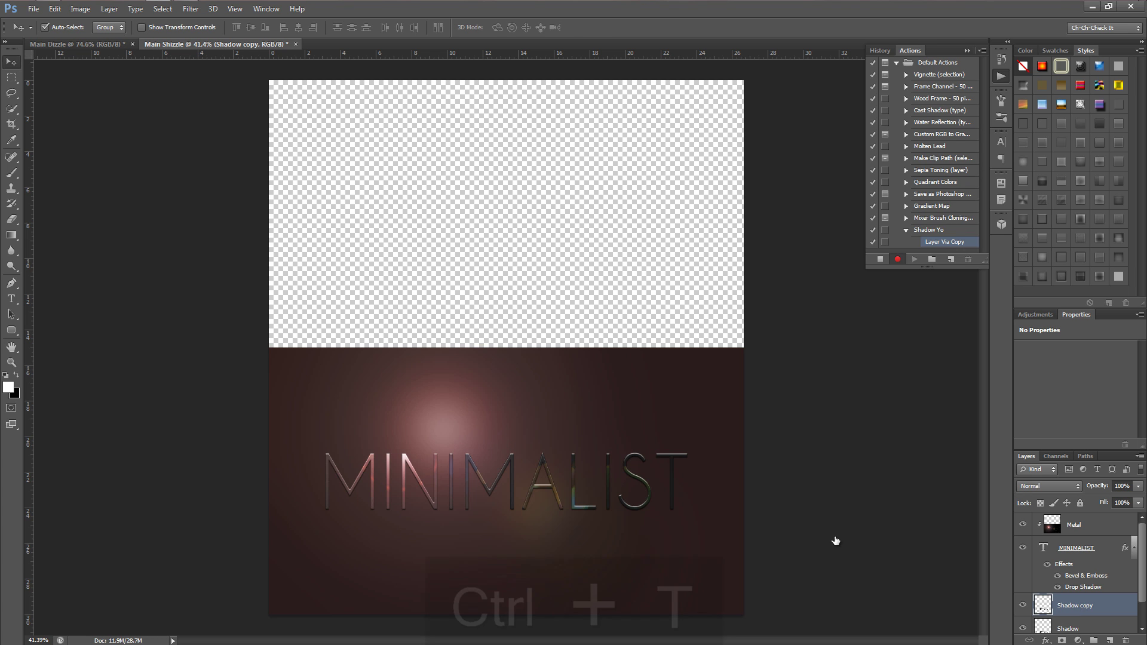
left_click_drag(507, 485, 507, 81)
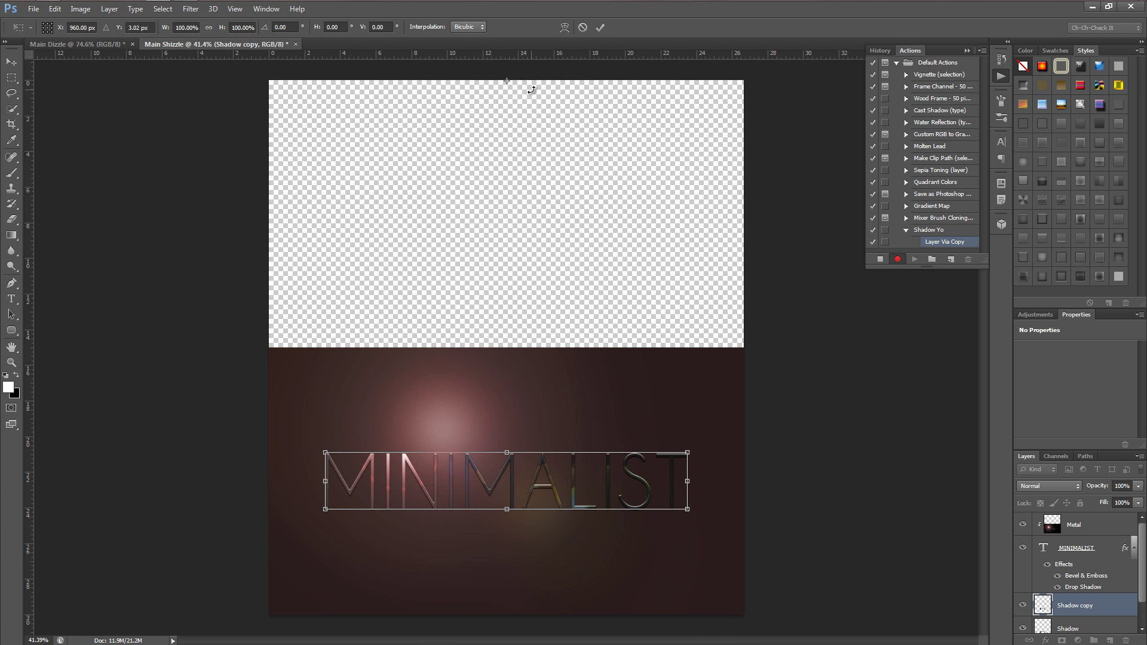
left_click(244, 28)
type("2")
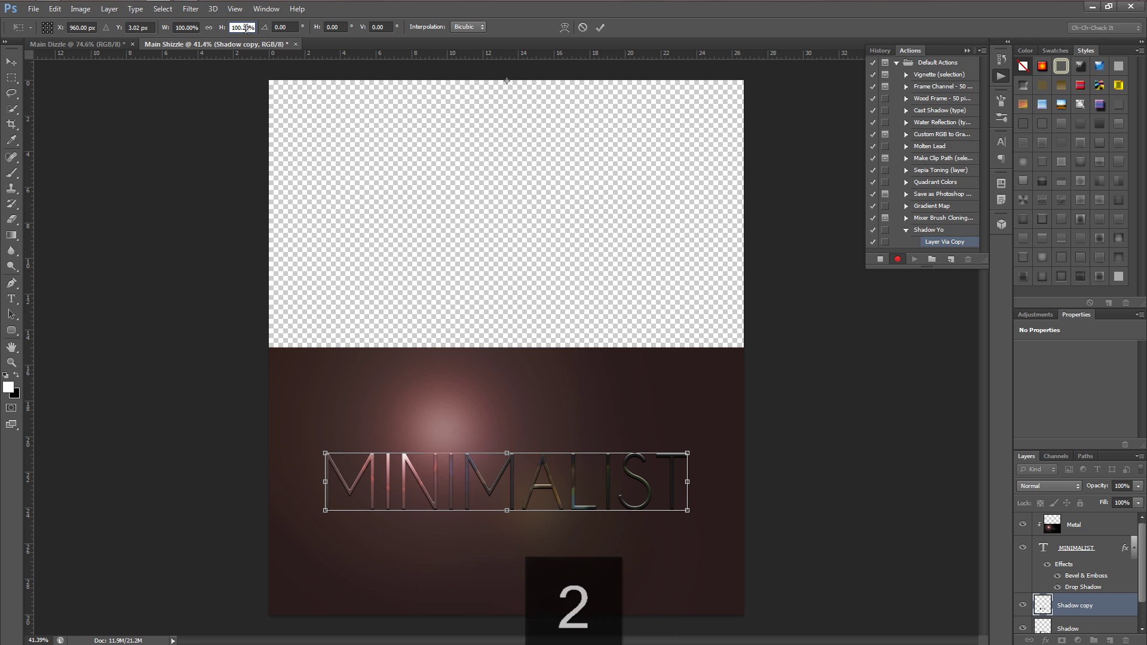
left_click(187, 27)
type("100.2")
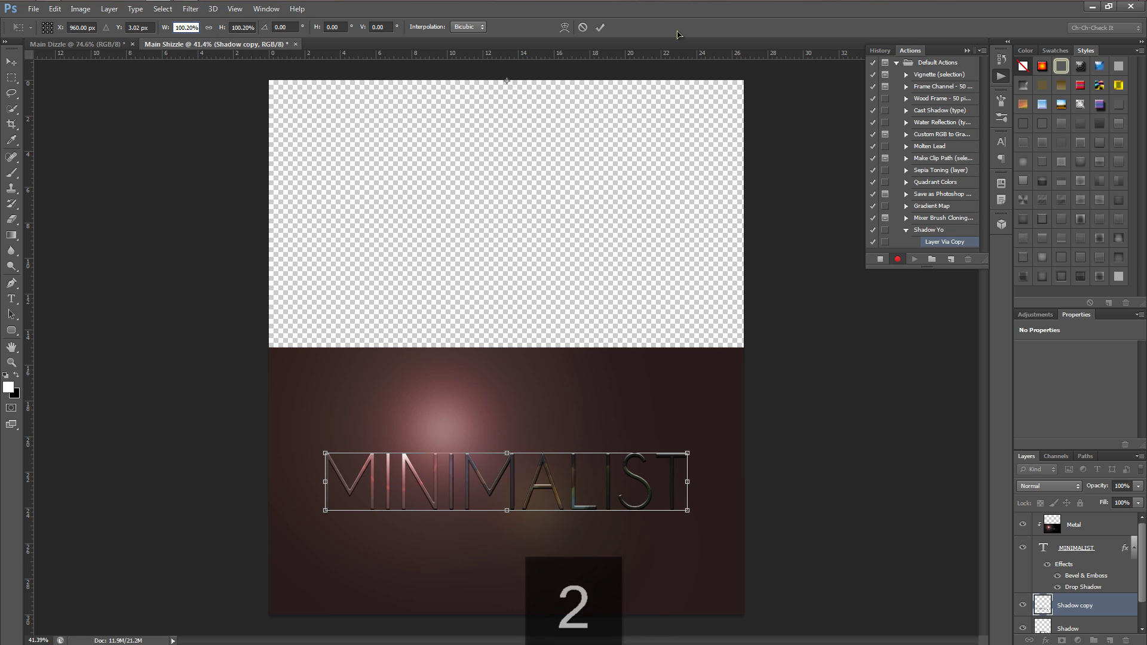
left_click(602, 28)
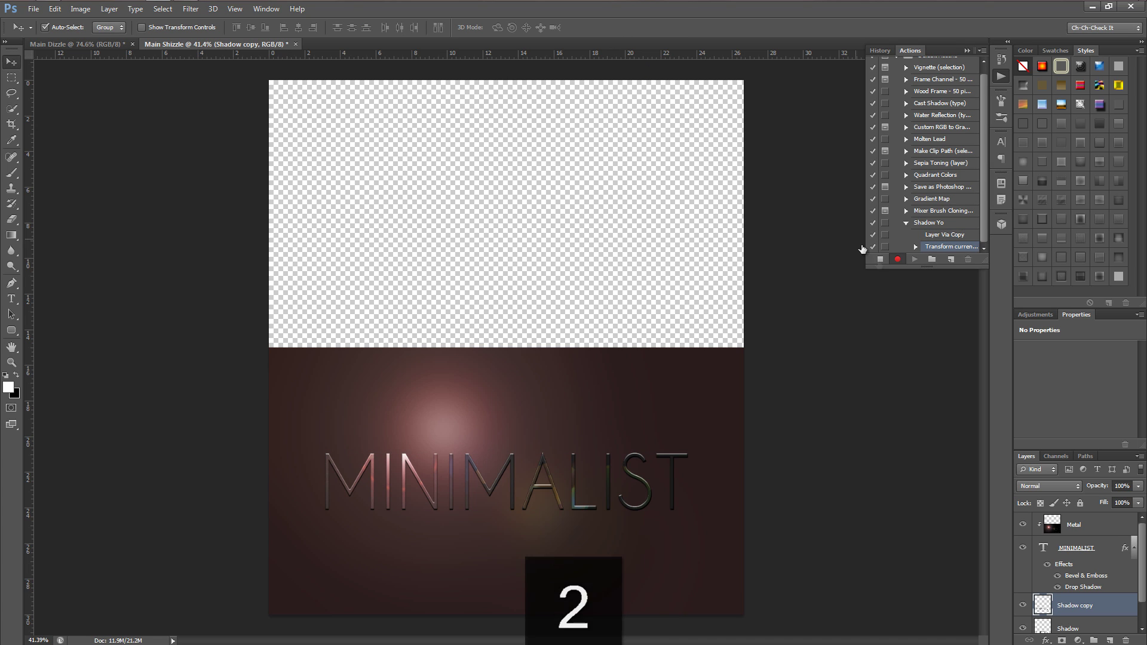
left_click(880, 260)
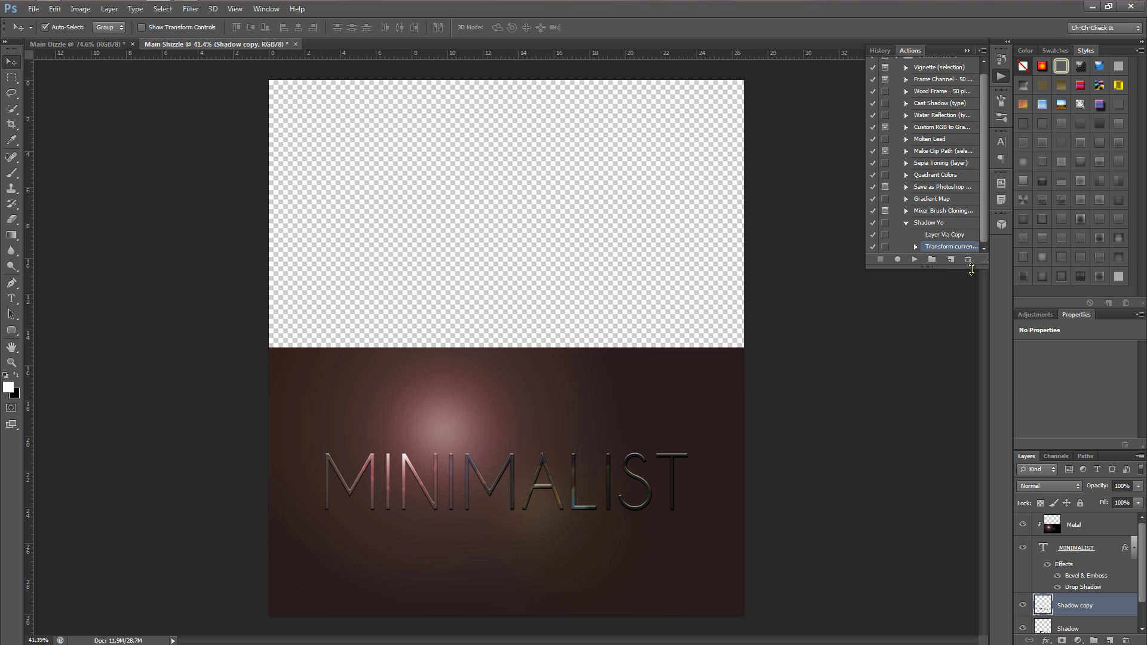
Play the Shadow Yo action repeatedly until the layers reach Shadow copy 18
left_click(915, 259)
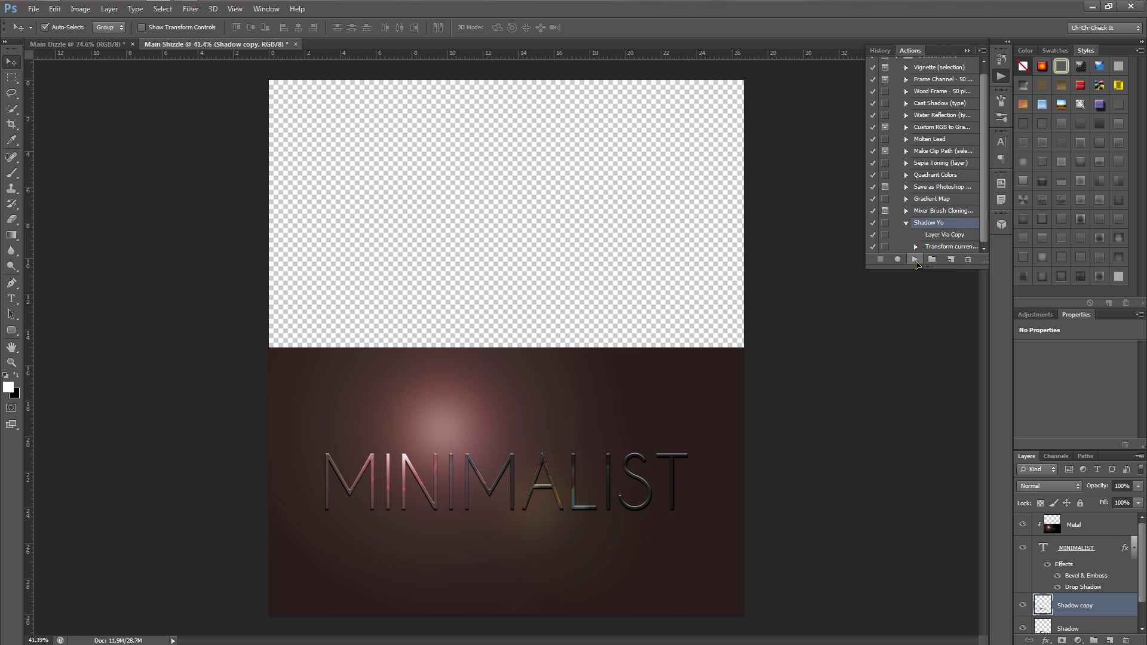
left_click(915, 259)
left_click(915, 259)
left_click(915, 260)
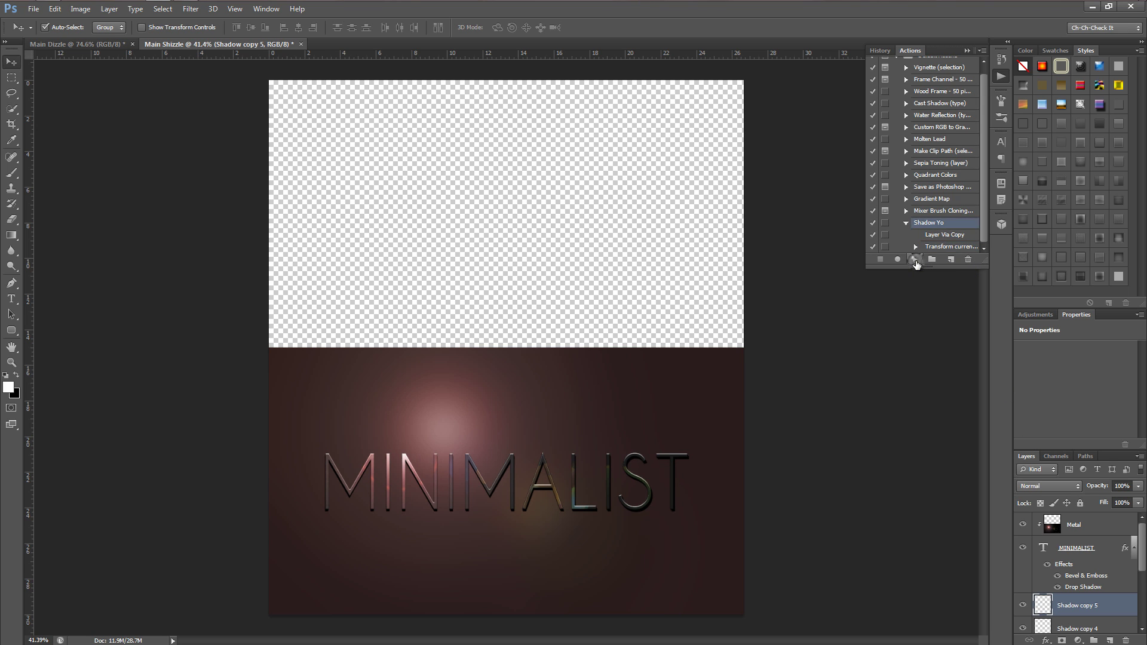
left_click(914, 260)
left_click(915, 259)
left_click(915, 259)
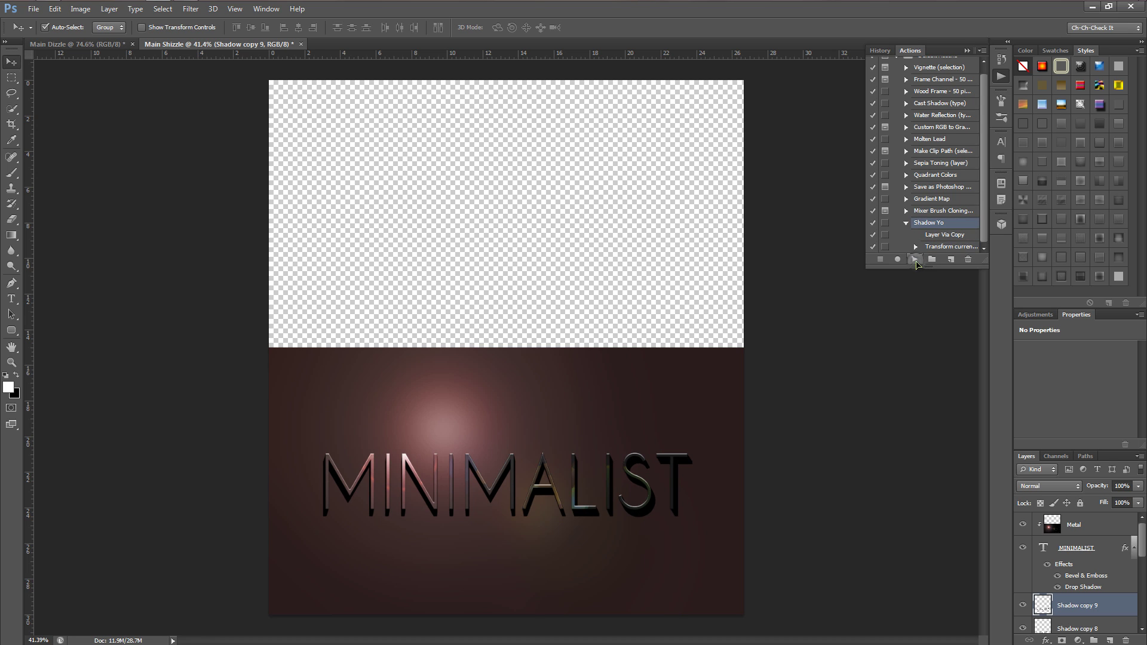
left_click(915, 259)
left_click(914, 259)
left_click(915, 259)
left_click(915, 260)
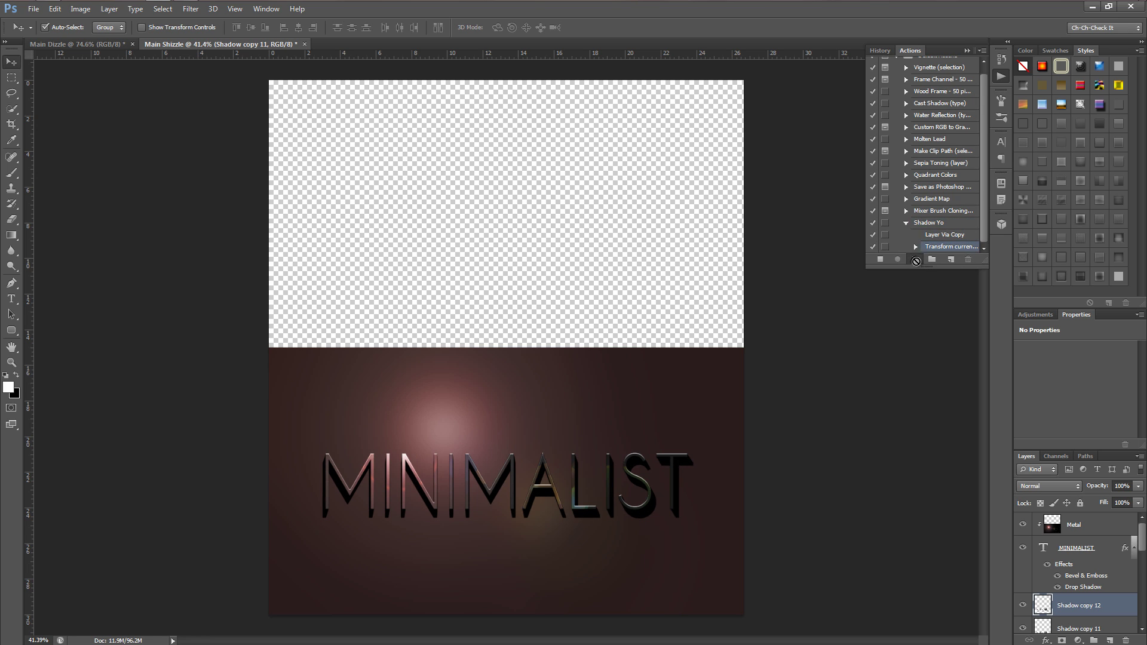
left_click(914, 259)
left_click(915, 259)
left_click(914, 259)
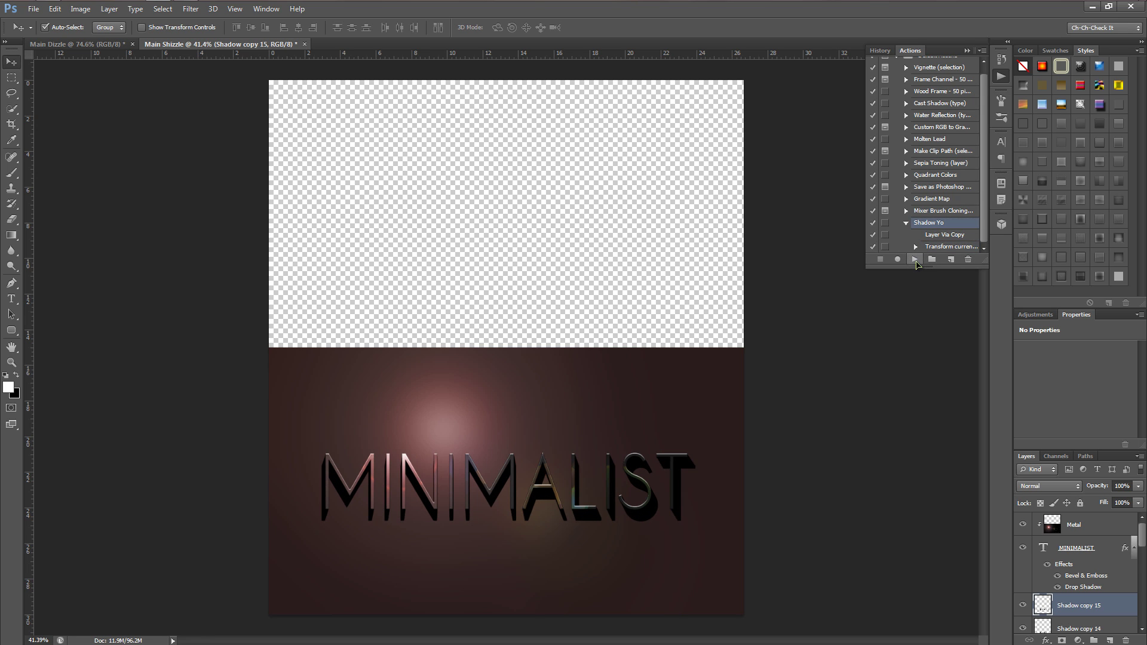
left_click(914, 259)
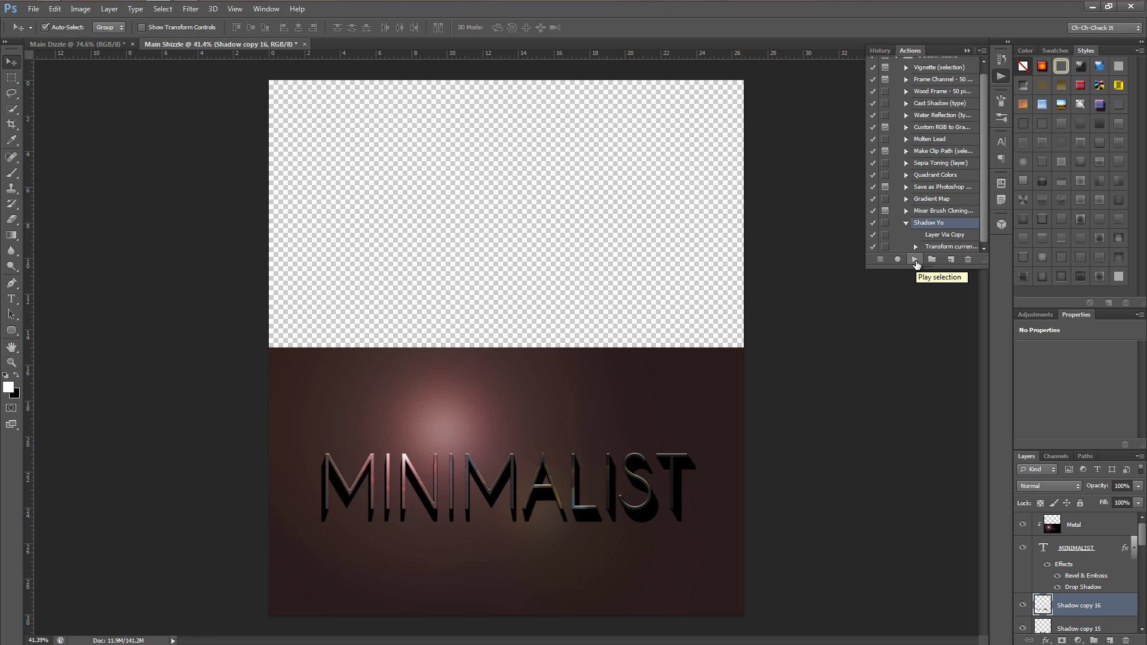
left_click(914, 260)
left_click(915, 259)
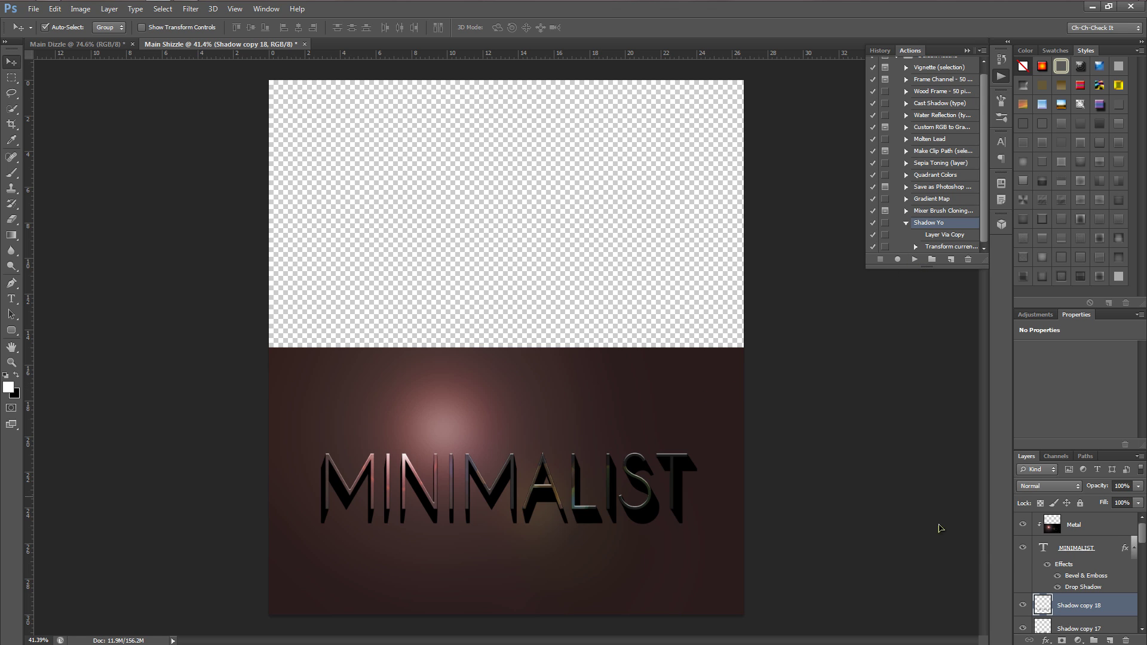
Merge Shadow through Shadow copy 18 with Ctrl+E, rename the result Shadow, and collapse Actions
scroll(1094, 604, "down", 1)
scroll(1094, 604, "down", 2)
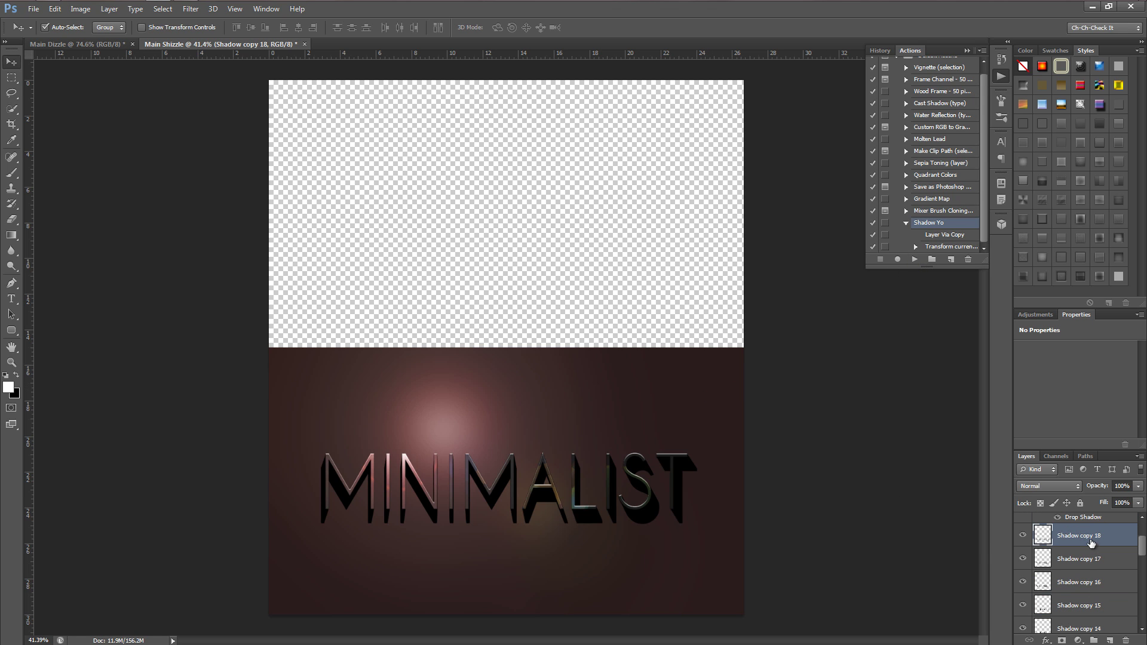
scroll(1098, 543, "down", 15)
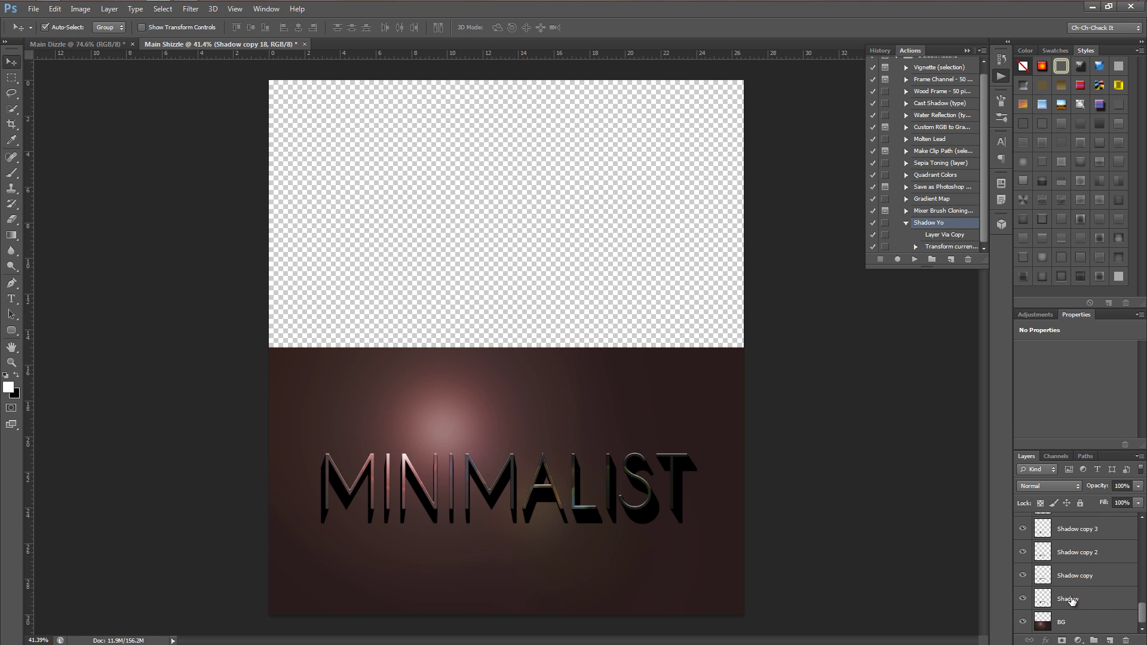
left_click(1071, 601, "shift")
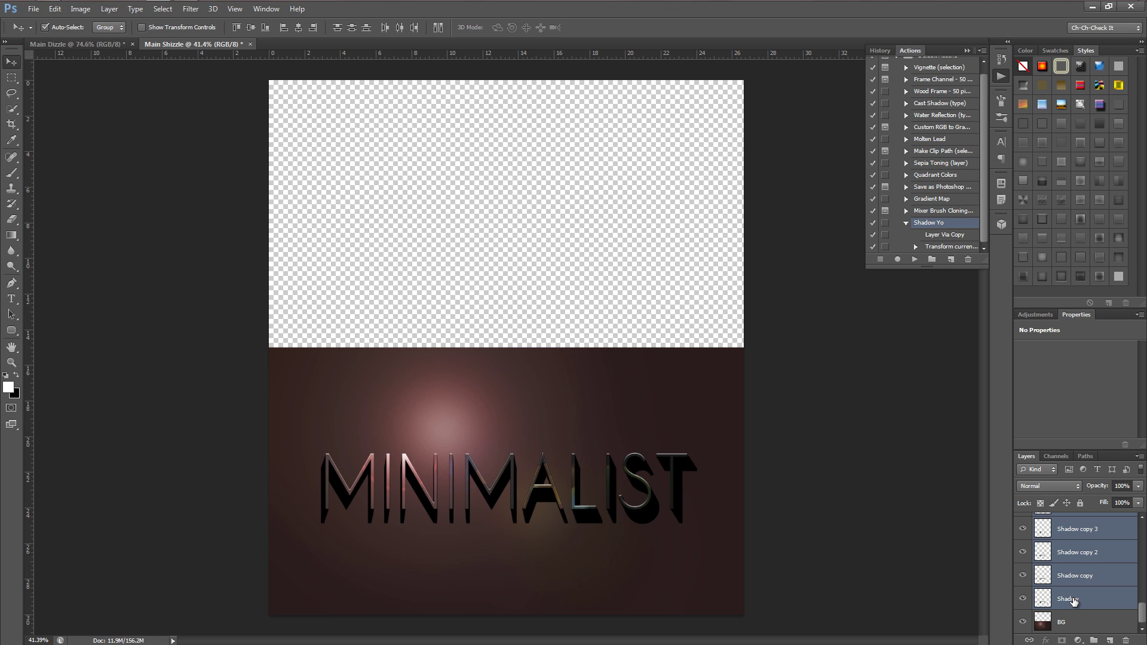
key("ctrl+e")
double_click(1075, 600)
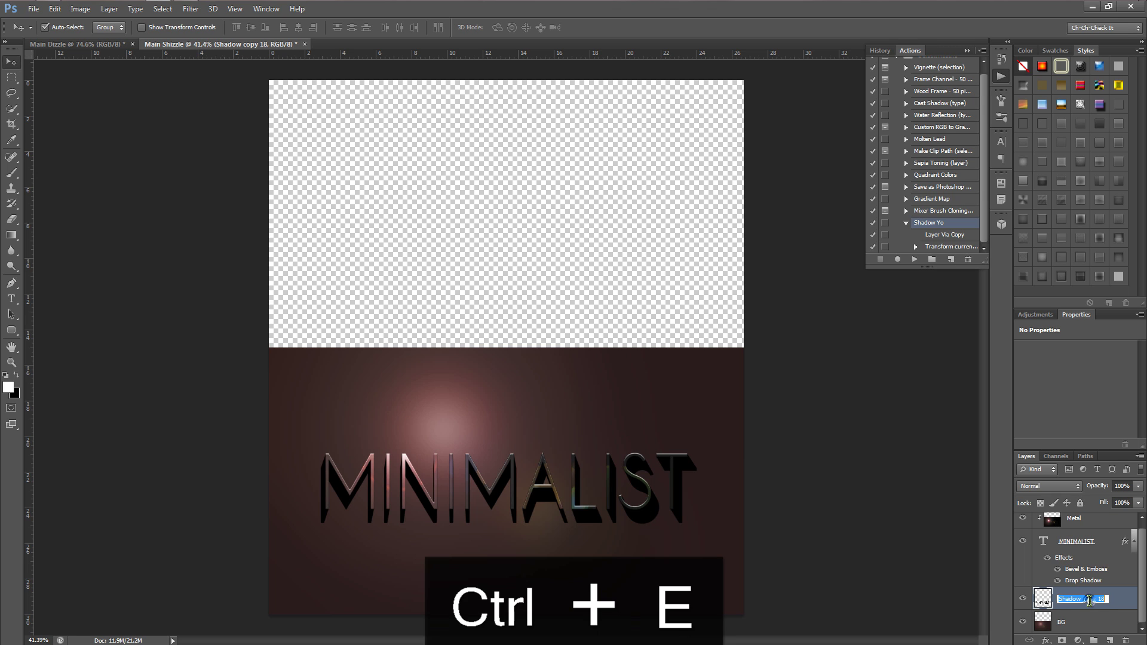
type("Shadow")
key("Return")
left_click(1002, 76)
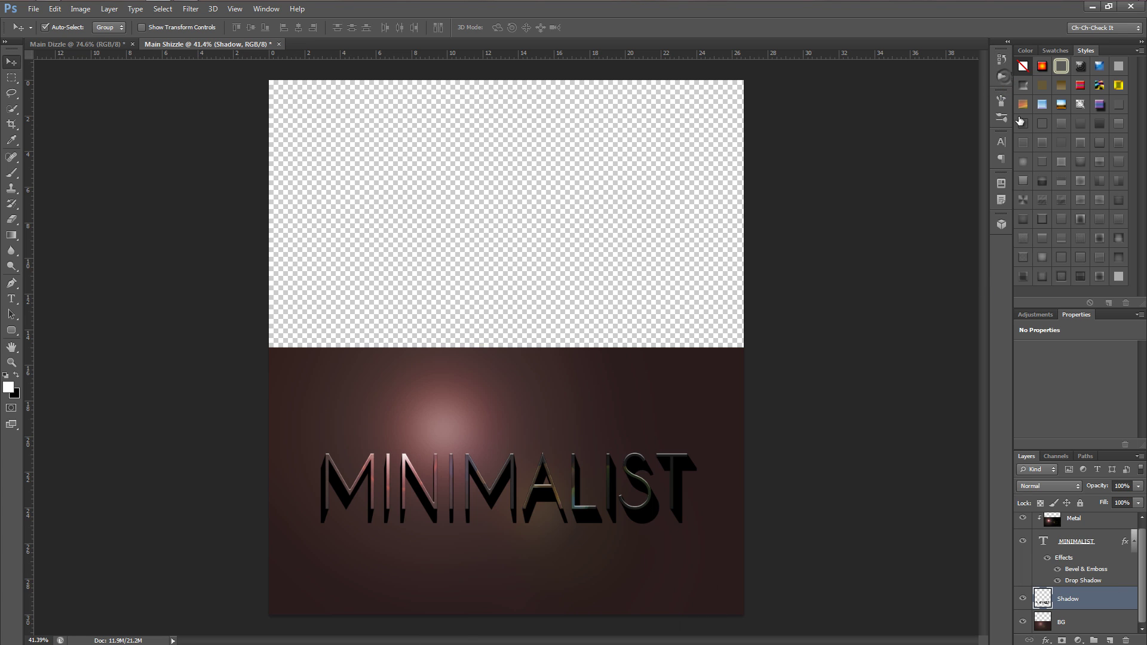
Apply a Zoom Radial Blur of amount 3 at Best quality, centre nudged up-left
left_click(191, 9)
mouse_move(317, 129)
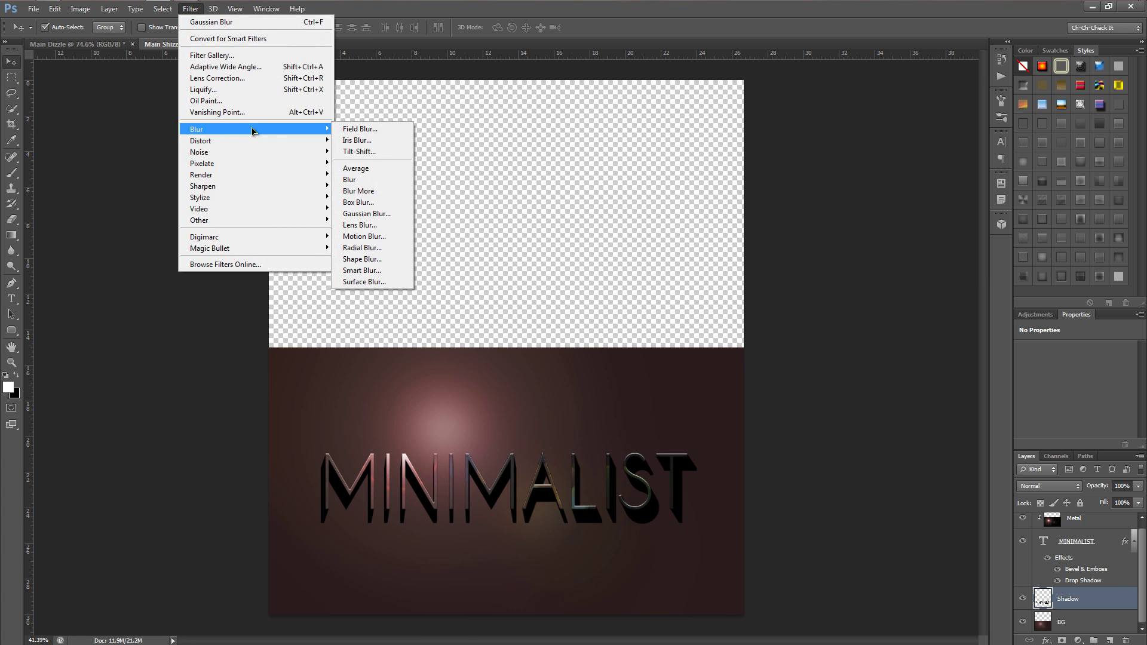
left_click(369, 249)
left_click(510, 253)
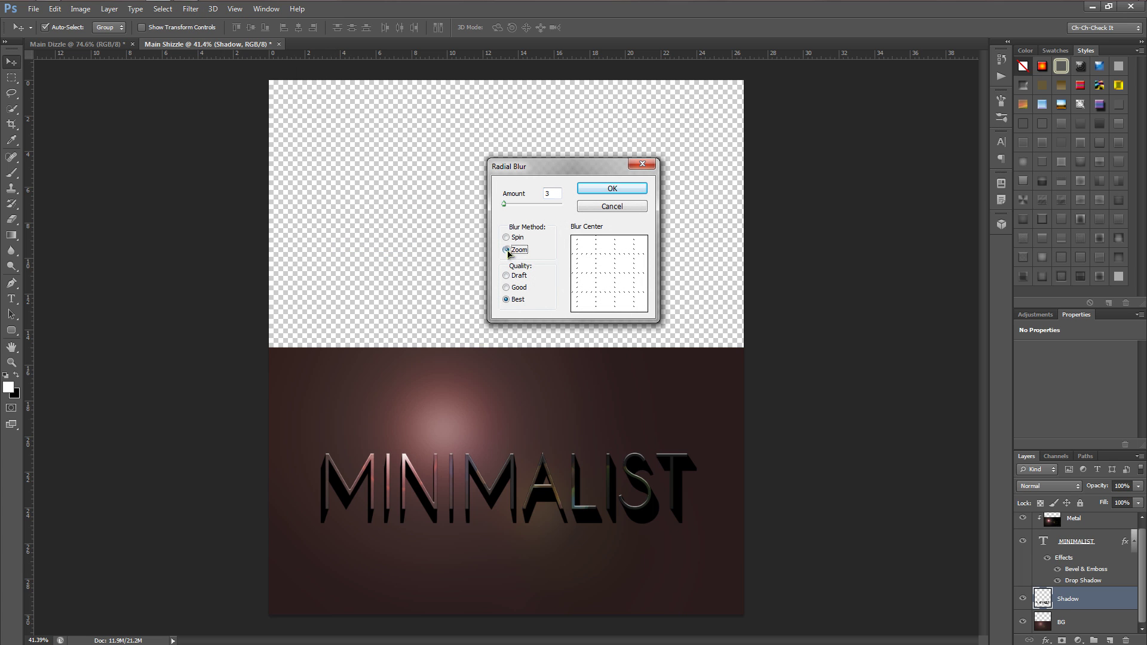
left_click(512, 299)
left_click_drag(601, 242, 597, 239)
left_click(591, 190)
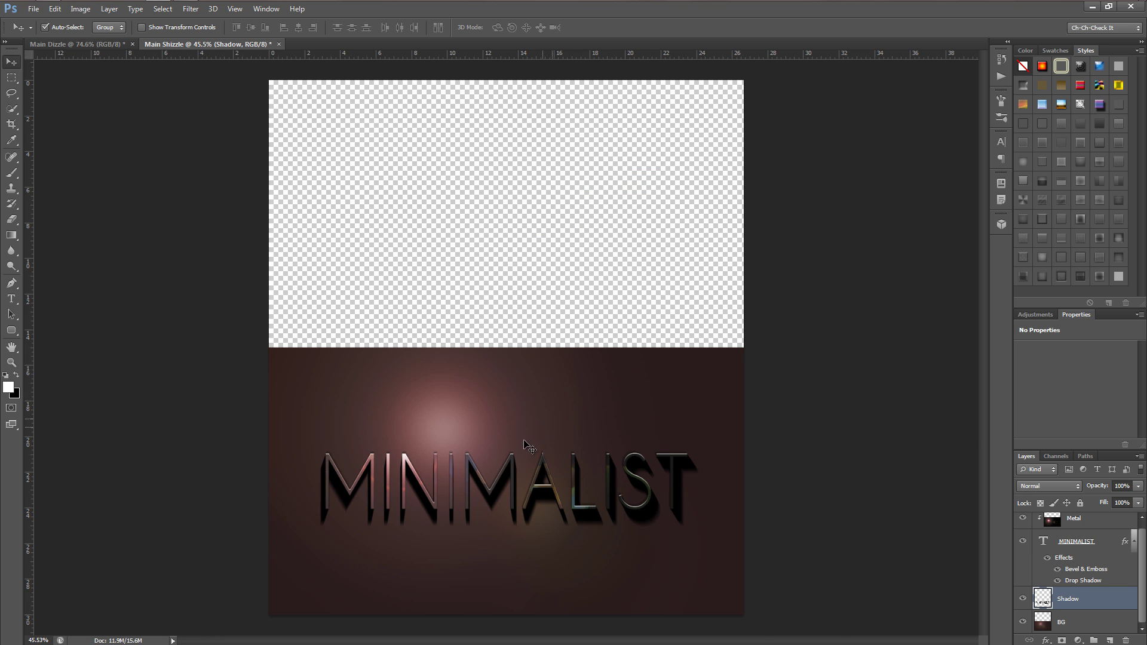
Free-transform the Shadow layer, moving it vertically into place and enlarging it very slightly
scroll(524, 445, "up", 2)
key("space")
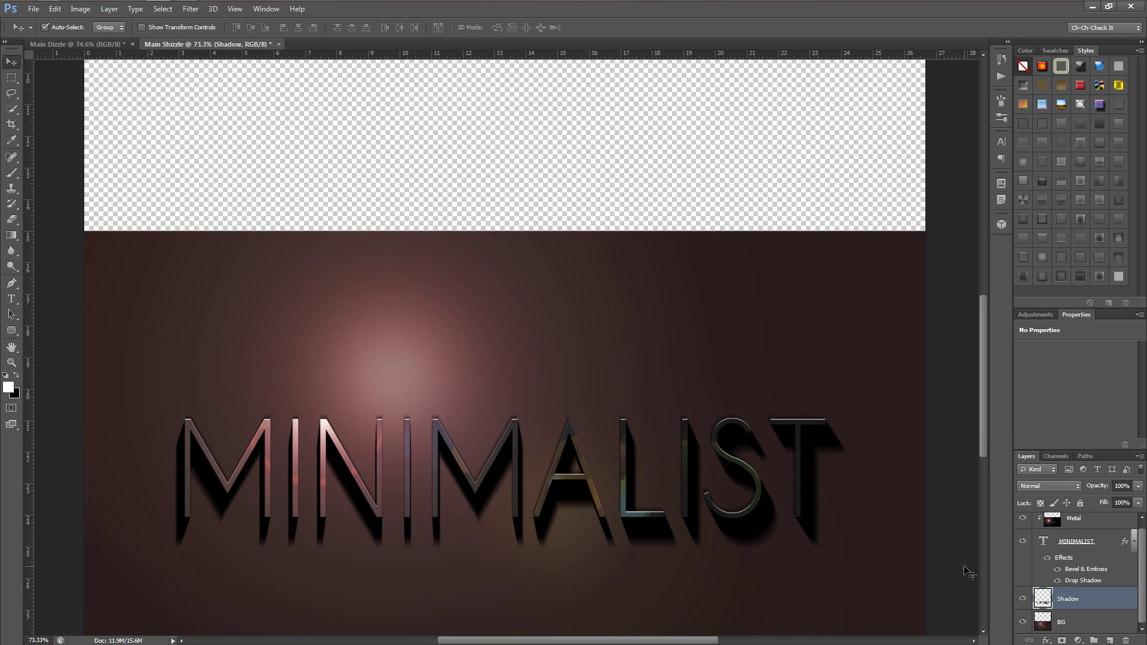
key("ctrl+t")
scroll(500, 488, "down", 2)
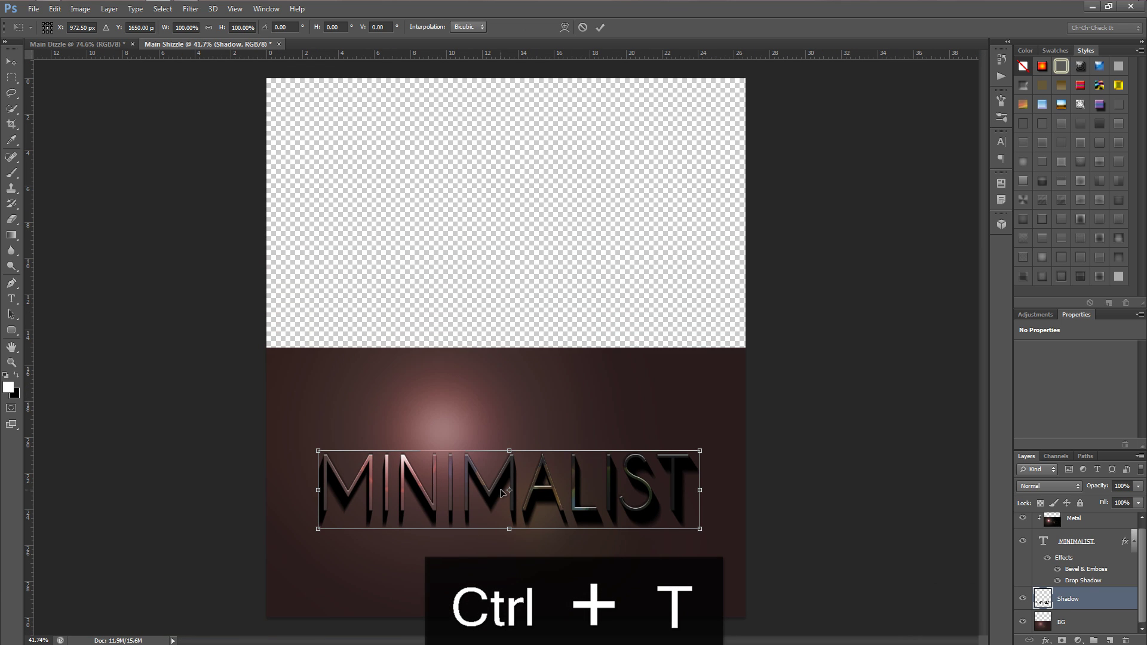
left_click_drag(499, 488, 512, 77)
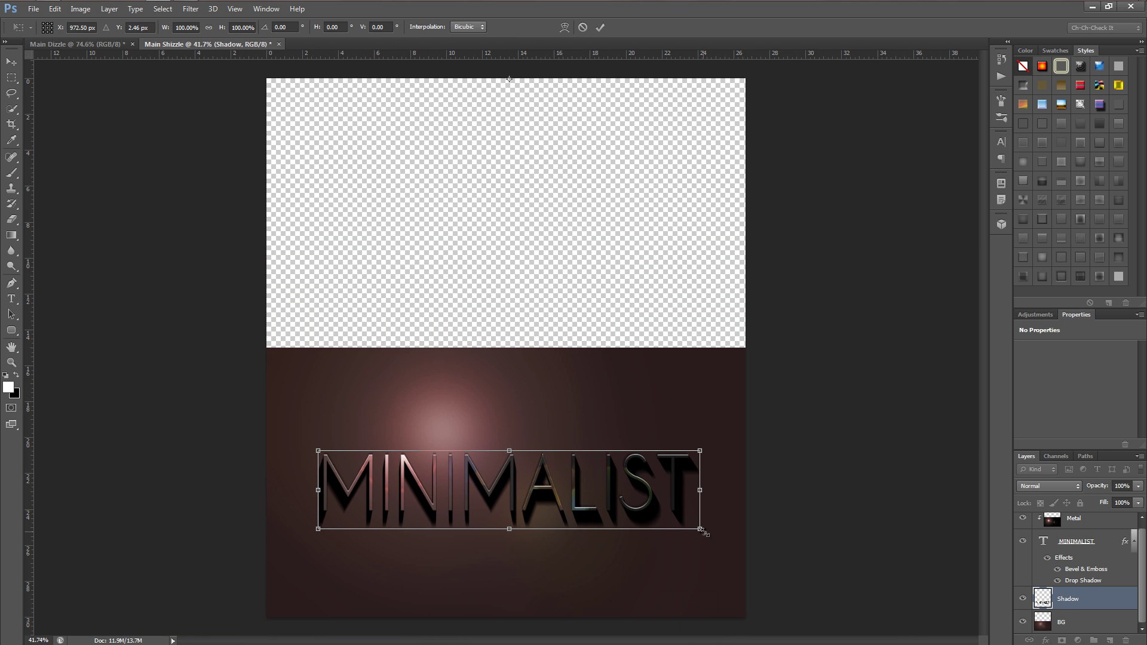
left_click_drag(704, 530, 706, 531)
Enlarge the shadow to about 101%, nudge it up two pixels and left one, then commit
scroll(549, 491, "up", 3)
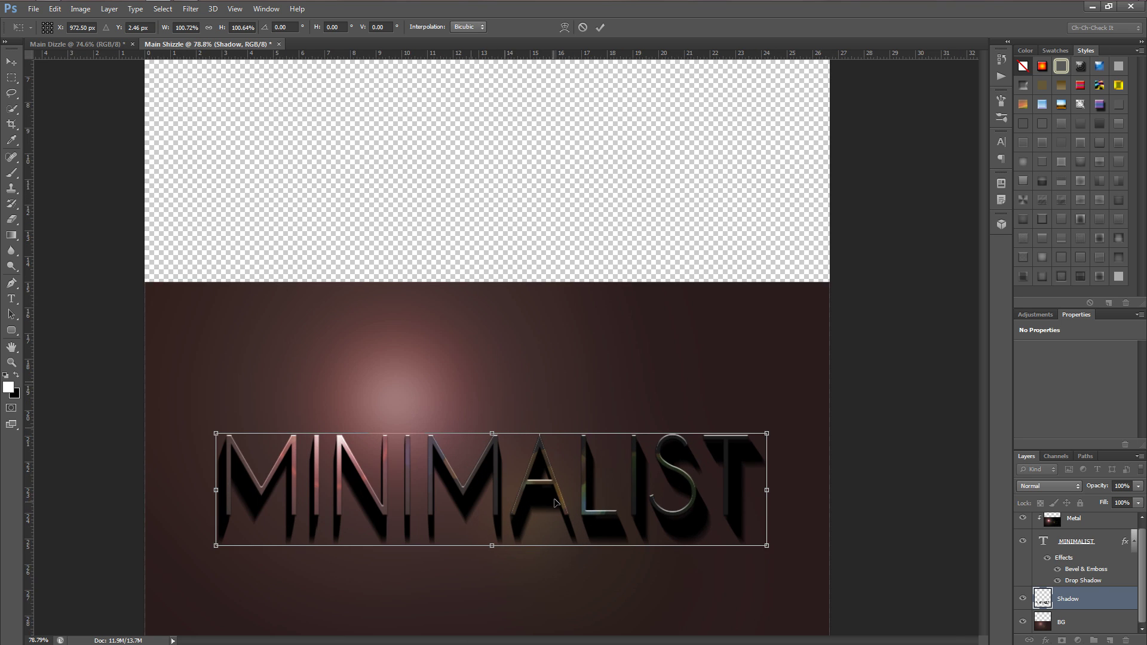
scroll(554, 503, "up", 2)
key("space")
left_click_drag(591, 479, 596, 469)
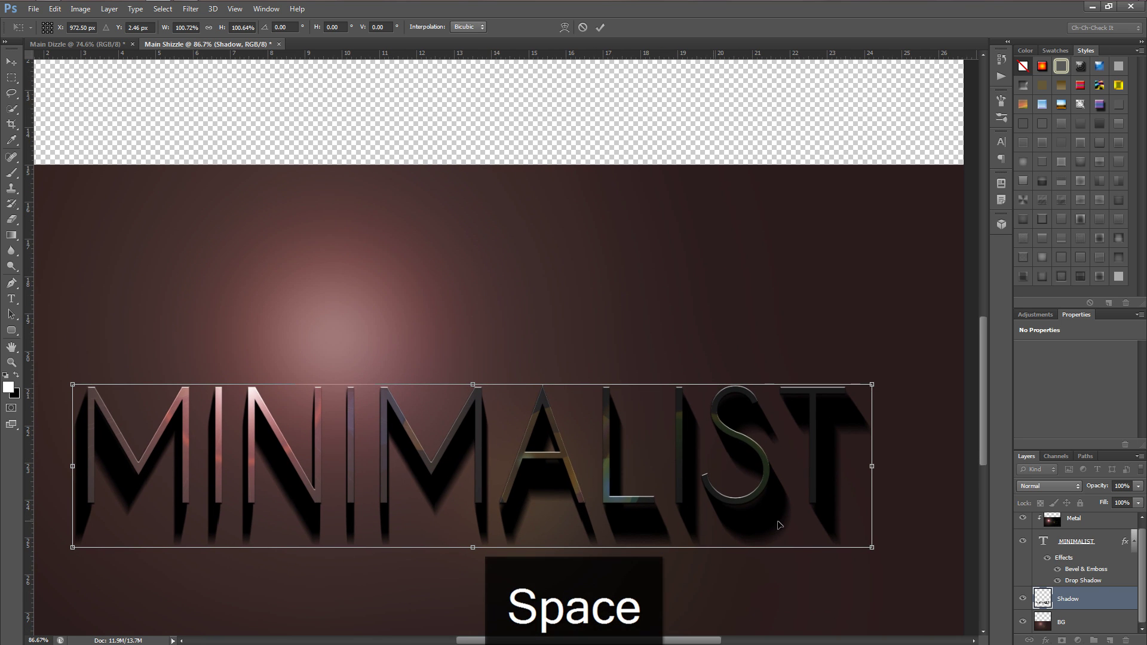
left_click_drag(871, 546, 872, 552)
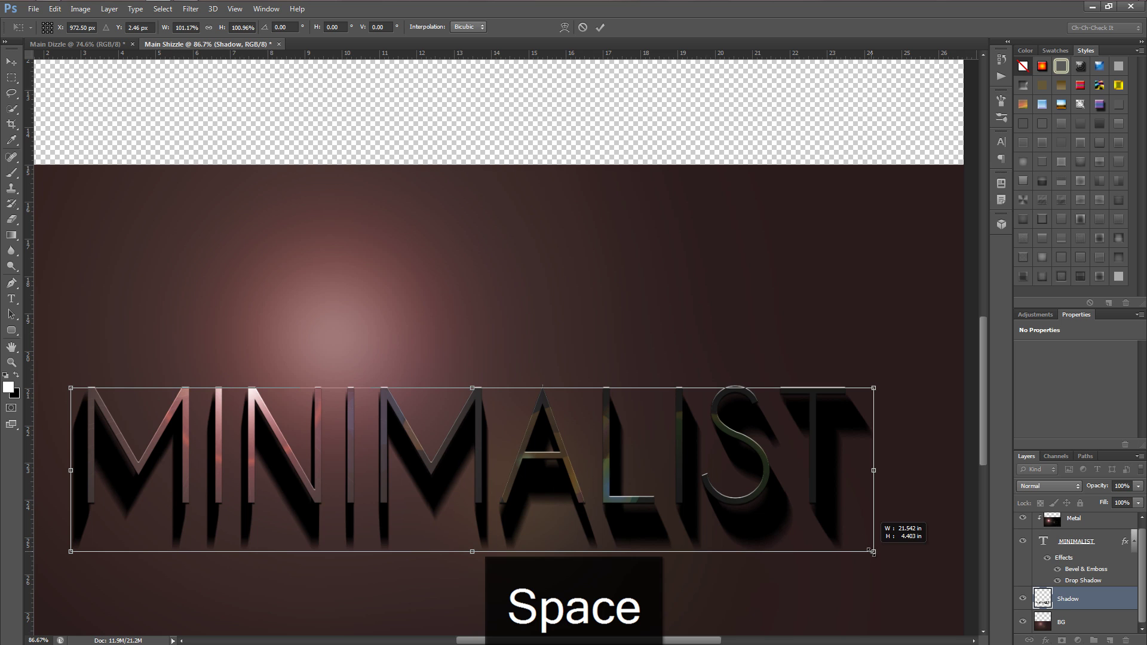
key("Up")
key("Up")
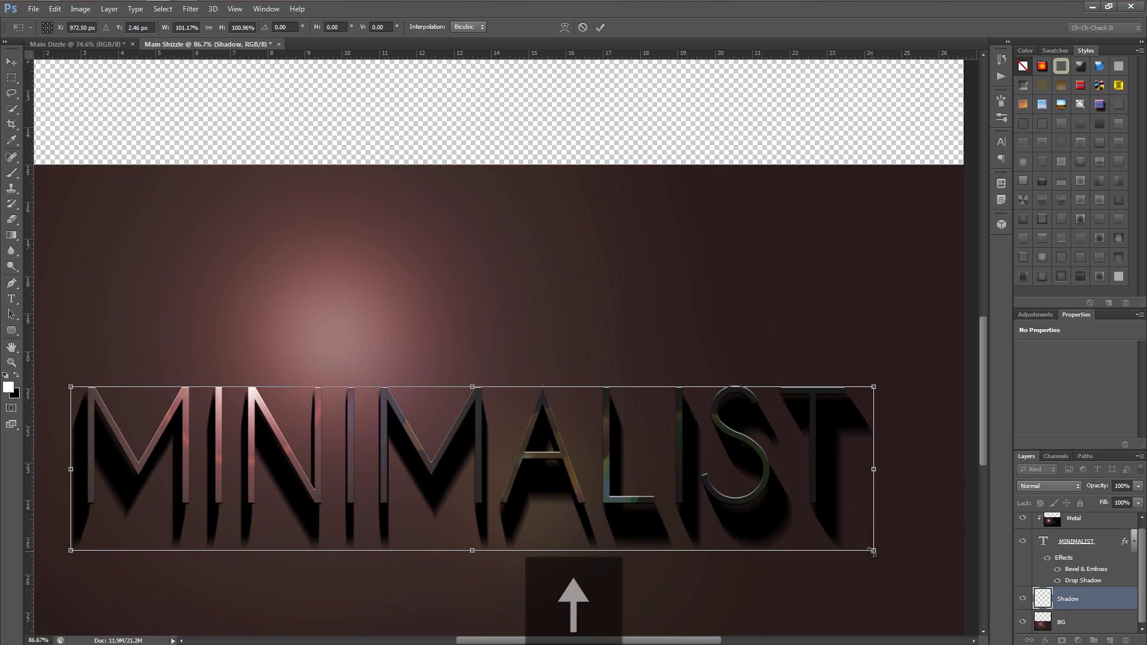
key("Up")
key("Up")
key("Up")
key("Up")
key("Up")
key("Up")
key("Up")
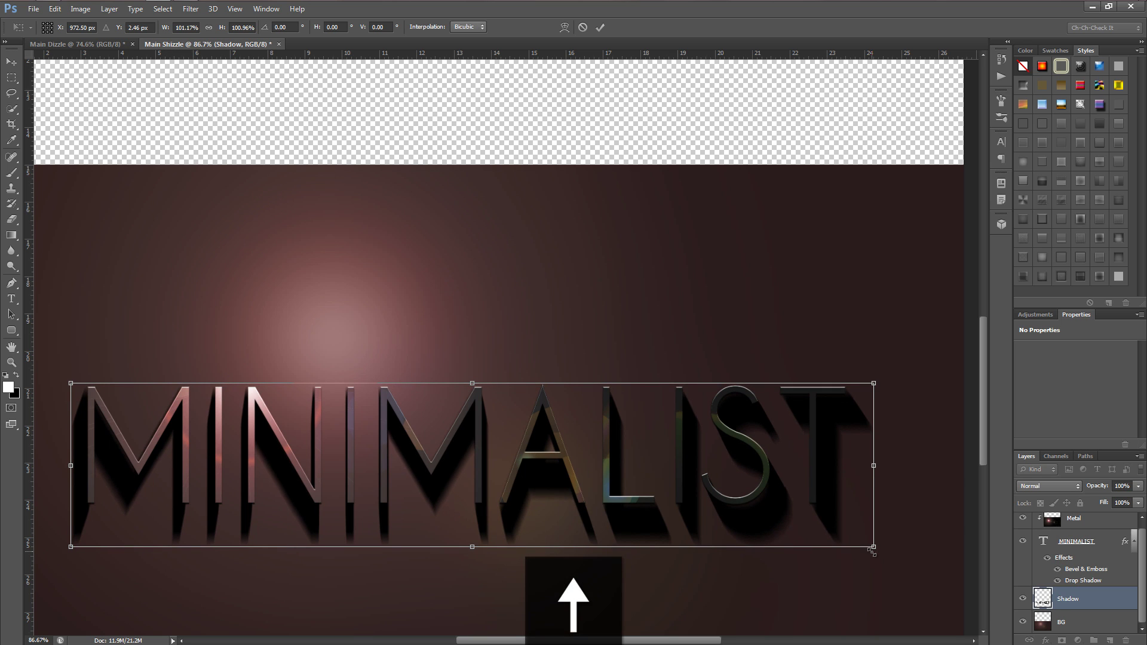
key("Right")
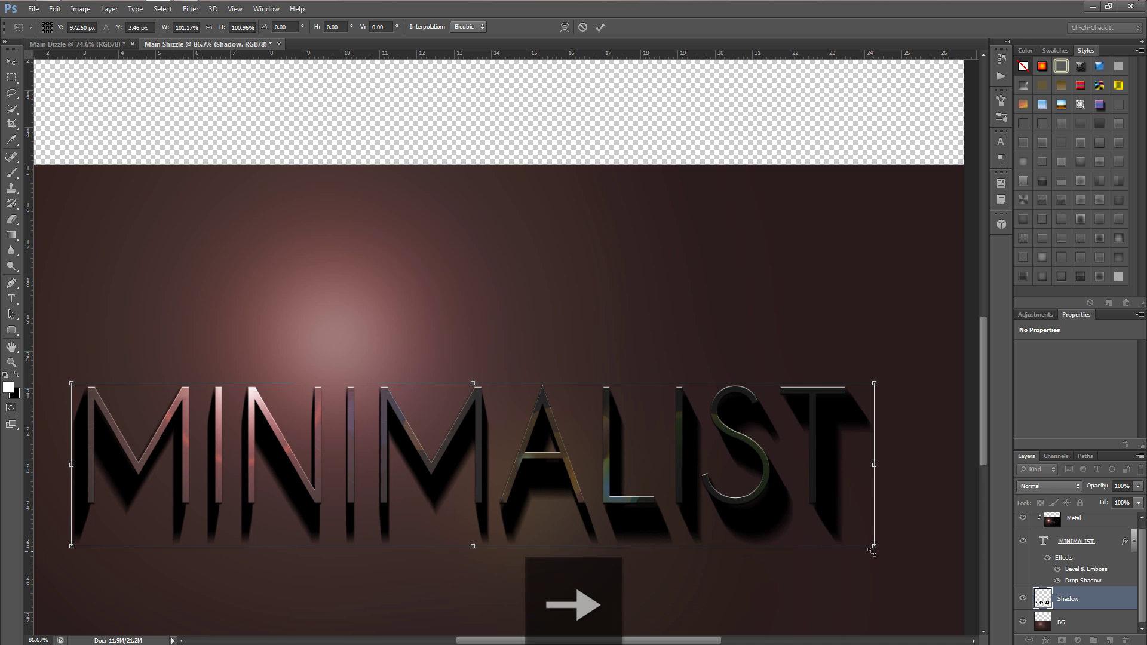
key("Left")
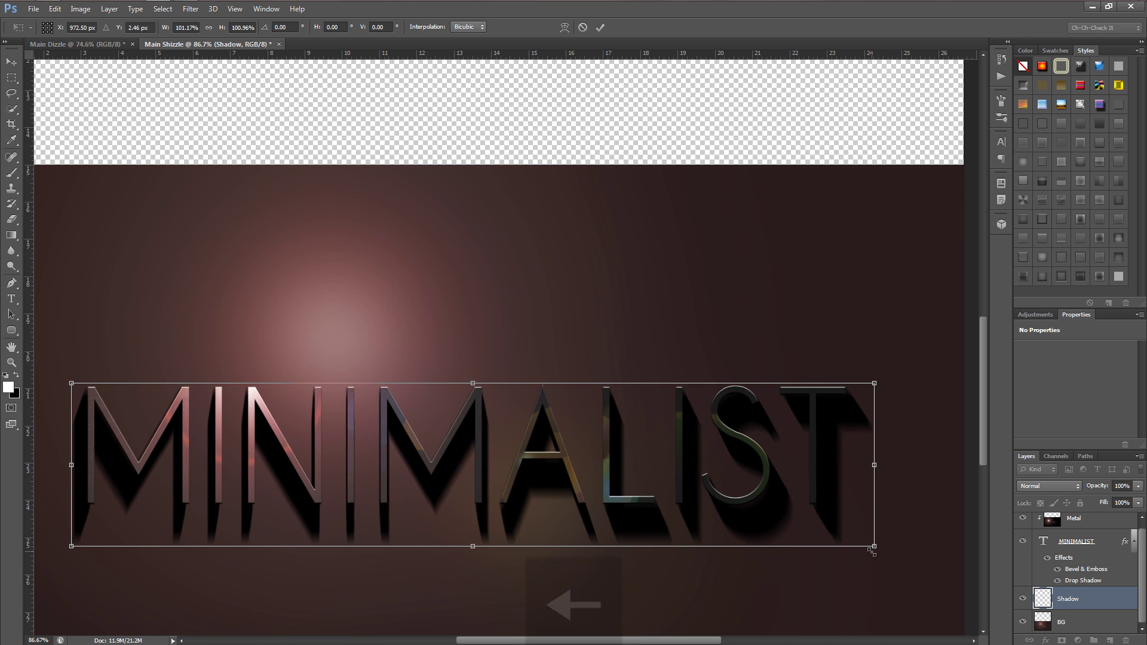
key("Left")
left_click(600, 27)
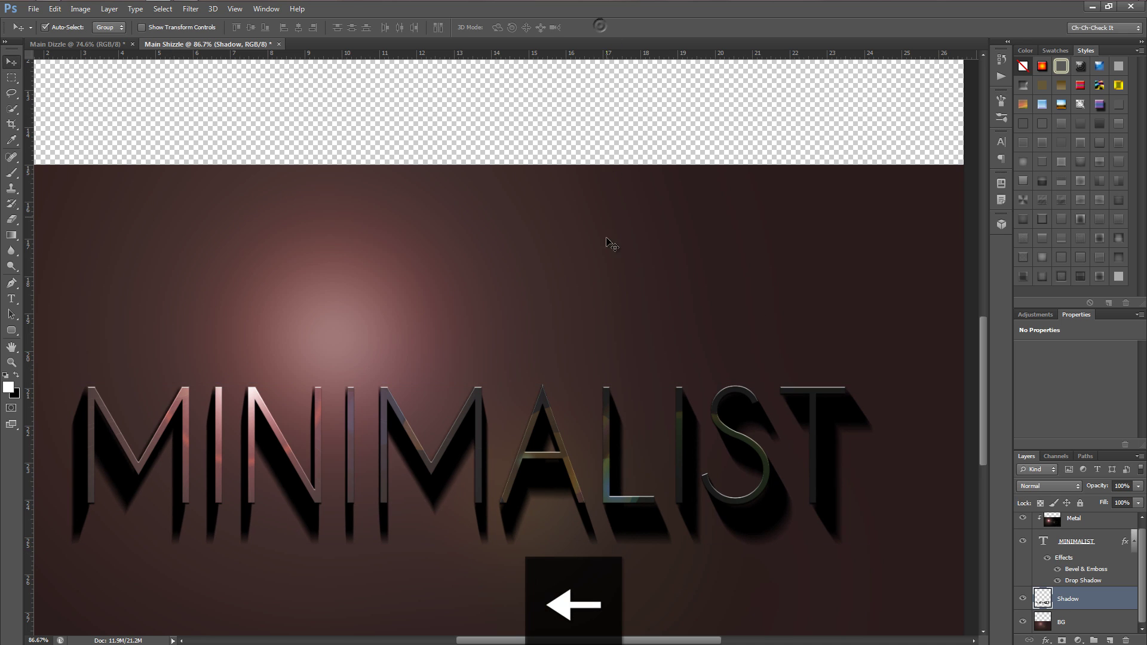
Apply a light Gaussian Blur of about 1.5 px radius to the Shadow layer
left_click(190, 8)
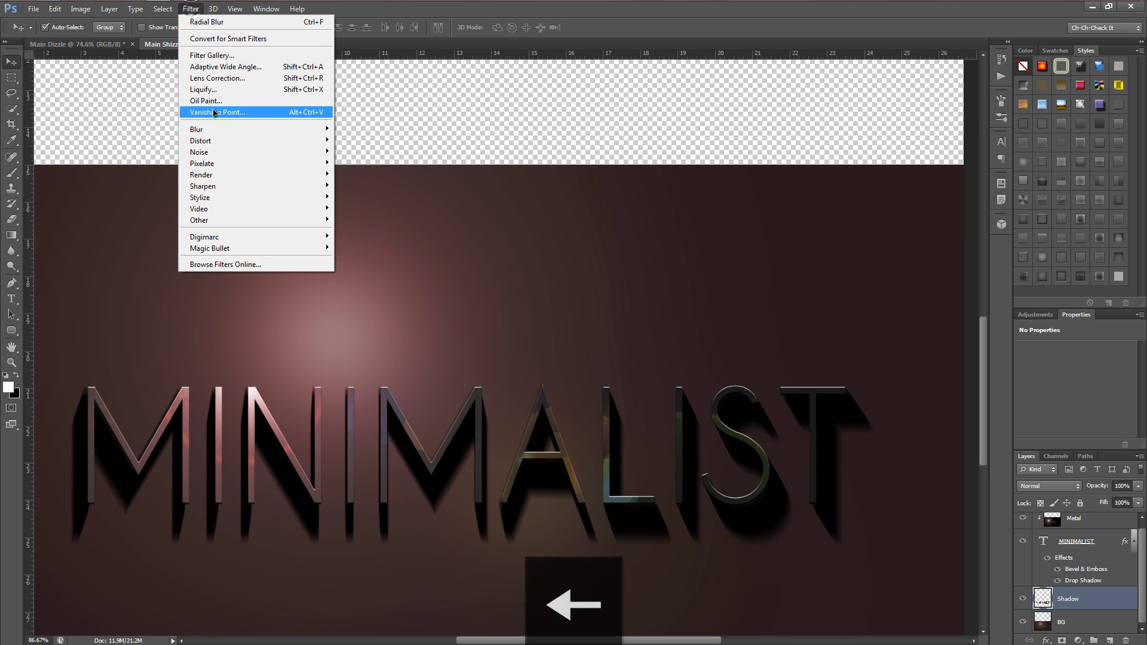
mouse_move(203, 129)
left_click(381, 214)
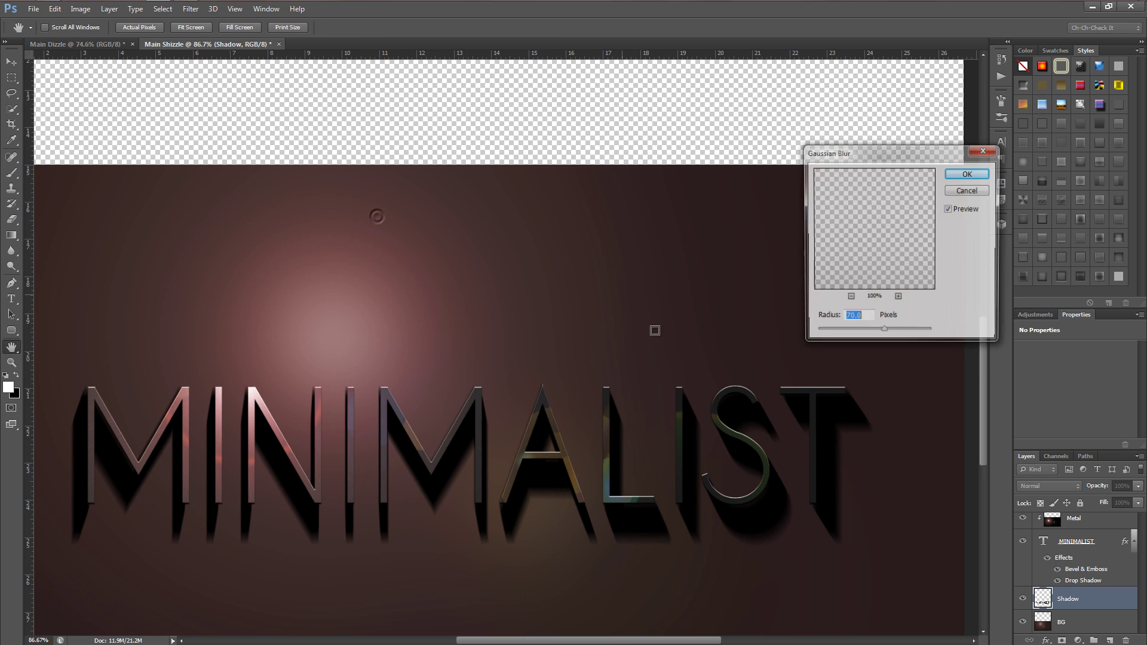
left_click_drag(884, 328, 840, 334)
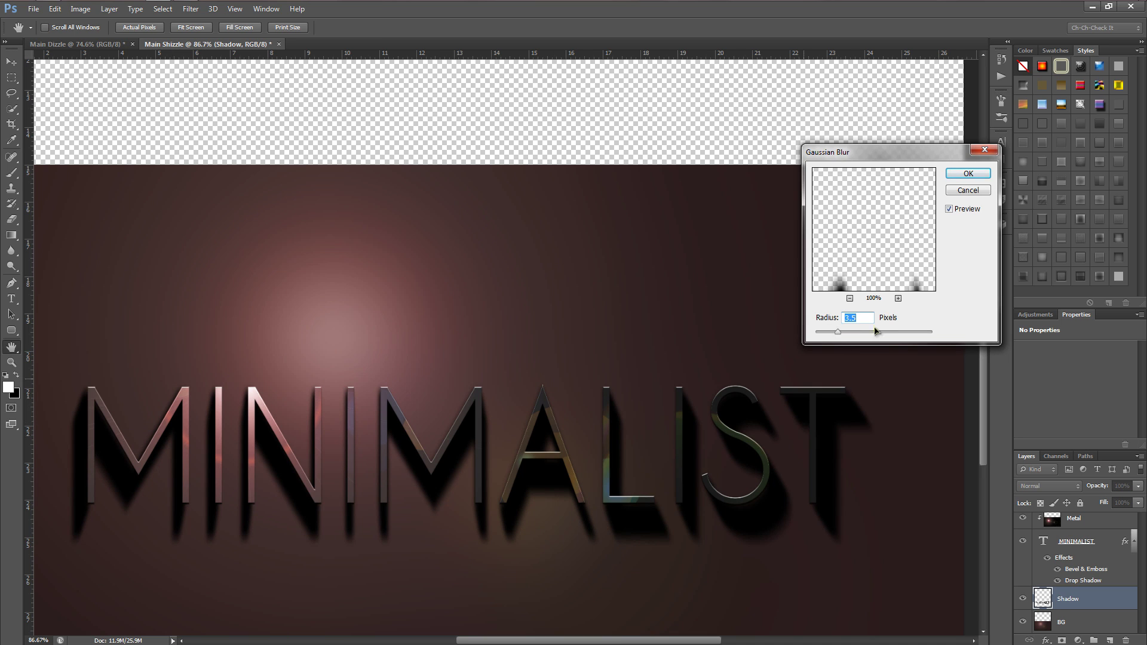
left_click(968, 174)
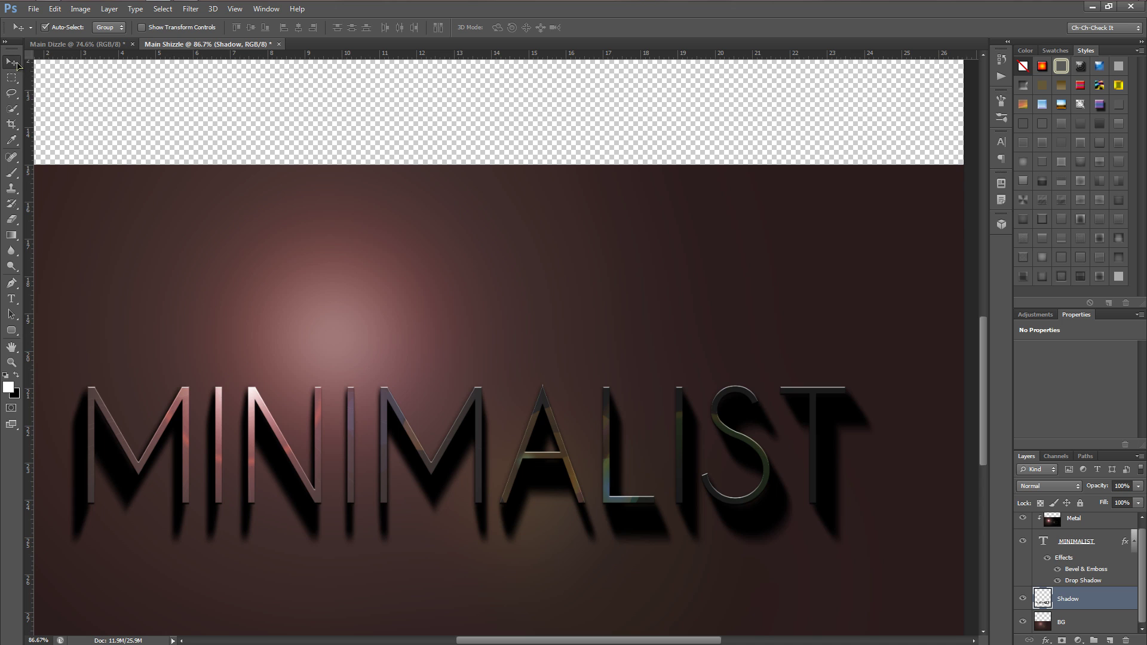
scroll(397, 256, "down", 5)
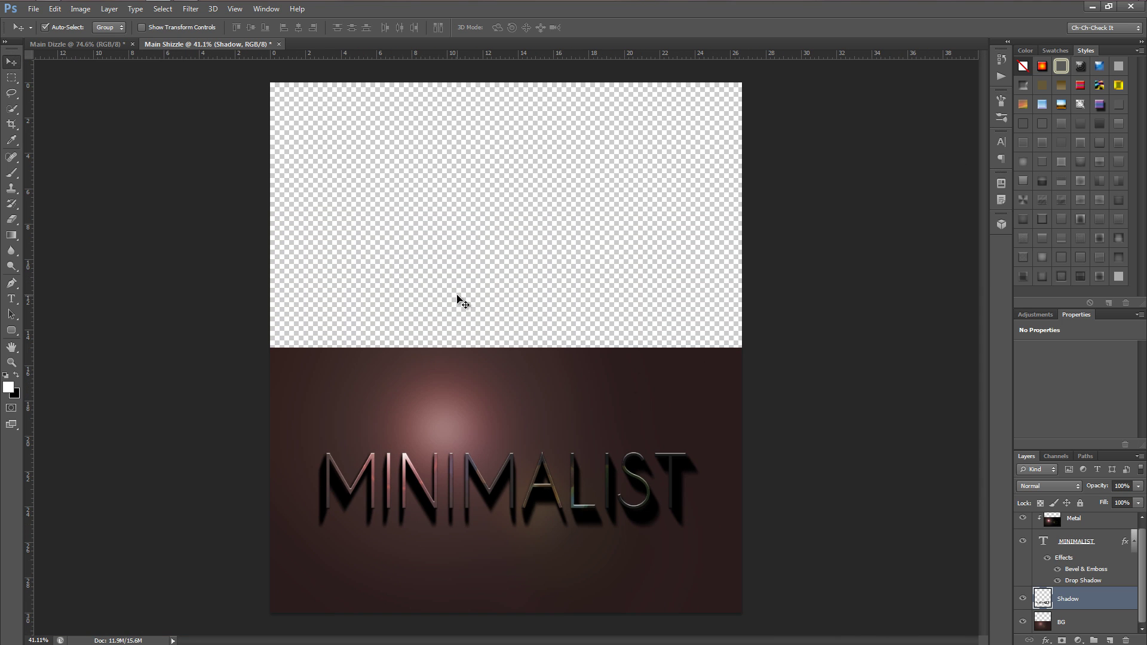
Crop the canvas top edge down to the artwork, then return to the Move tool
key("c")
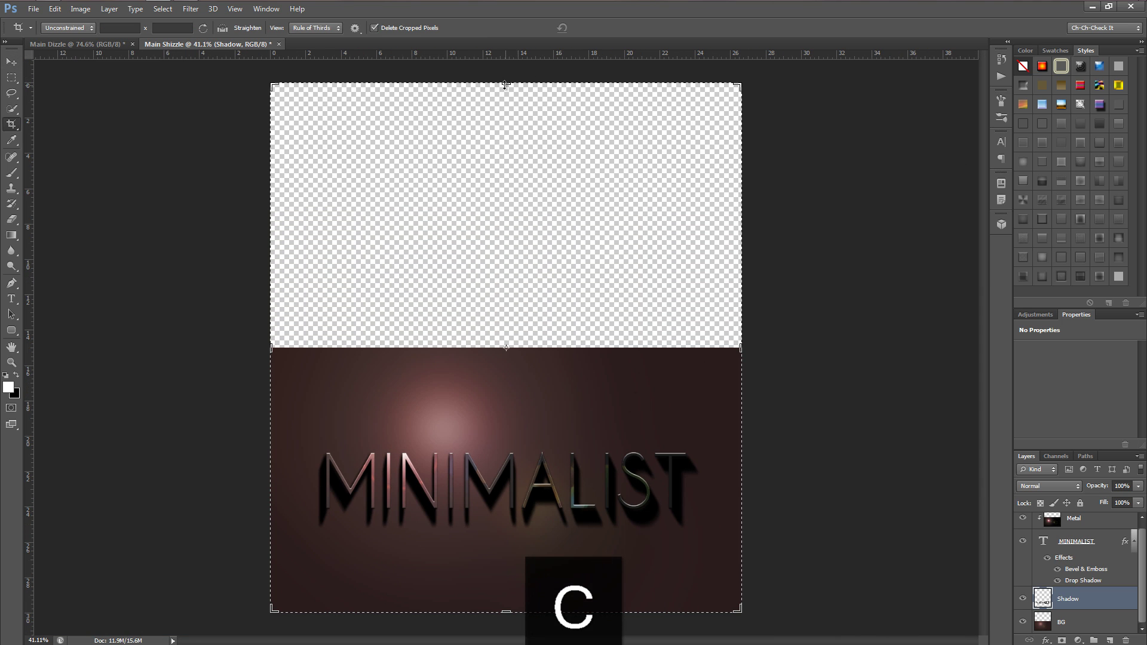
left_click_drag(505, 84, 529, 219)
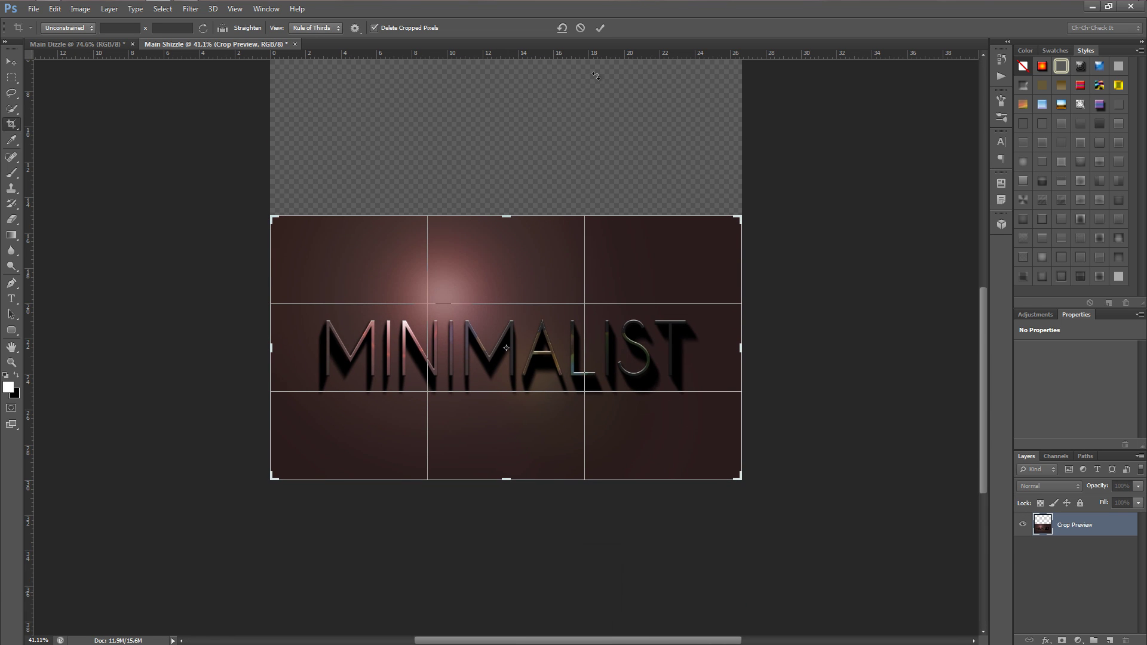
left_click(600, 28)
key("v")
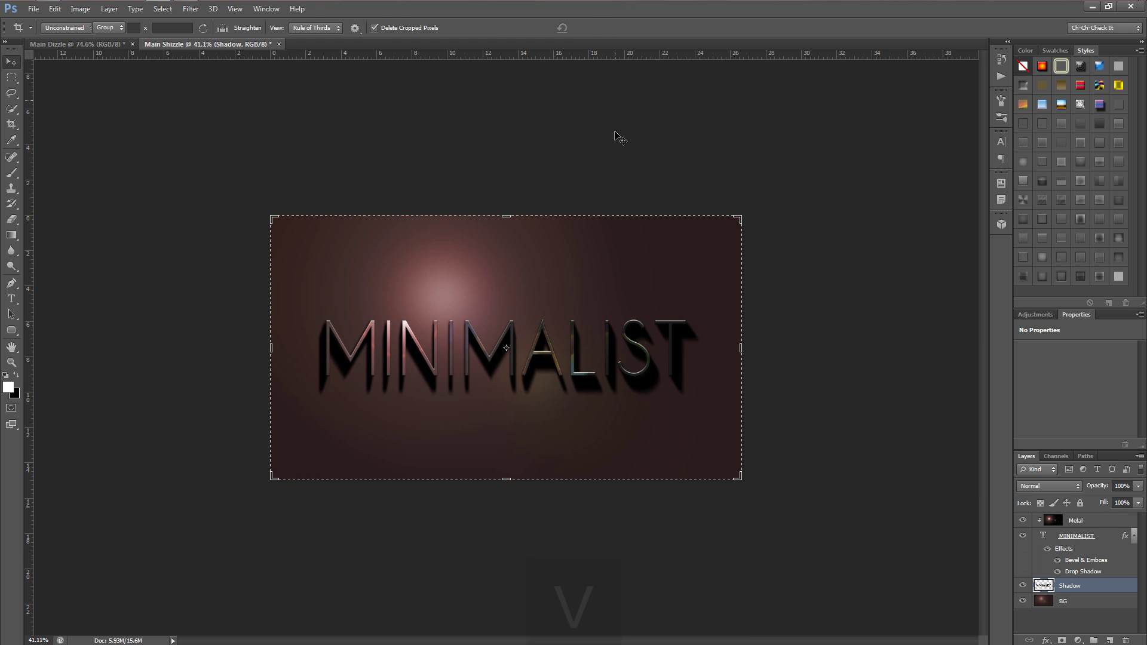
scroll(508, 322, "up", 3)
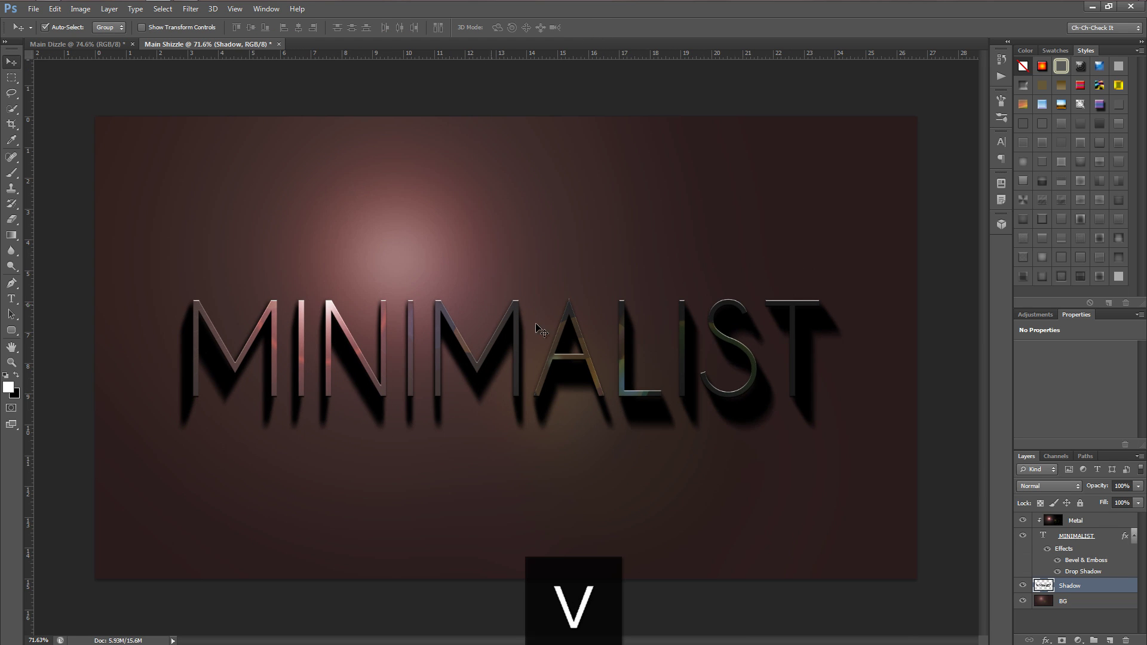
scroll(832, 488, "up", 1)
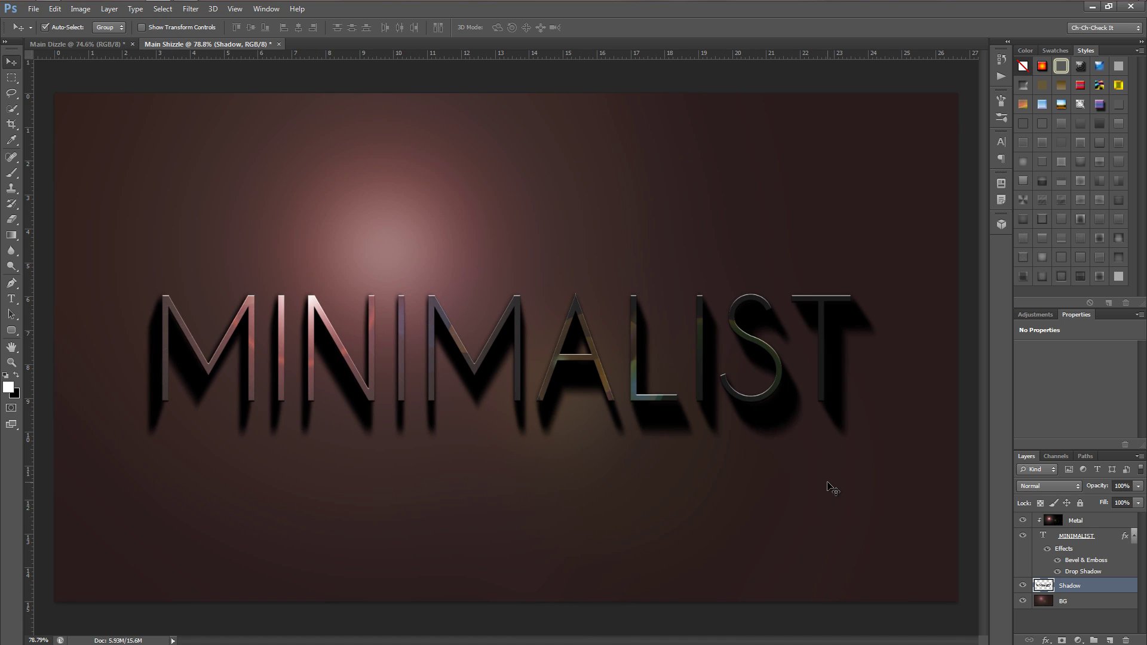